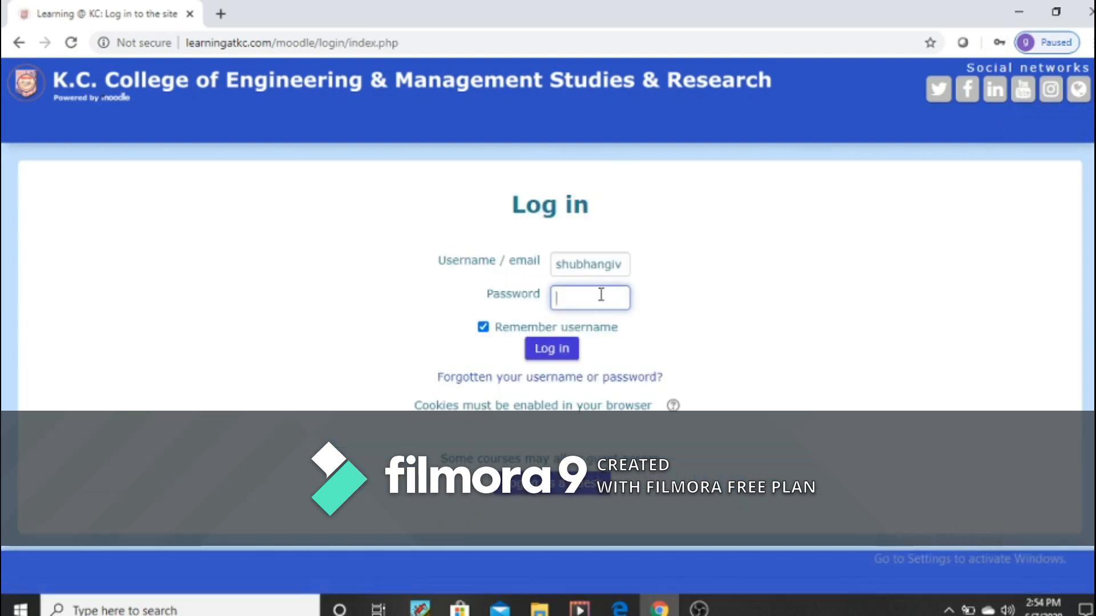
Step: Enter the account password and log in to the college's Moodle site
{"action": "left_click", "coordinate": [585, 290]}
{"action": "left_click", "coordinate": [598, 360]}
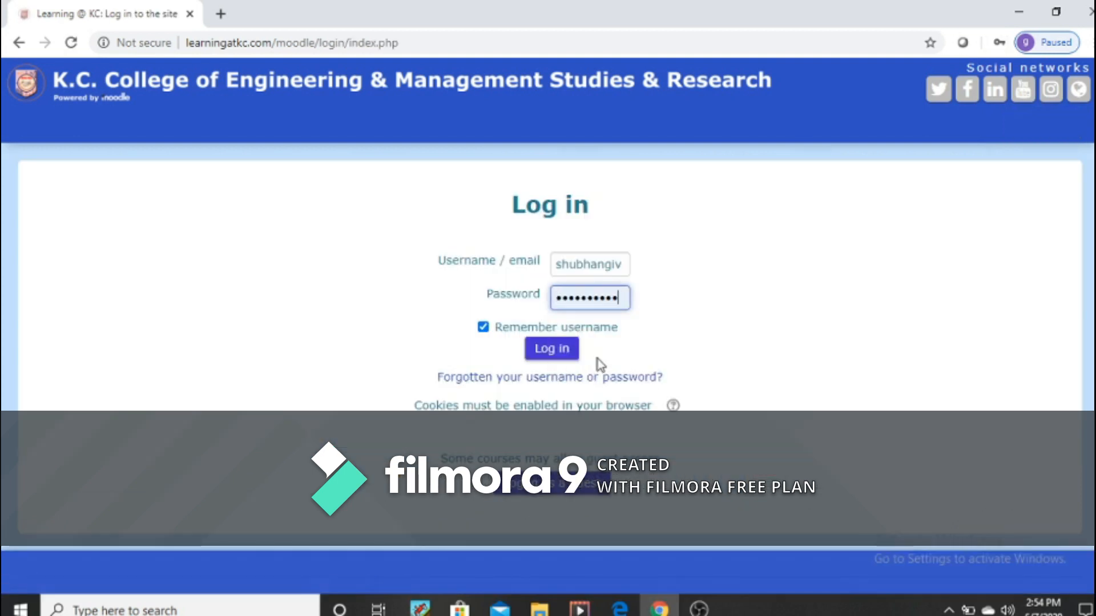
{"action": "left_click", "coordinate": [563, 353]}
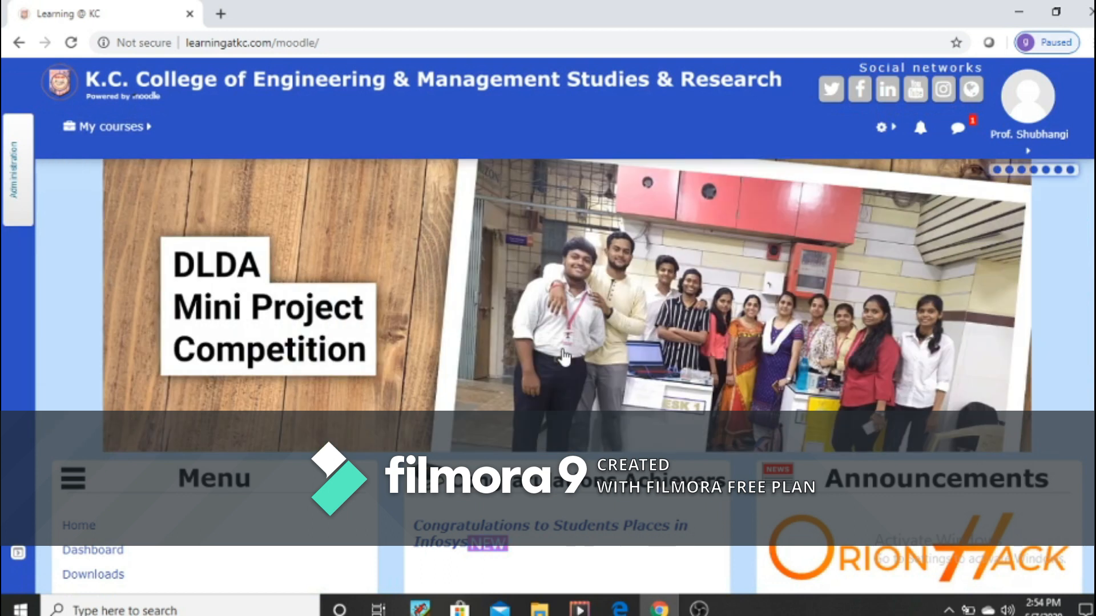
Step: Open the ITC604 Wireless Networks course and turn editing on
{"action": "mouse_move", "coordinate": [570, 383]}
{"action": "scroll", "coordinate": [588, 360], "scroll_direction": "down", "scroll_amount": 10}
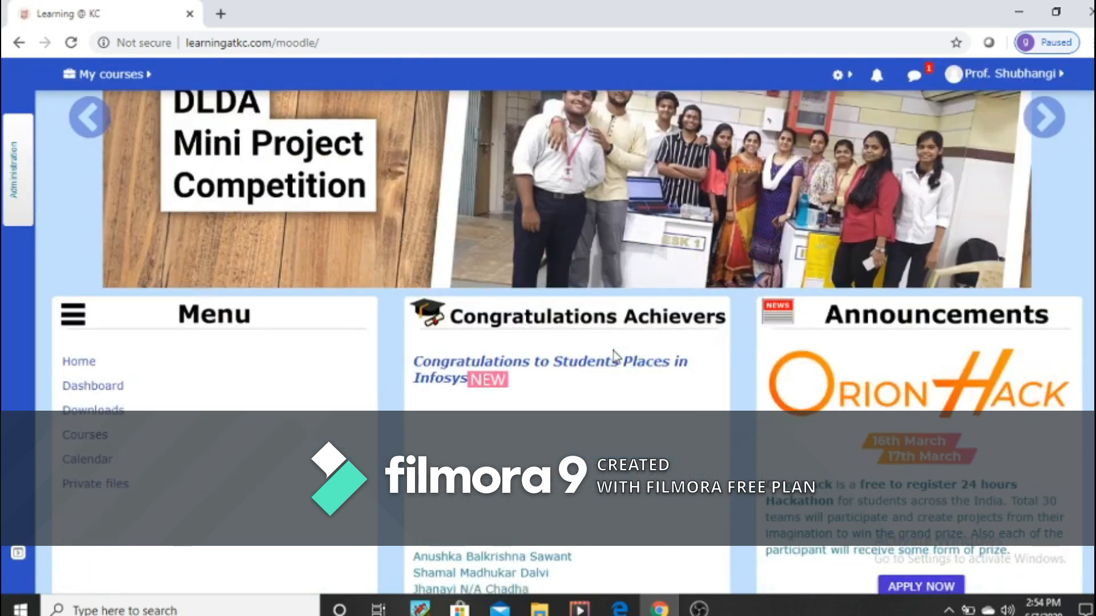
{"action": "scroll", "coordinate": [613, 351], "scroll_direction": "up", "scroll_amount": 2}
{"action": "scroll", "coordinate": [614, 350], "scroll_direction": "down", "scroll_amount": 7}
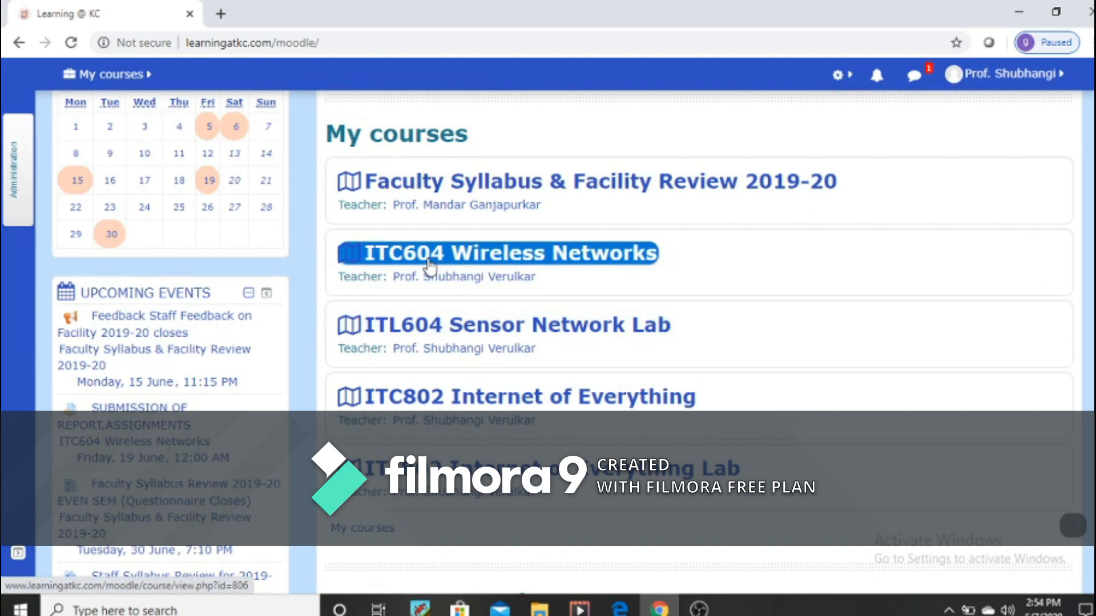
{"action": "left_click", "coordinate": [410, 258]}
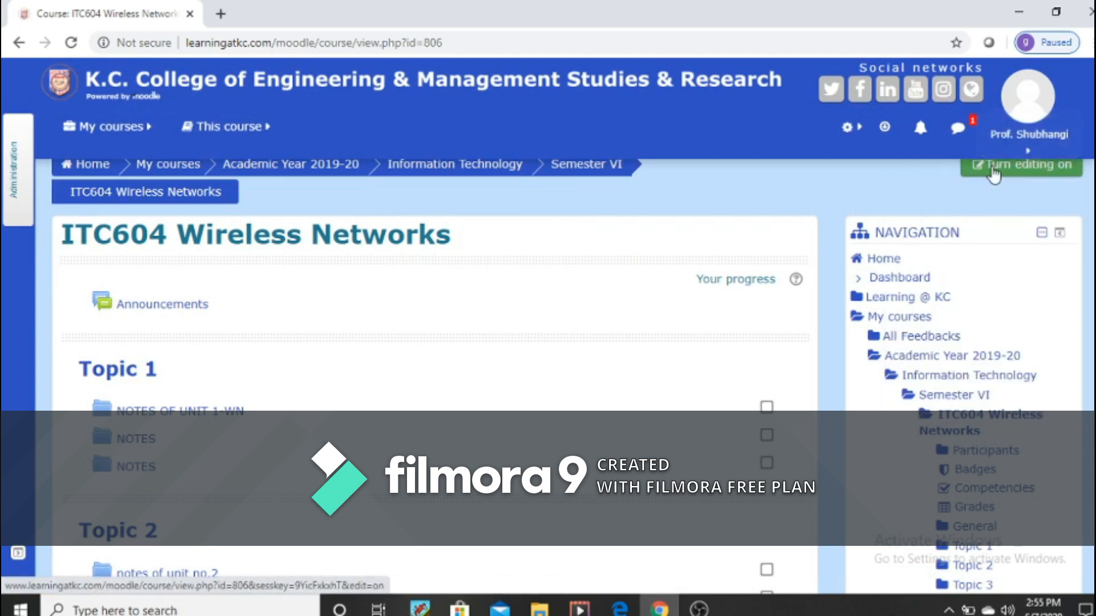
{"action": "left_click", "coordinate": [993, 171]}
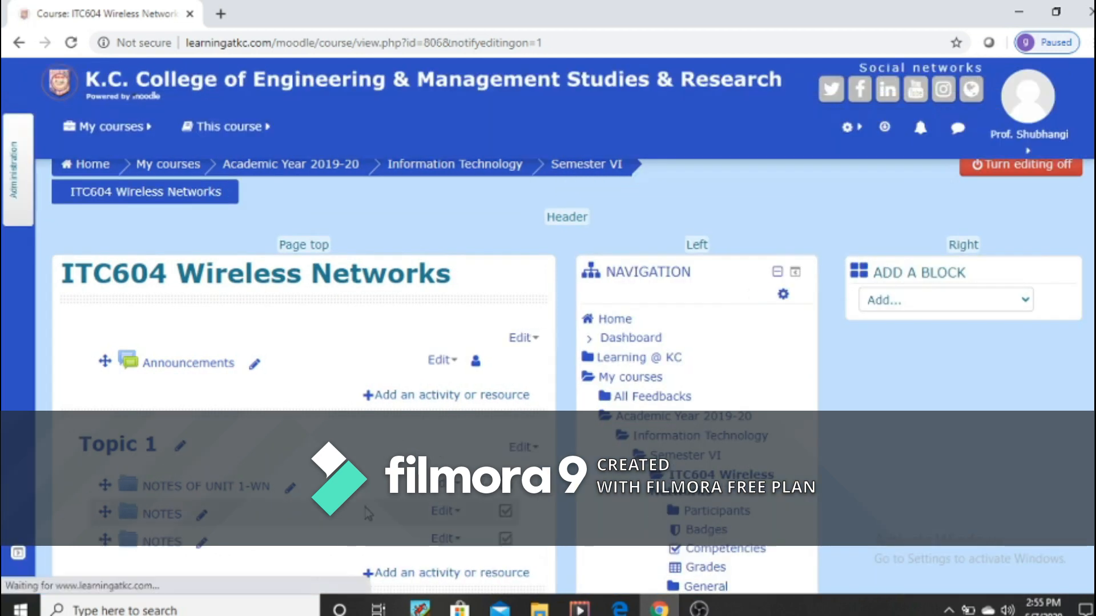
Step: Add a new Quiz activity to Topic 6 of the course
{"action": "scroll", "coordinate": [324, 524], "scroll_direction": "down", "scroll_amount": 3}
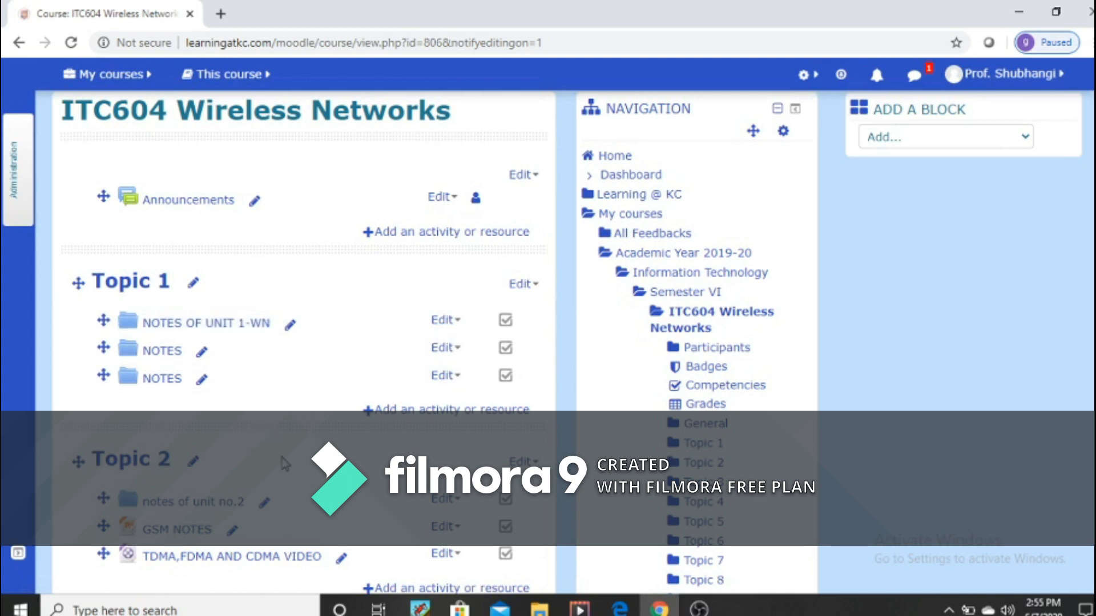
{"action": "scroll", "coordinate": [284, 464], "scroll_direction": "down", "scroll_amount": 6}
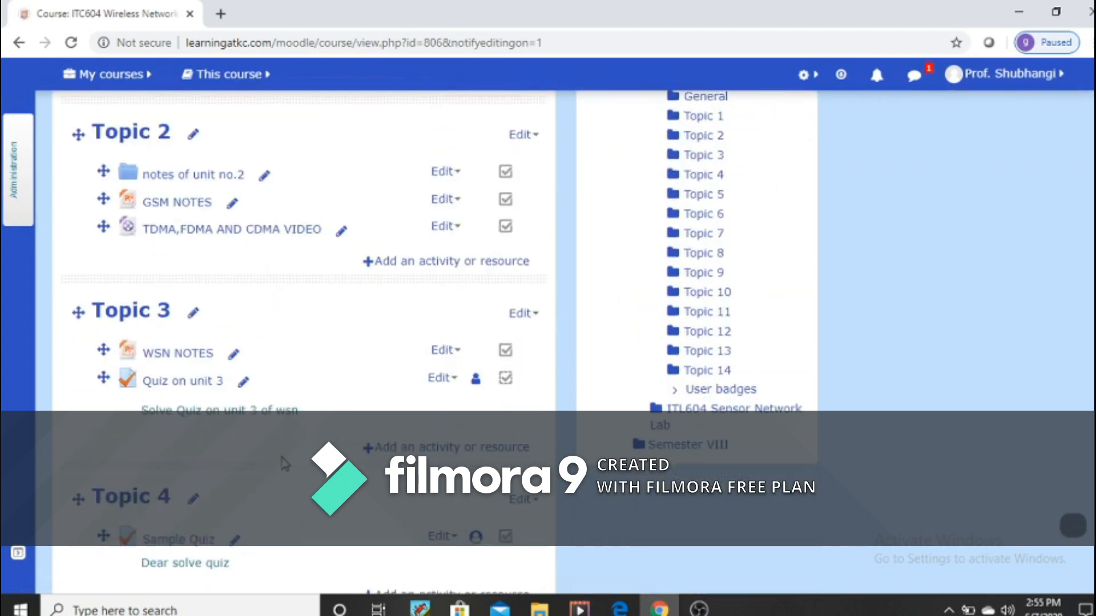
{"action": "scroll", "coordinate": [284, 464], "scroll_direction": "down", "scroll_amount": 3}
{"action": "scroll", "coordinate": [284, 463], "scroll_direction": "down", "scroll_amount": 4}
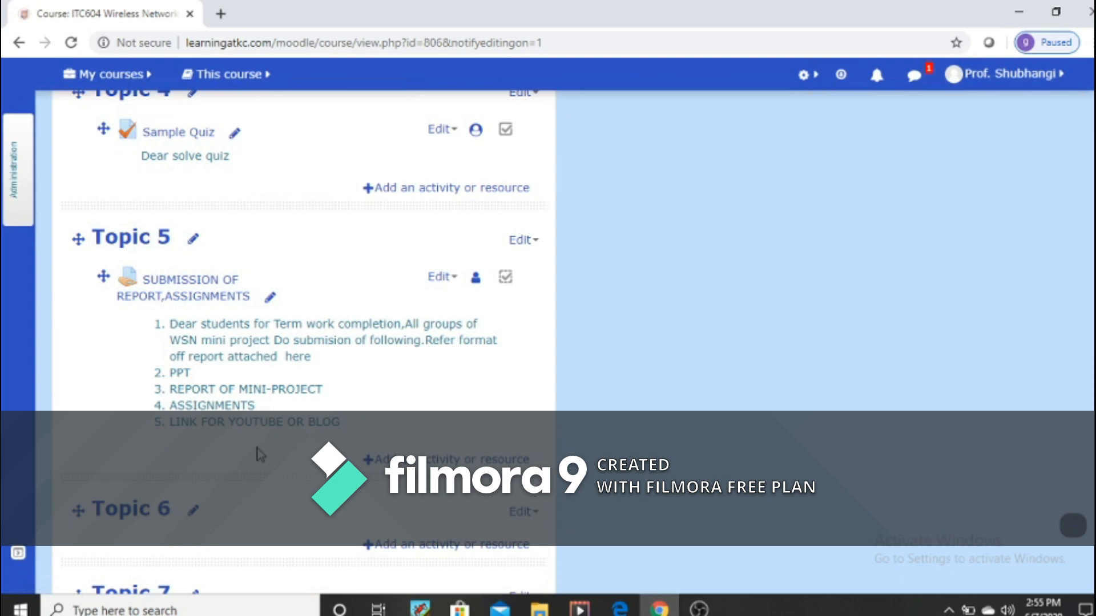
{"action": "scroll", "coordinate": [269, 472], "scroll_direction": "down", "scroll_amount": 3}
{"action": "triple_click", "coordinate": [122, 362]}
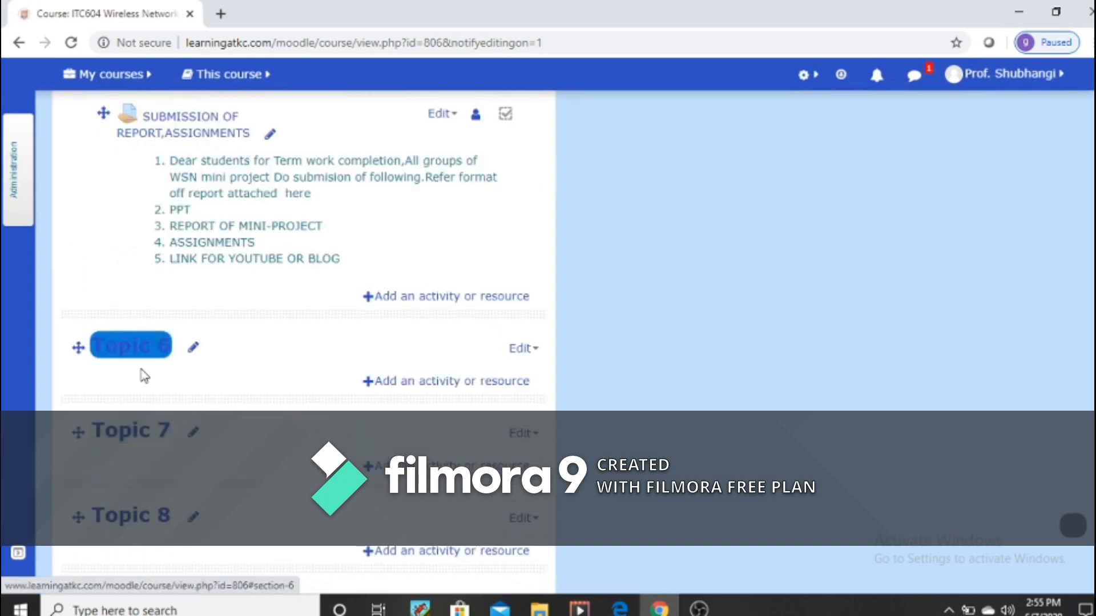
{"action": "left_click", "coordinate": [256, 362]}
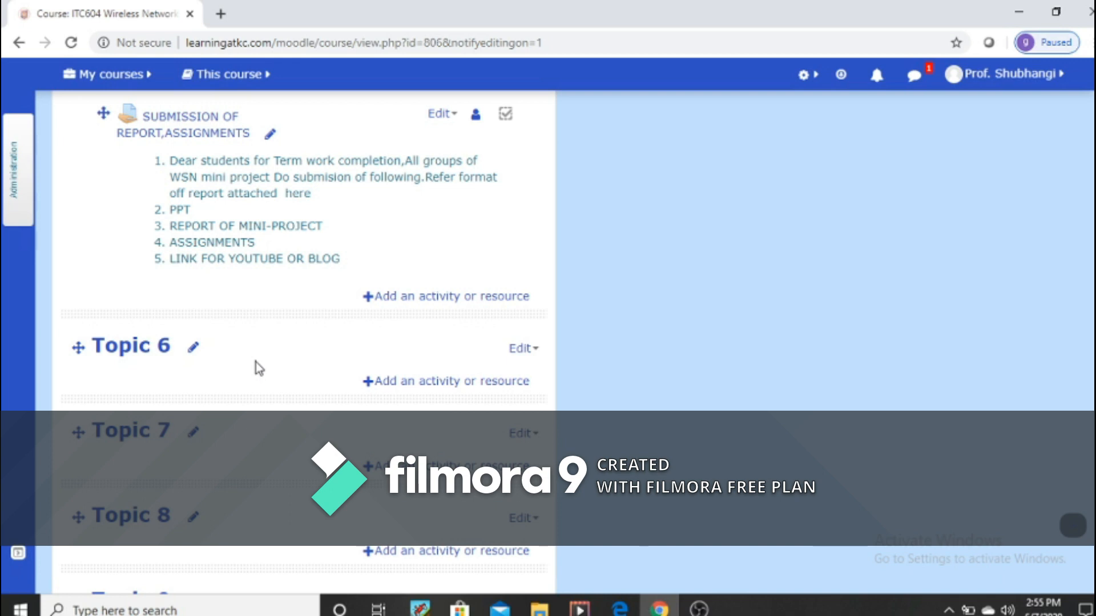
{"action": "left_click", "coordinate": [437, 391]}
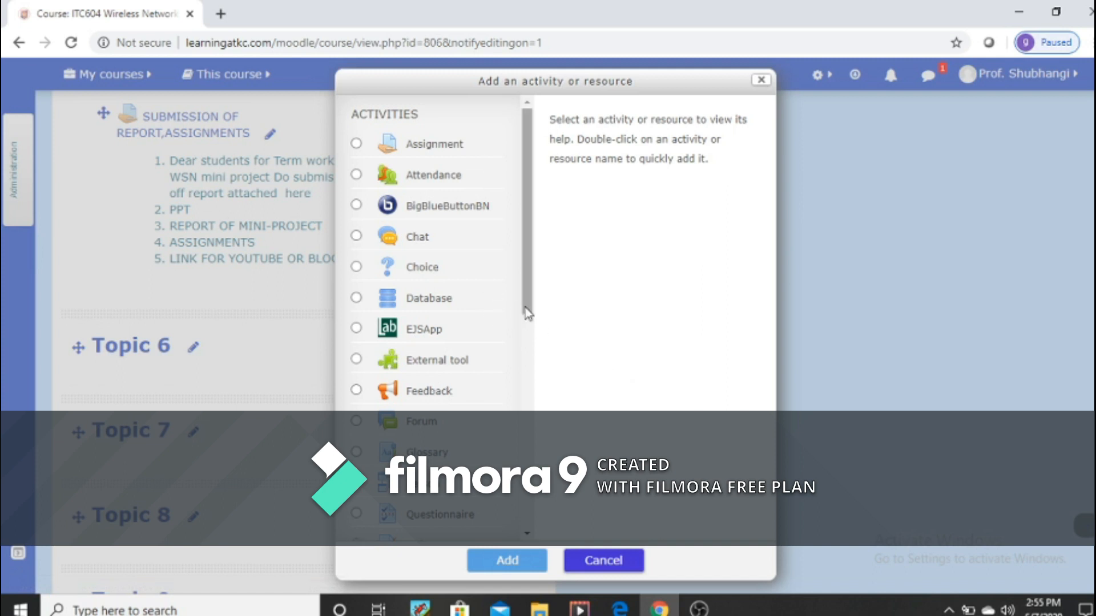
{"action": "left_click_drag", "start_coordinate": [529, 313], "coordinate": [511, 394]}
{"action": "left_click", "coordinate": [356, 367]}
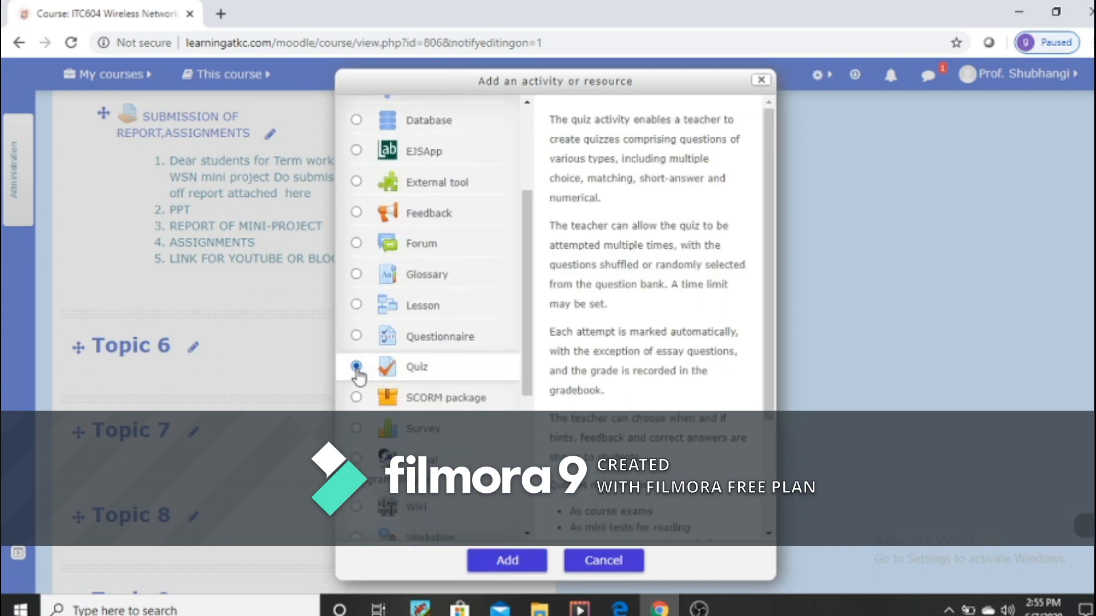
{"action": "left_click", "coordinate": [519, 564]}
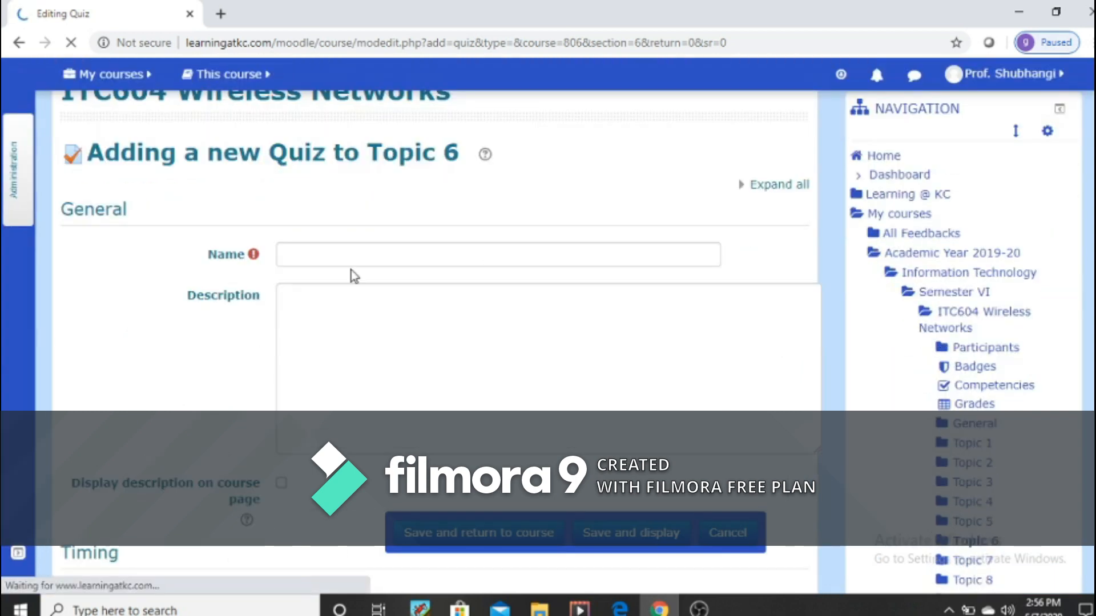
Step: Name the new quiz "Quiz for remedial test"
{"action": "left_click", "coordinate": [355, 254]}
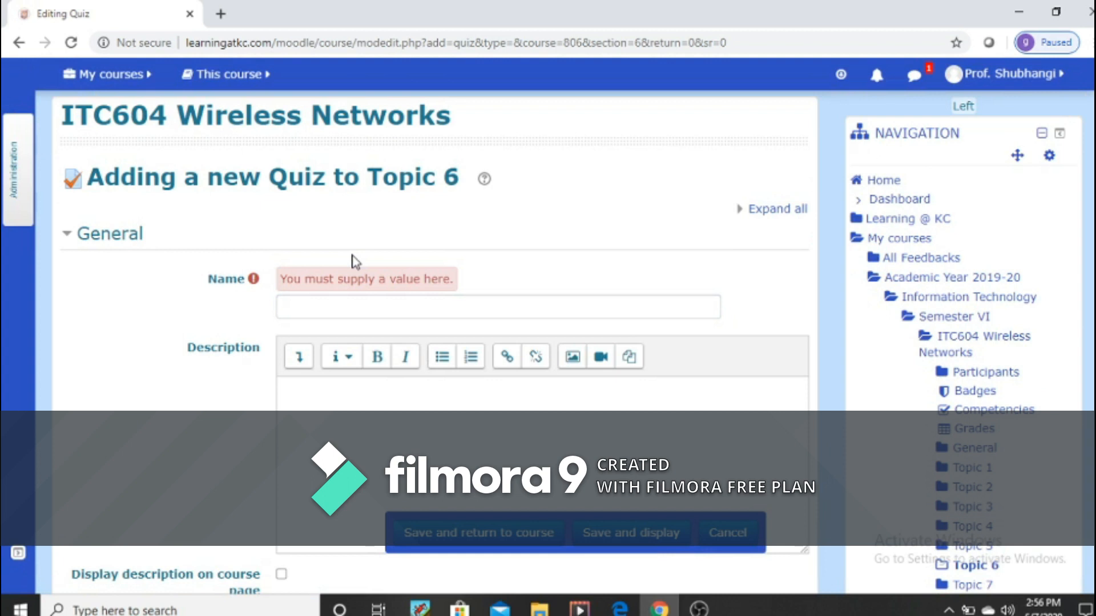
{"action": "left_click", "coordinate": [323, 308]}
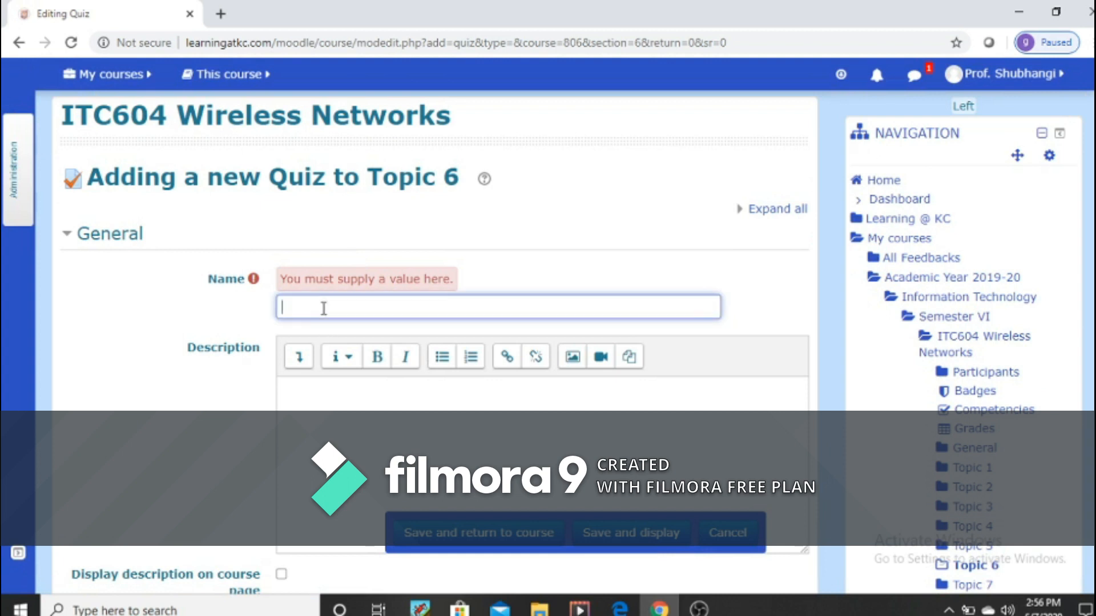
{"action": "type", "text": "Quiz for remedial test"}
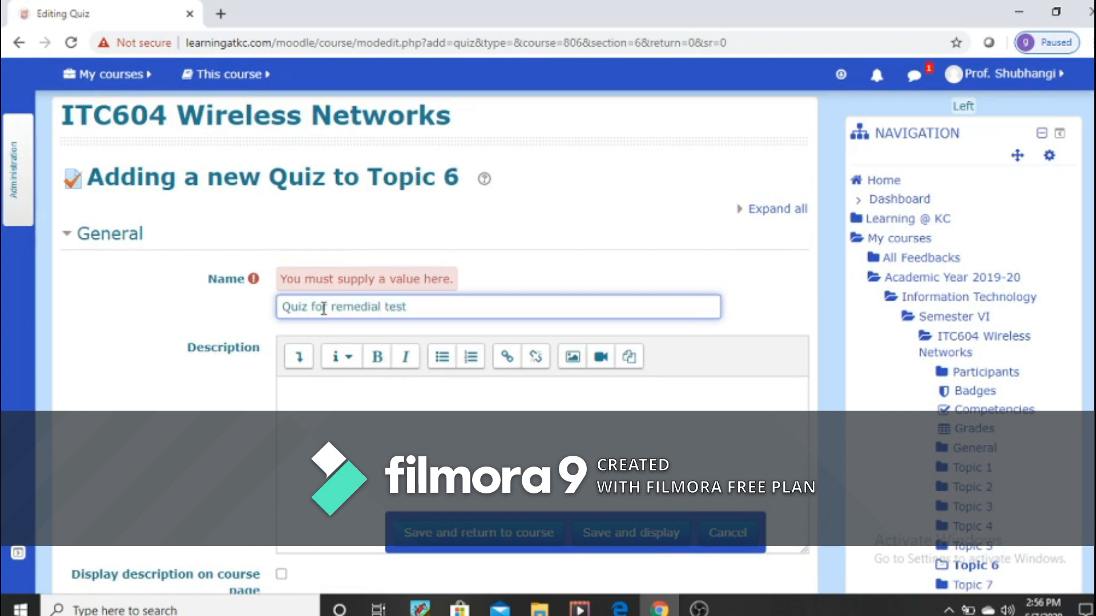
Step: Enter the quiz description "Dear students solve this quiz" and enable displaying it on the course page
{"action": "left_click", "coordinate": [336, 404]}
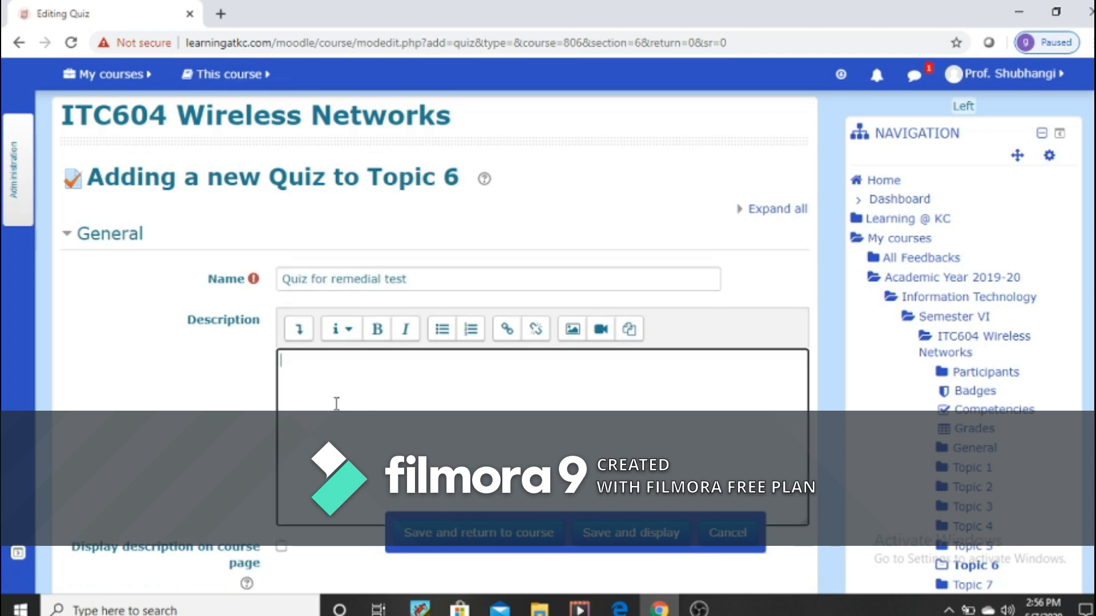
{"action": "type", "text": "de"}
{"action": "key", "text": "BackSpace"}
{"action": "type", "text": "Dear s"}
{"action": "key", "text": "BackSpace"}
{"action": "type", "text": "students sove"}
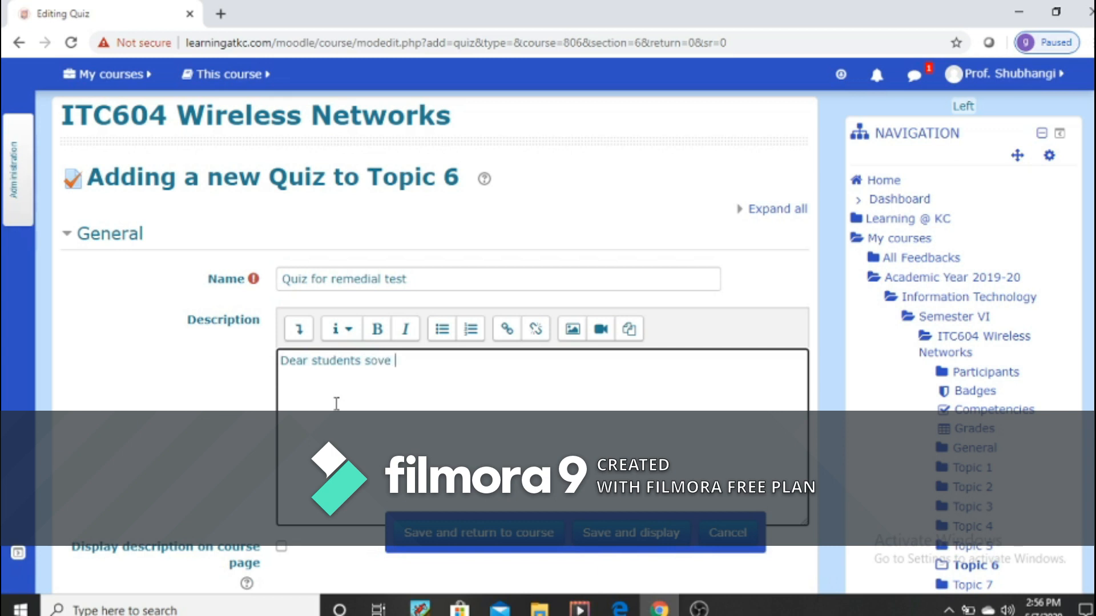
{"action": "key", "text": "BackSpace"}
{"action": "key", "text": "BackSpace"}
{"action": "key", "text": "BackSpace"}
{"action": "type", "text": "lve this quiz"}
{"action": "scroll", "coordinate": [336, 404], "scroll_direction": "down", "scroll_amount": 3}
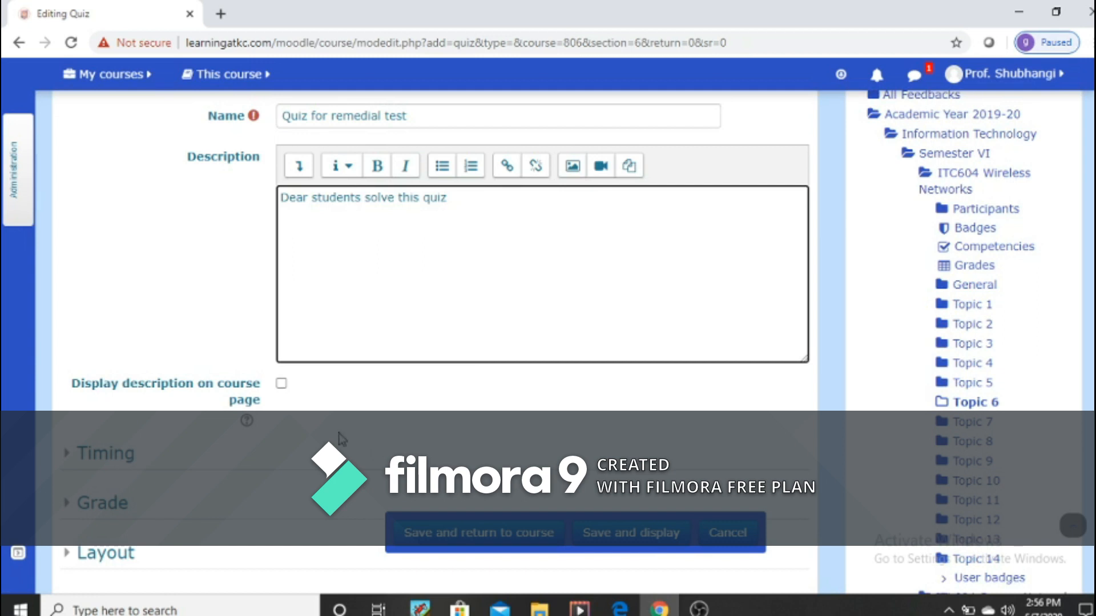
{"action": "left_click", "coordinate": [282, 384]}
Step: In the quiz's timing settings, enable the opening date and set it to 14 June 2020 at 11:00
{"action": "scroll", "coordinate": [335, 406], "scroll_direction": "down", "scroll_amount": 3}
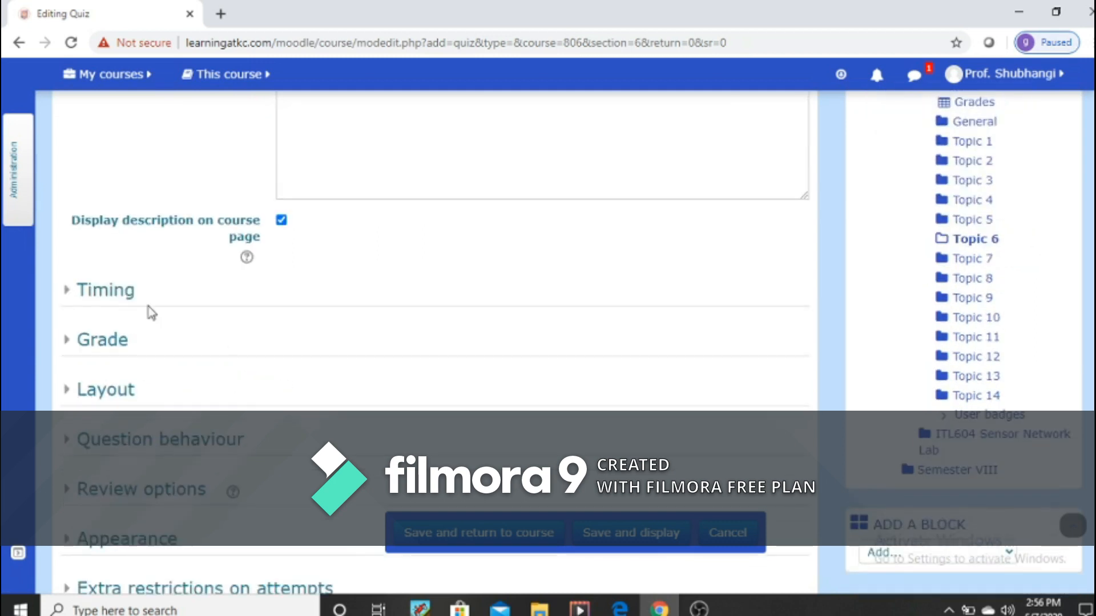
{"action": "left_click", "coordinate": [124, 297]}
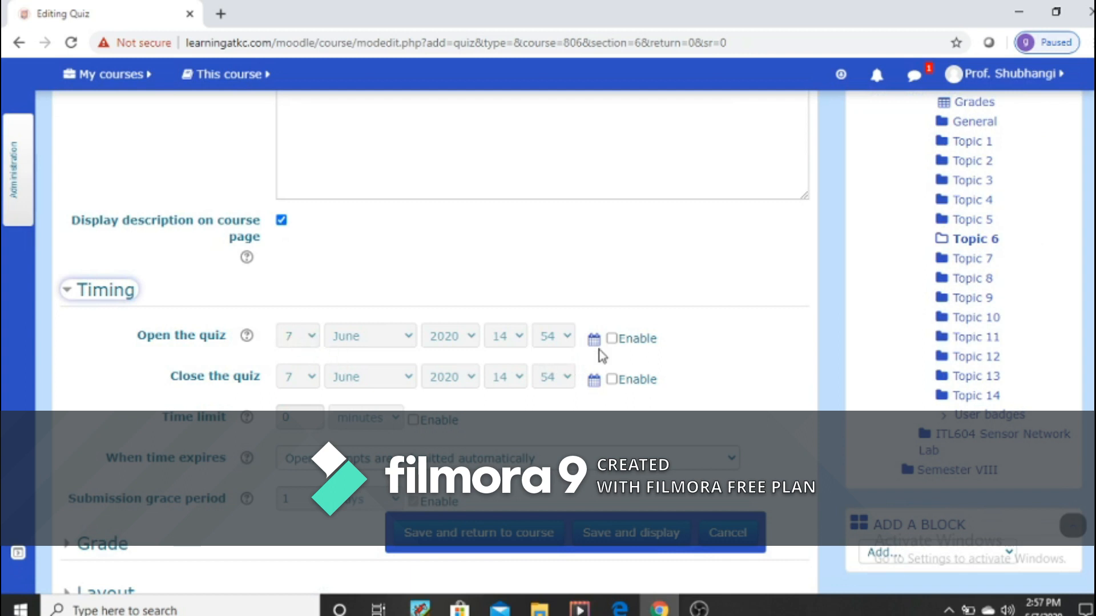
{"action": "left_click", "coordinate": [613, 341]}
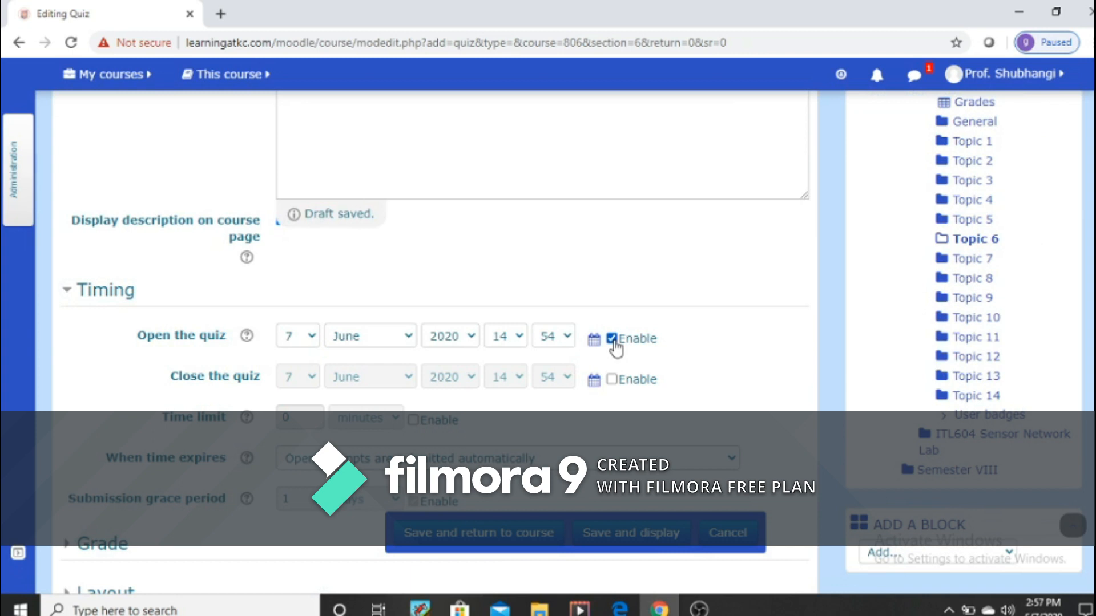
{"action": "left_click", "coordinate": [314, 340]}
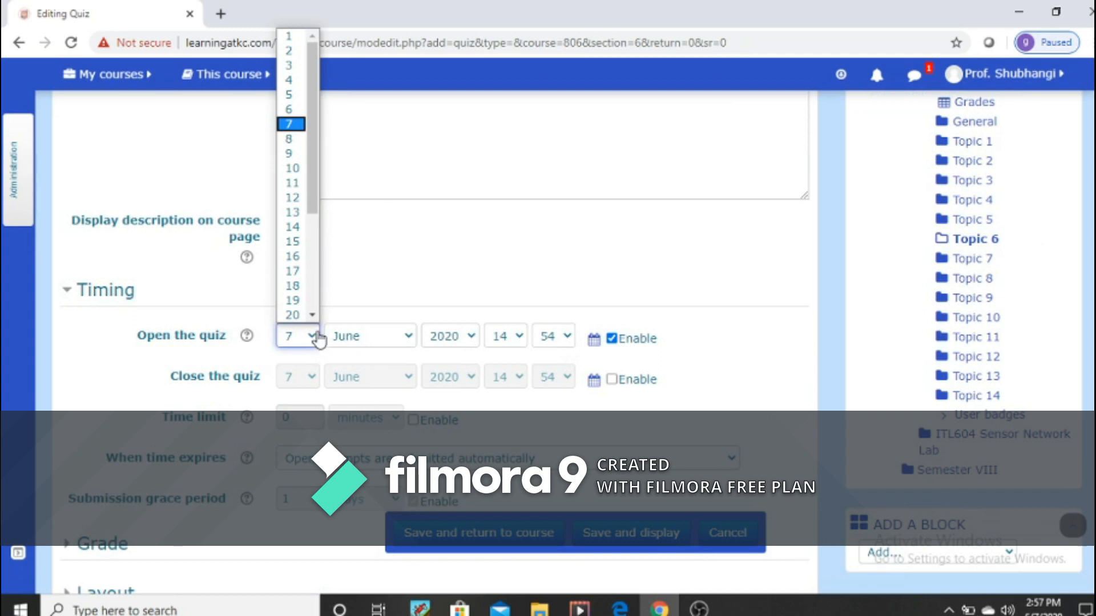
{"action": "left_click", "coordinate": [293, 227]}
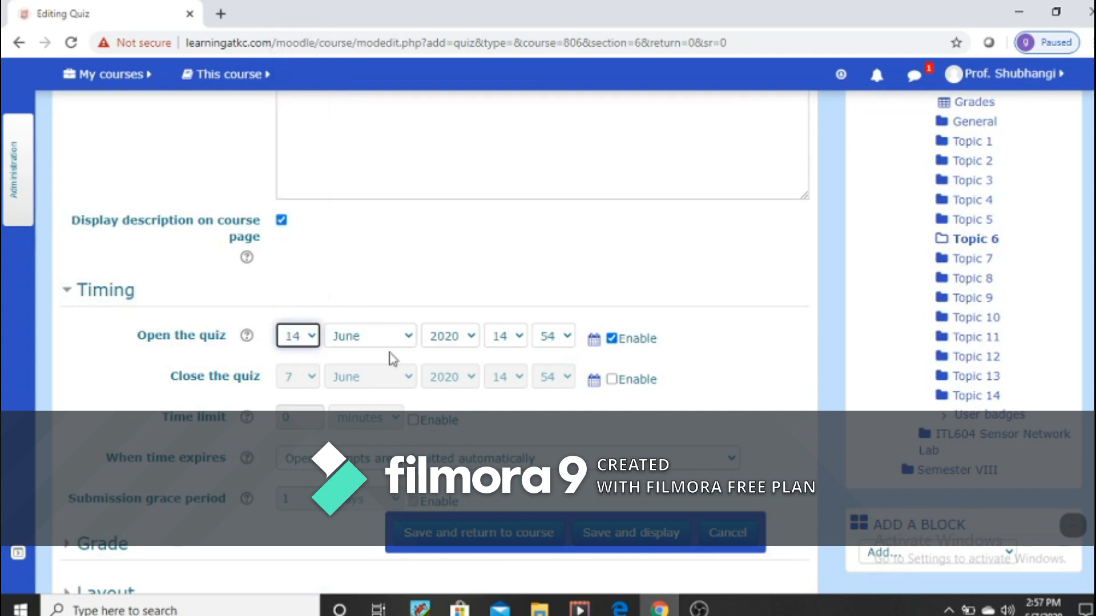
{"action": "left_click", "coordinate": [521, 345]}
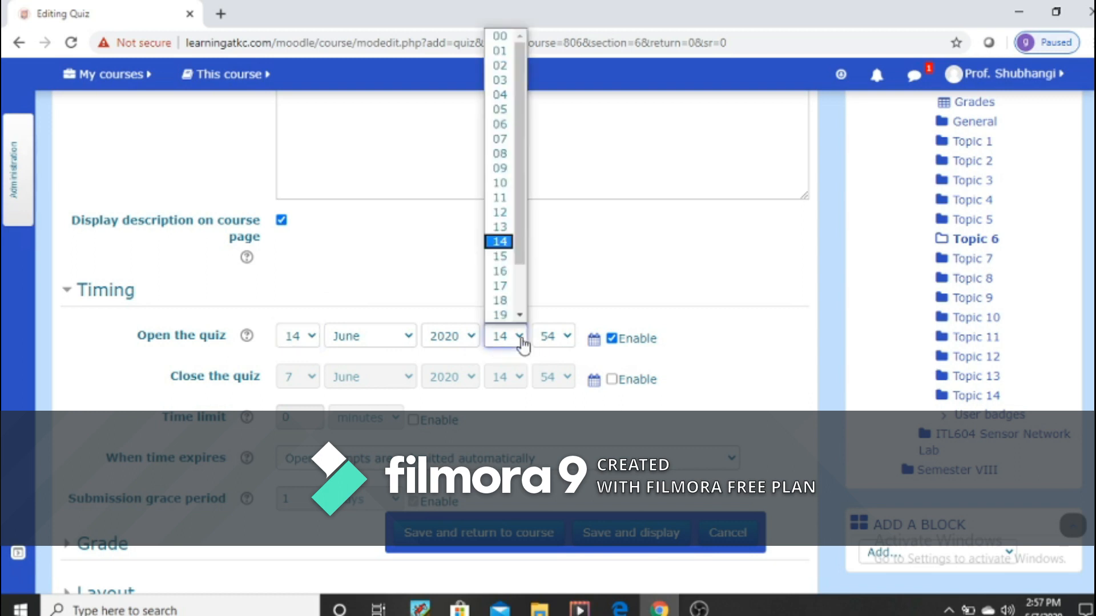
{"action": "left_click", "coordinate": [500, 197]}
{"action": "left_click", "coordinate": [568, 342]}
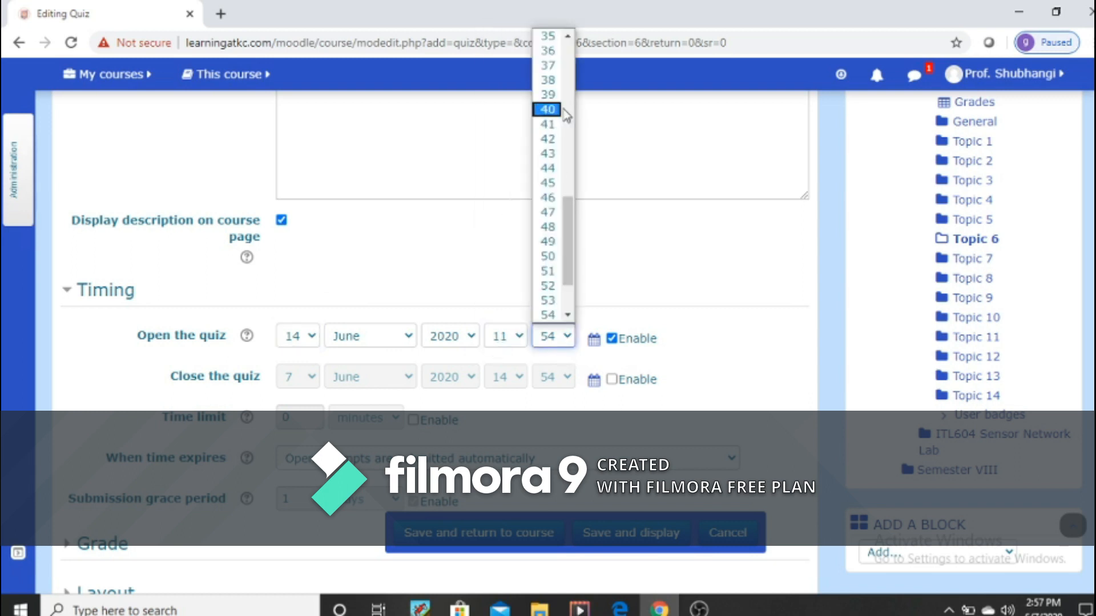
{"action": "left_click_drag", "start_coordinate": [573, 228], "coordinate": [568, 40]}
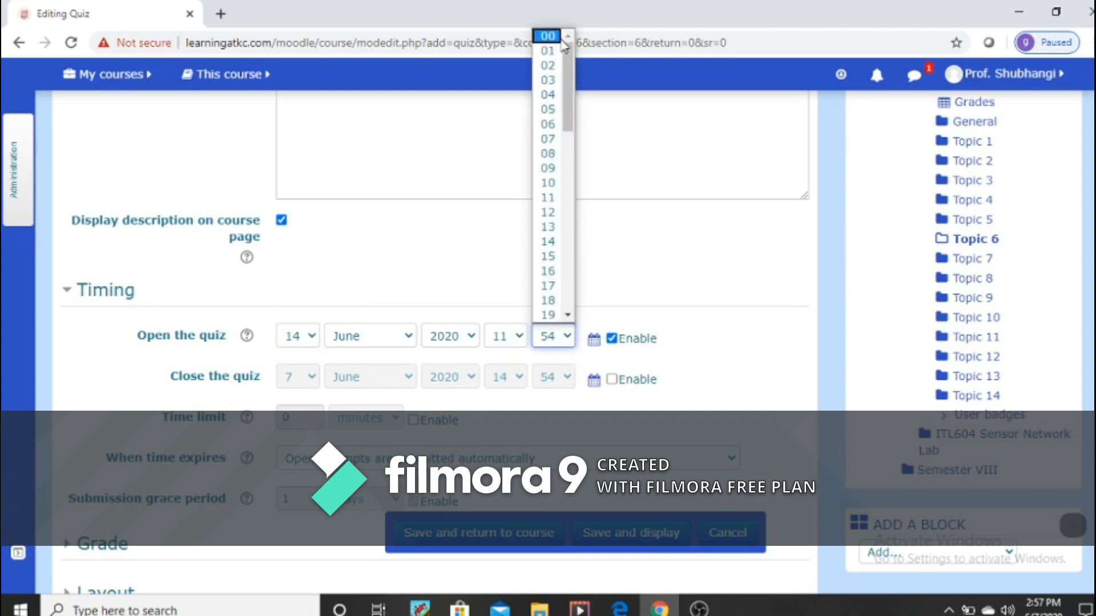
{"action": "left_click", "coordinate": [549, 34]}
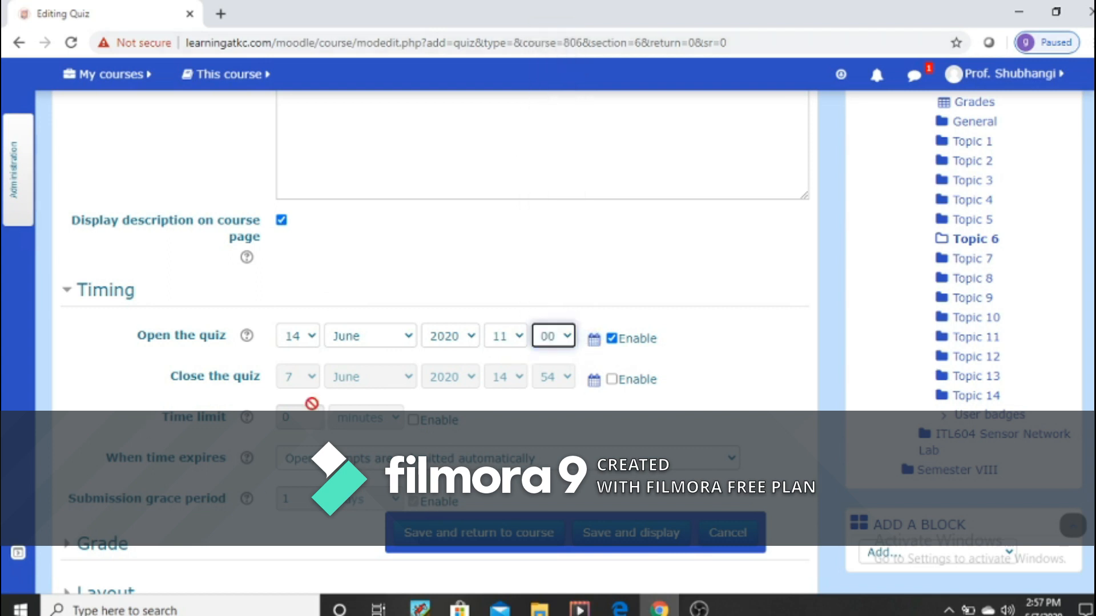
Step: Enable the quiz's closing date and set it to 14 June 2020 at 12:30
{"action": "left_click", "coordinate": [610, 381]}
{"action": "left_click", "coordinate": [313, 379]}
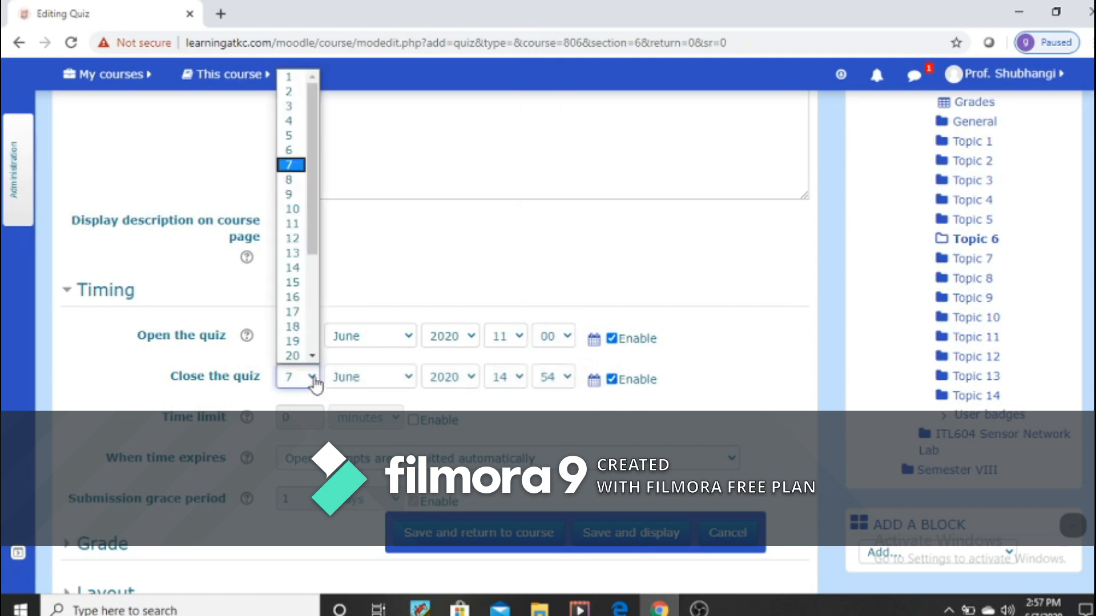
{"action": "left_click", "coordinate": [293, 268]}
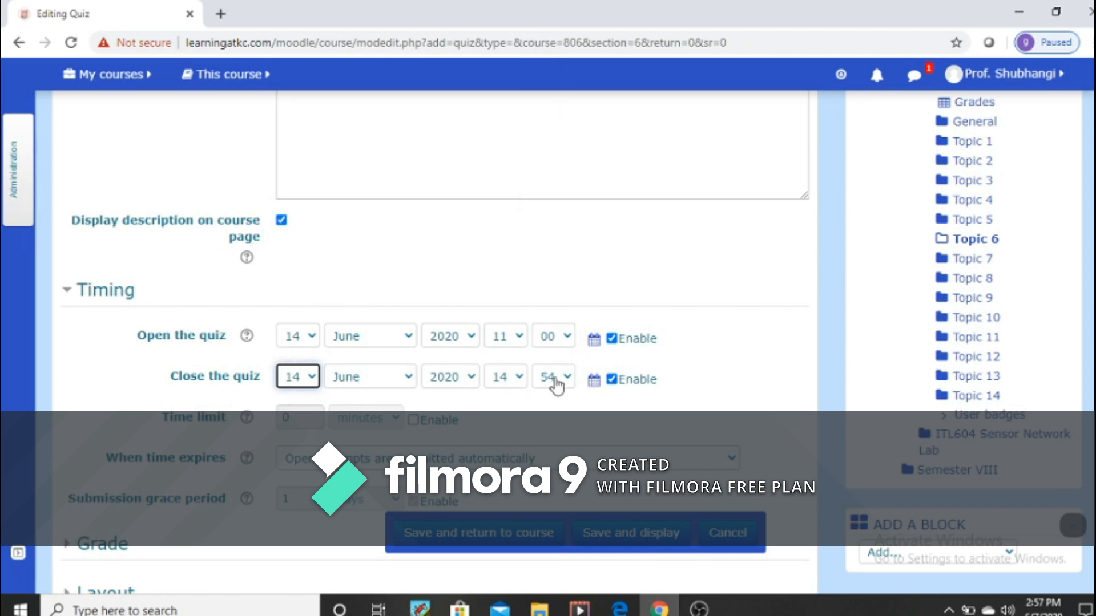
{"action": "left_click", "coordinate": [568, 378]}
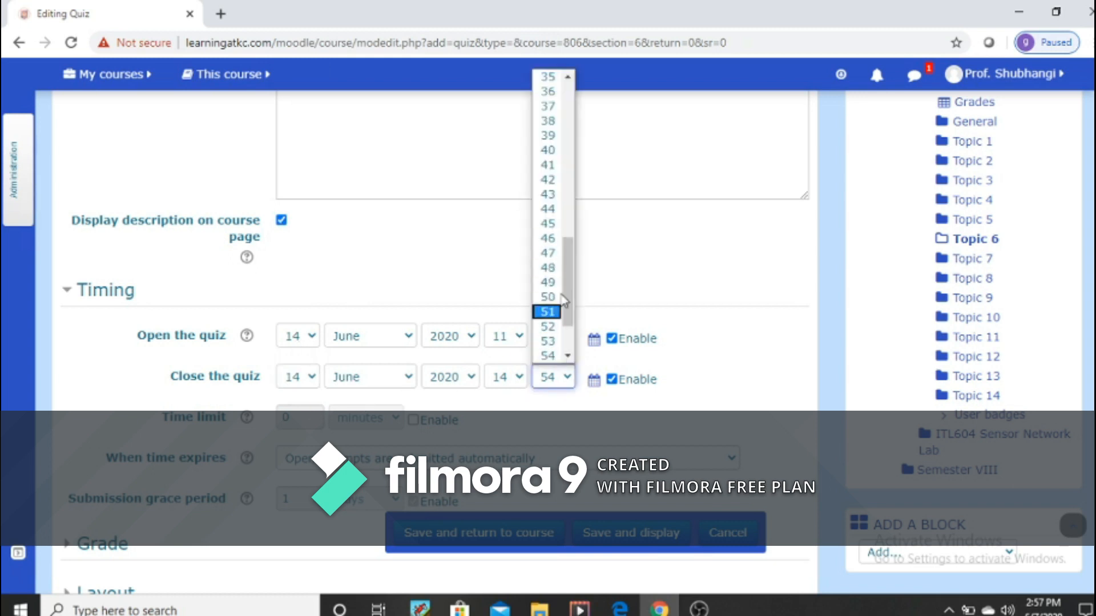
{"action": "left_click", "coordinate": [548, 209]}
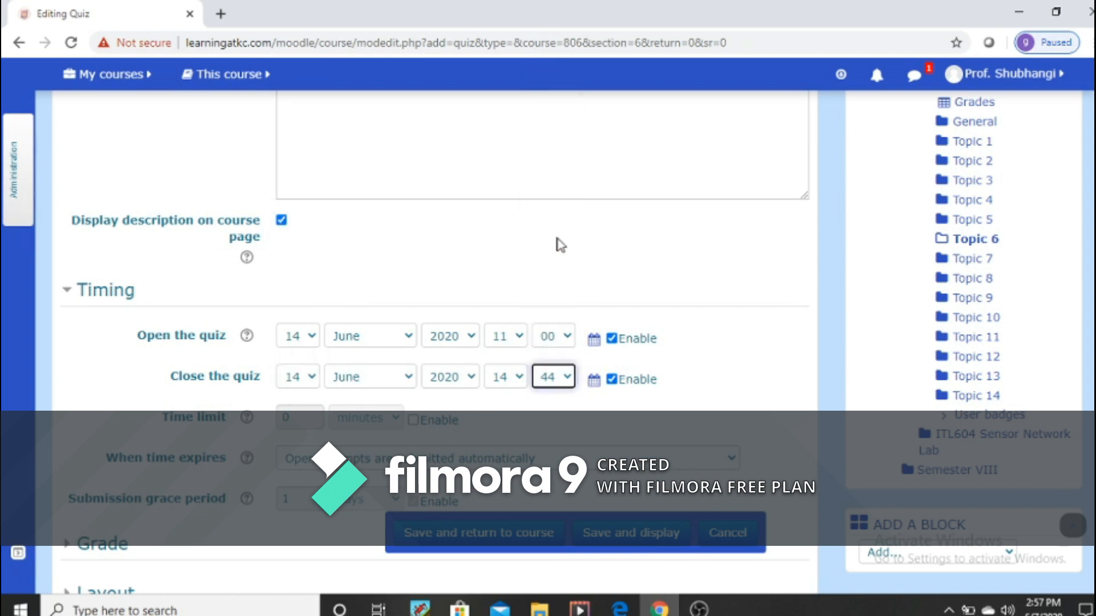
{"action": "left_click", "coordinate": [520, 379]}
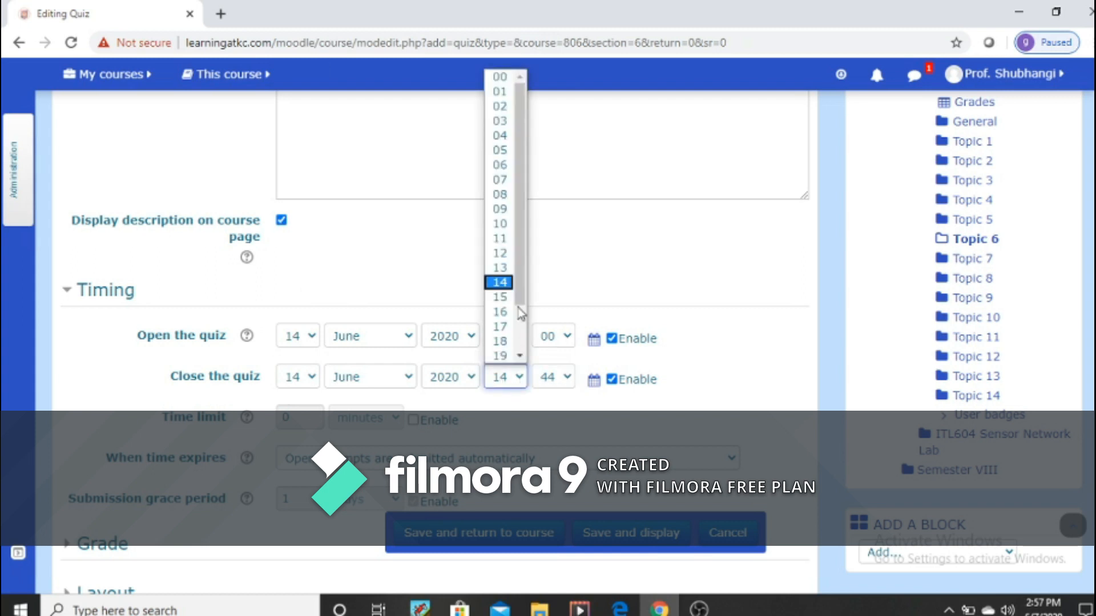
{"action": "left_click", "coordinate": [502, 253]}
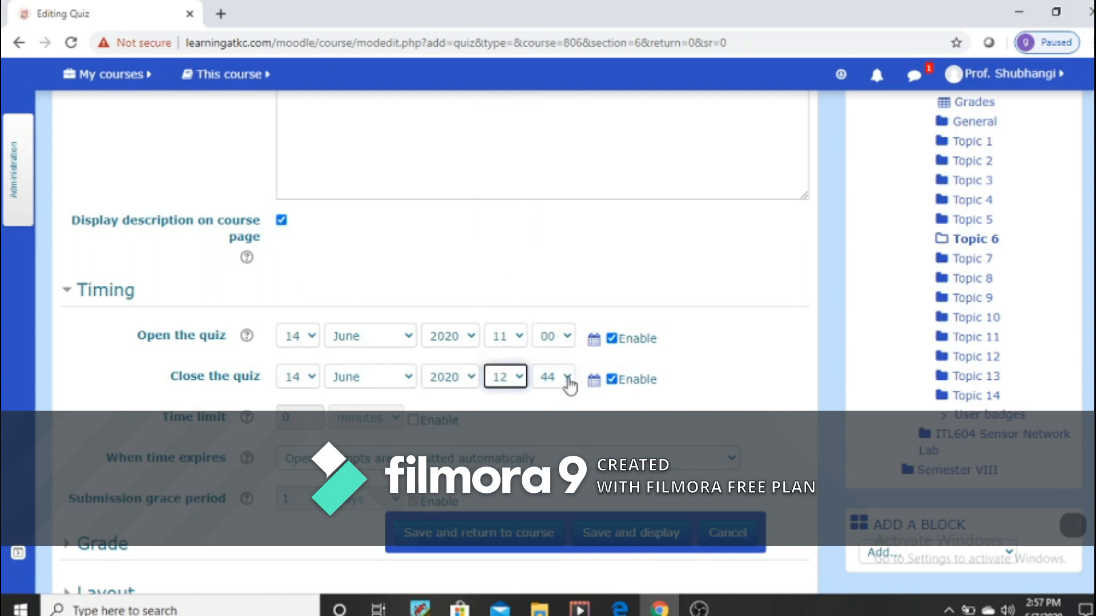
{"action": "left_click", "coordinate": [568, 379]}
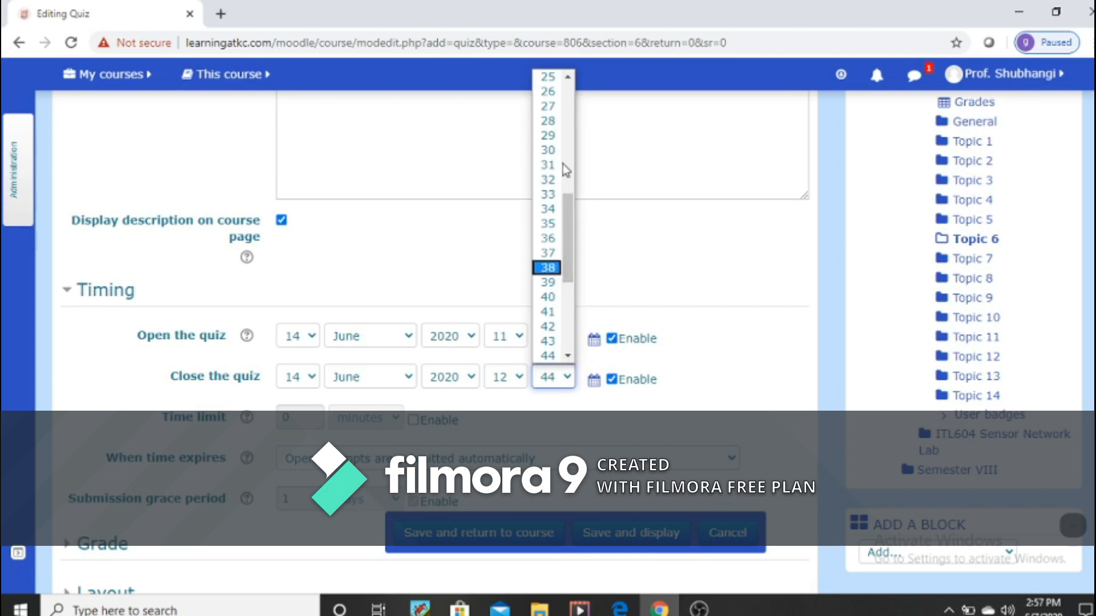
{"action": "left_click", "coordinate": [548, 150]}
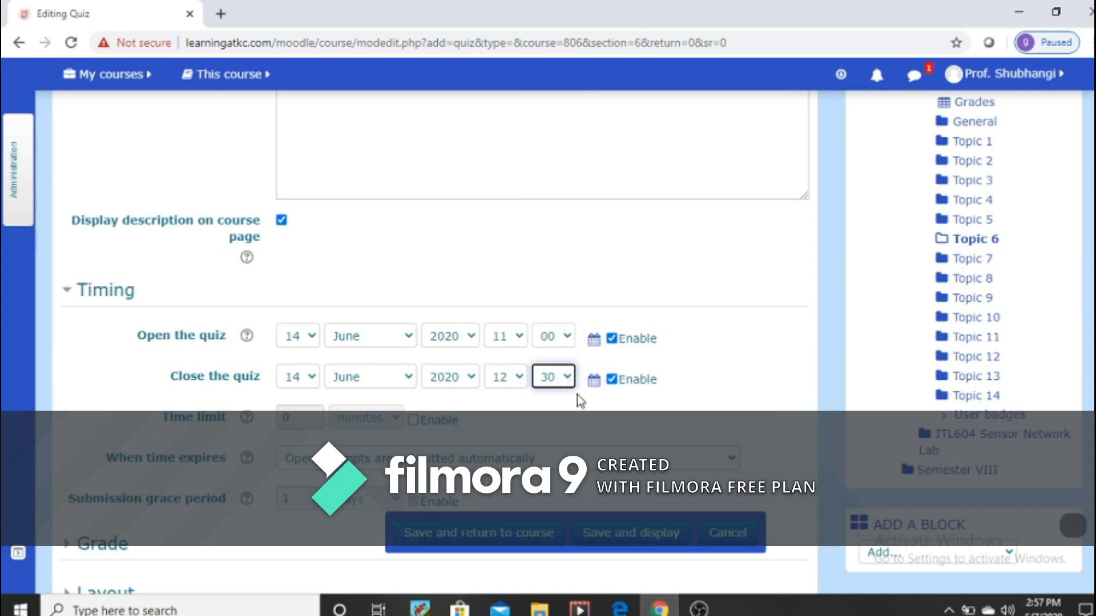
Step: Enable the quiz's time limit and set it to 60 minutes
{"action": "left_click", "coordinate": [414, 421]}
{"action": "left_click", "coordinate": [298, 419]}
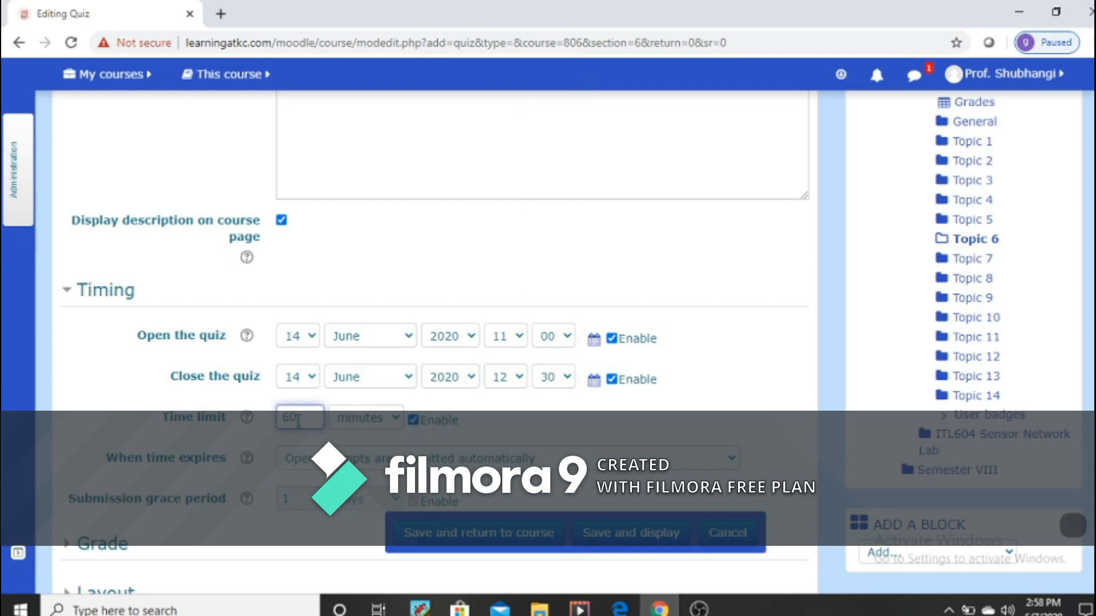
{"action": "left_click", "coordinate": [394, 419]}
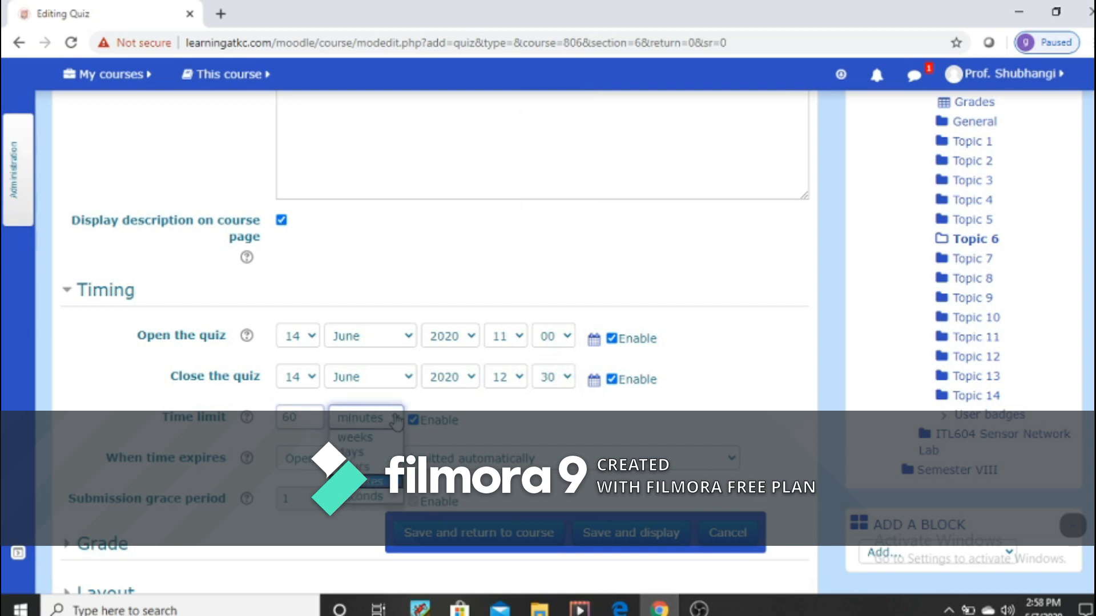
{"action": "left_click", "coordinate": [360, 467]}
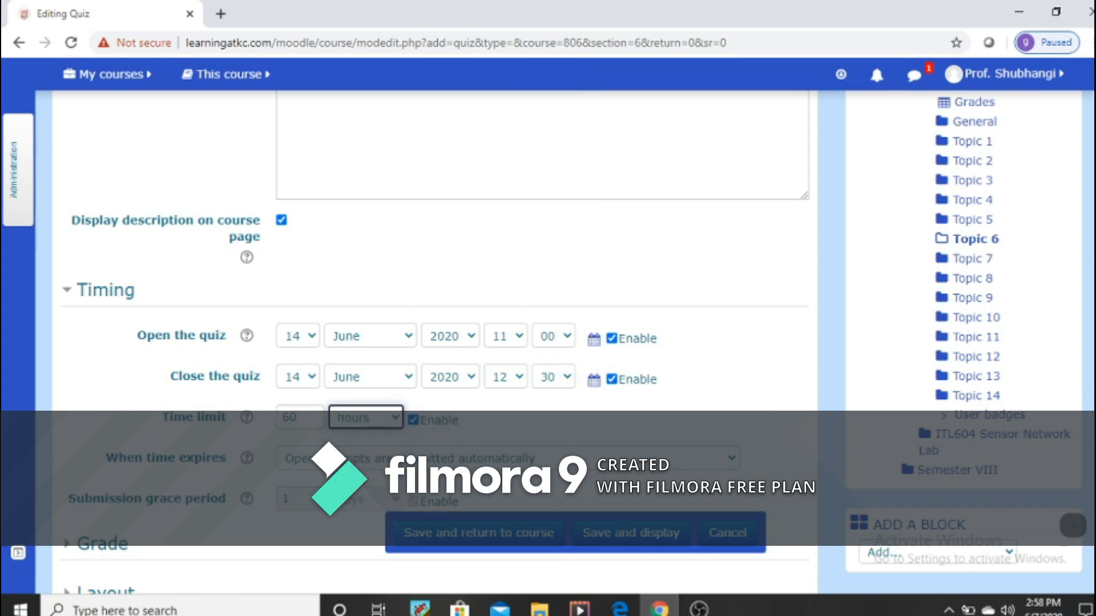
{"action": "left_click", "coordinate": [374, 420]}
{"action": "left_click", "coordinate": [365, 485]}
Step: Set the quiz's time-expiry behaviour to "Open attempts are submitted automatically"
{"action": "scroll", "coordinate": [510, 447], "scroll_direction": "down", "scroll_amount": 3}
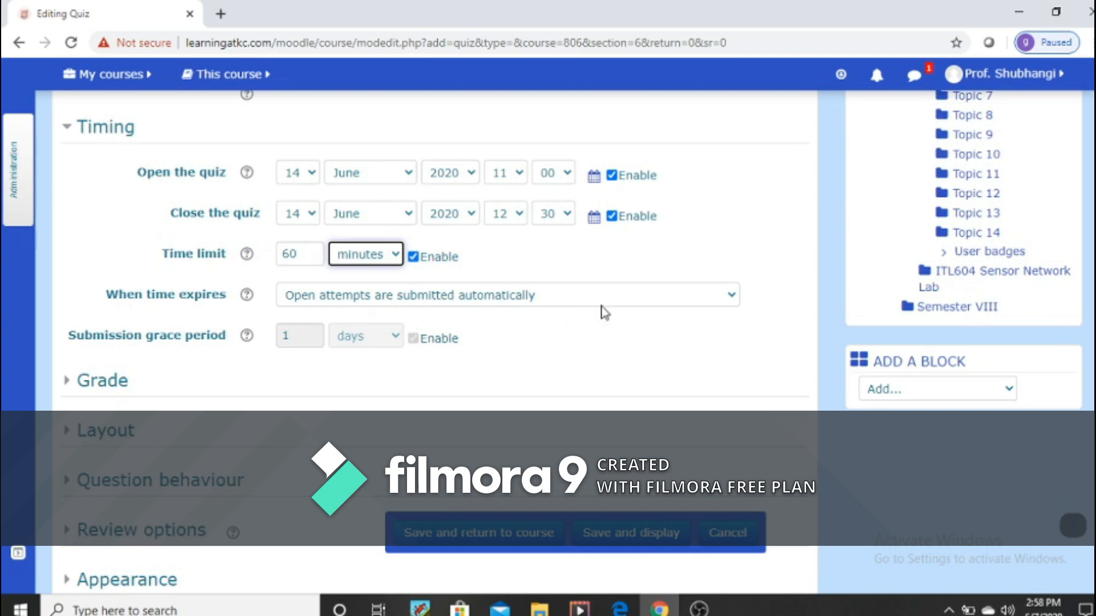
{"action": "left_click", "coordinate": [732, 298]}
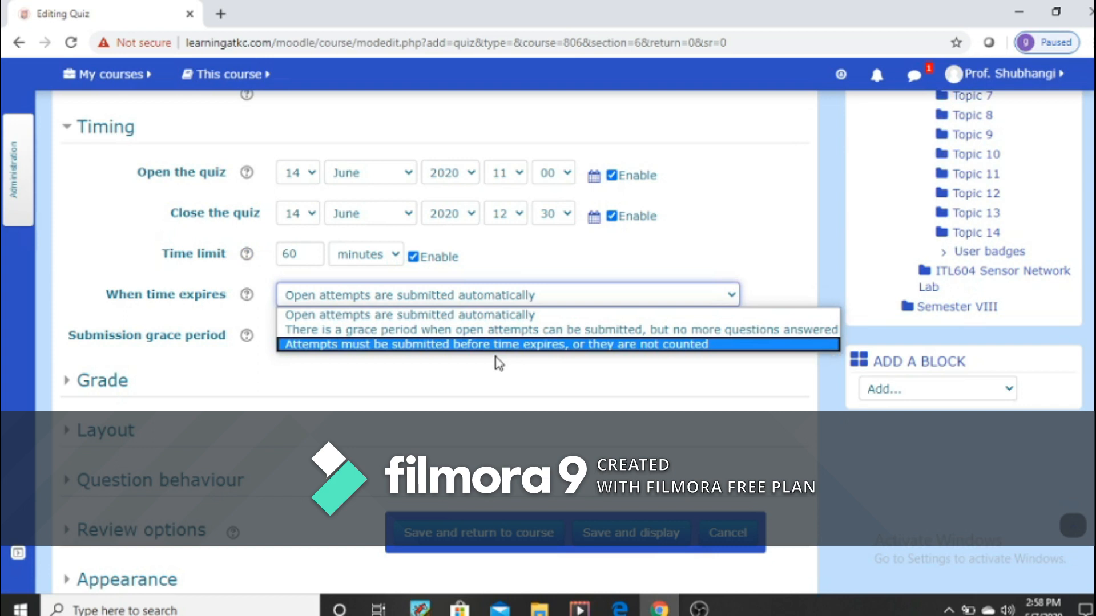
{"action": "left_click", "coordinate": [471, 319]}
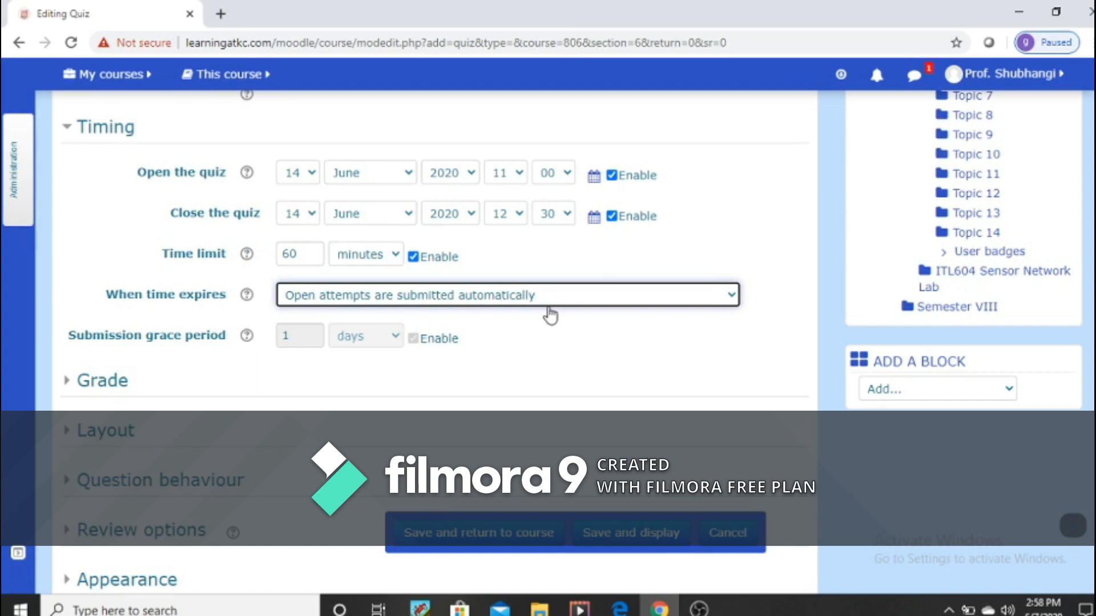
{"action": "left_click", "coordinate": [732, 298]}
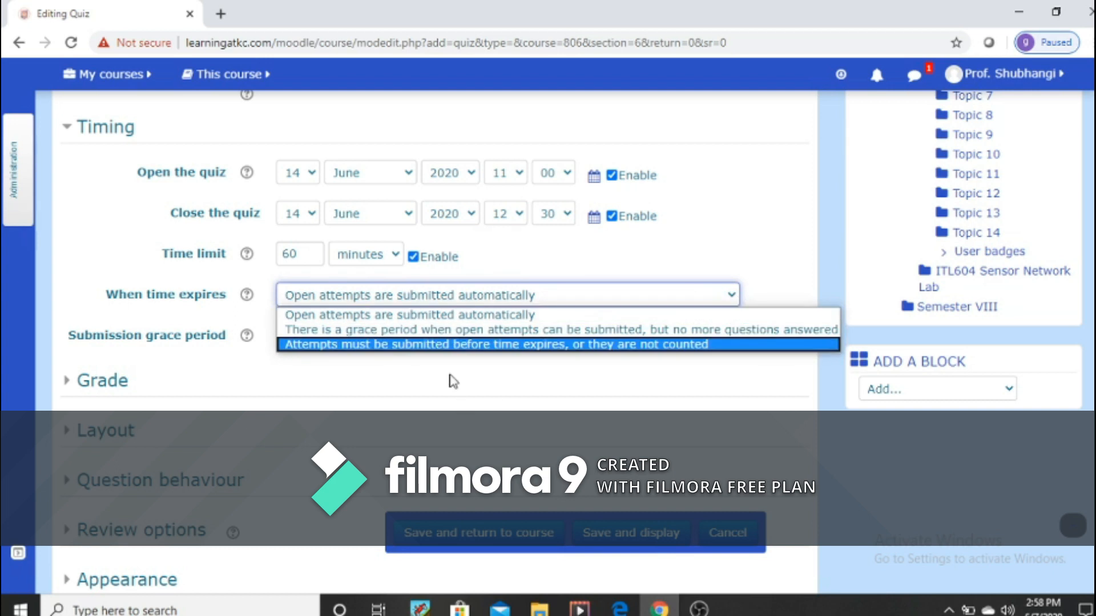
{"action": "left_click", "coordinate": [521, 315]}
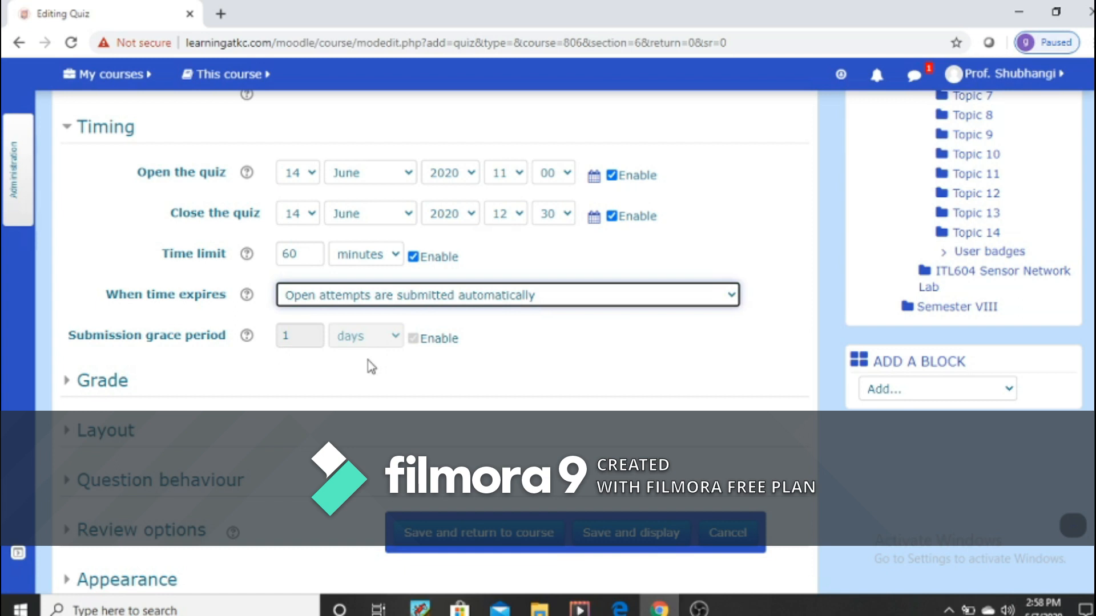
Step: In the quiz's grade settings, set the number of attempts allowed to 3
{"action": "scroll", "coordinate": [334, 388], "scroll_direction": "down", "scroll_amount": 1}
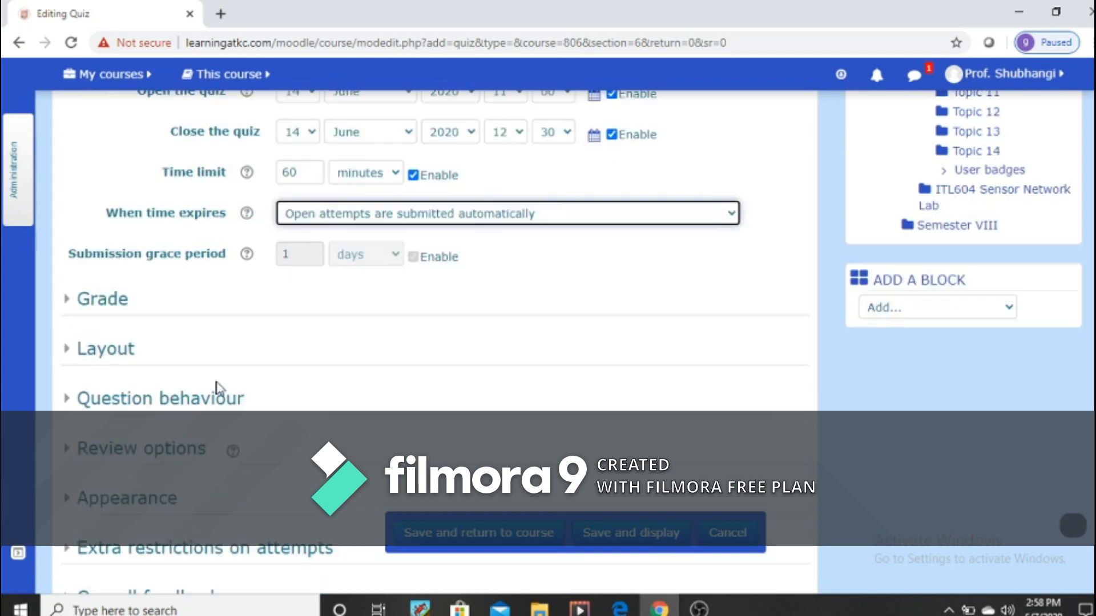
{"action": "left_click", "coordinate": [103, 380]}
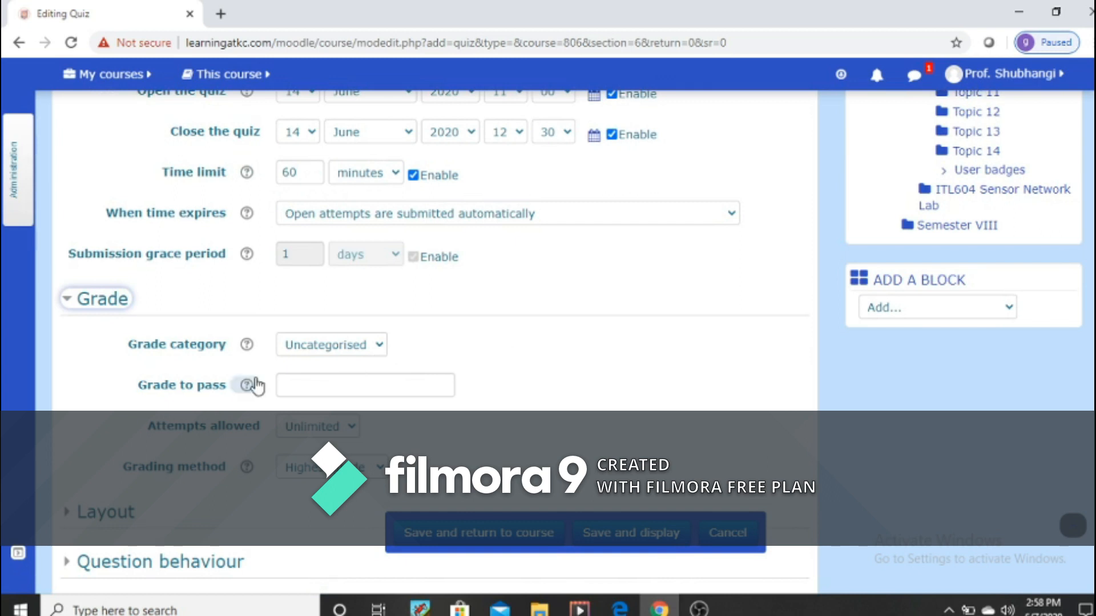
{"action": "left_click", "coordinate": [301, 385]}
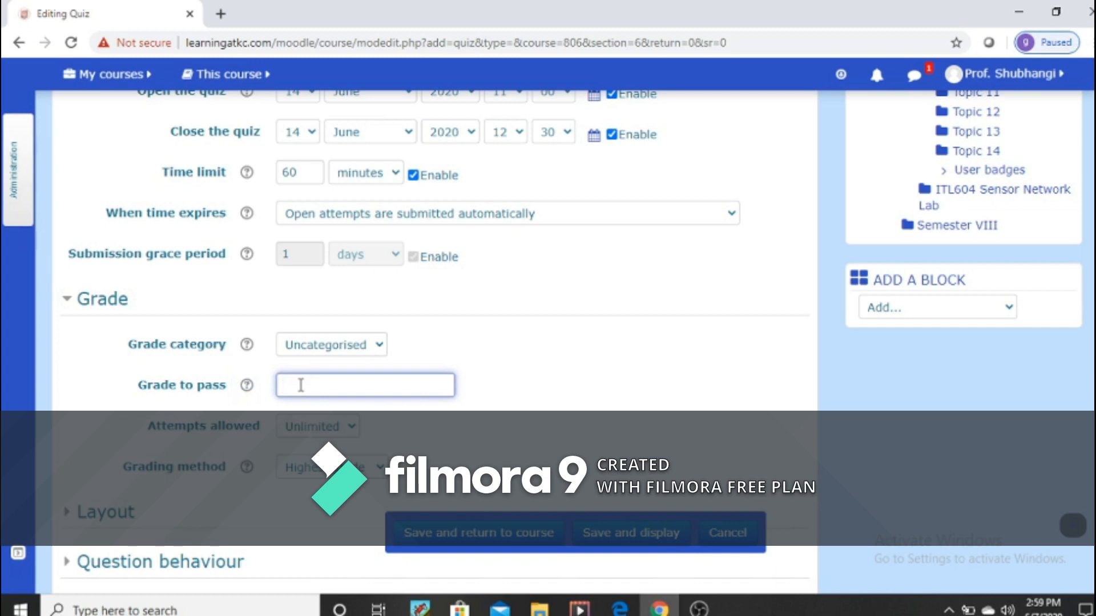
{"action": "scroll", "coordinate": [301, 385], "scroll_direction": "down", "scroll_amount": 2}
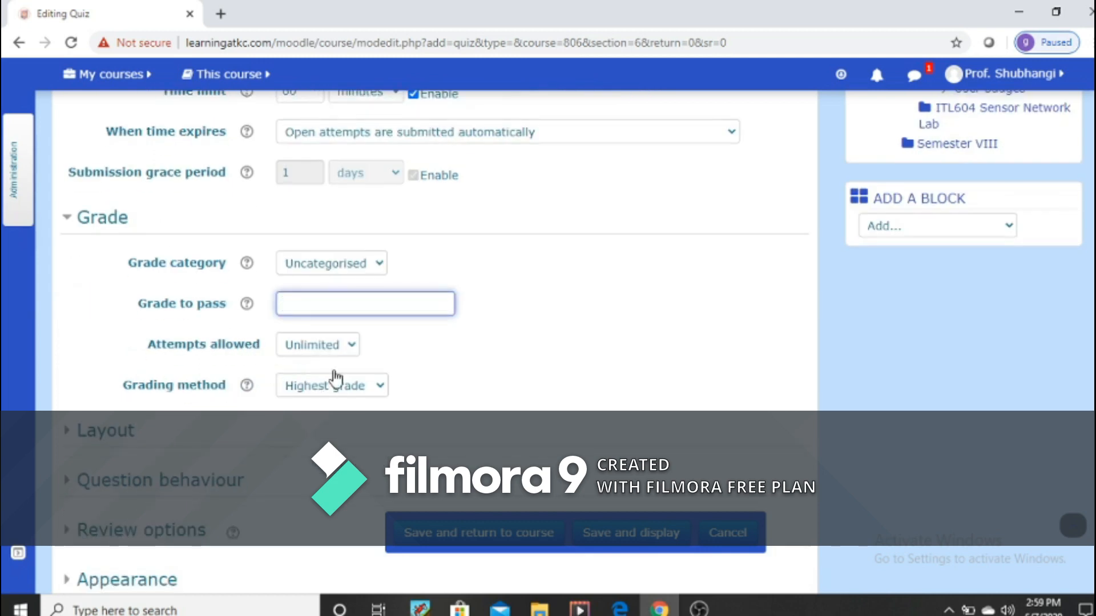
{"action": "left_click", "coordinate": [351, 347]}
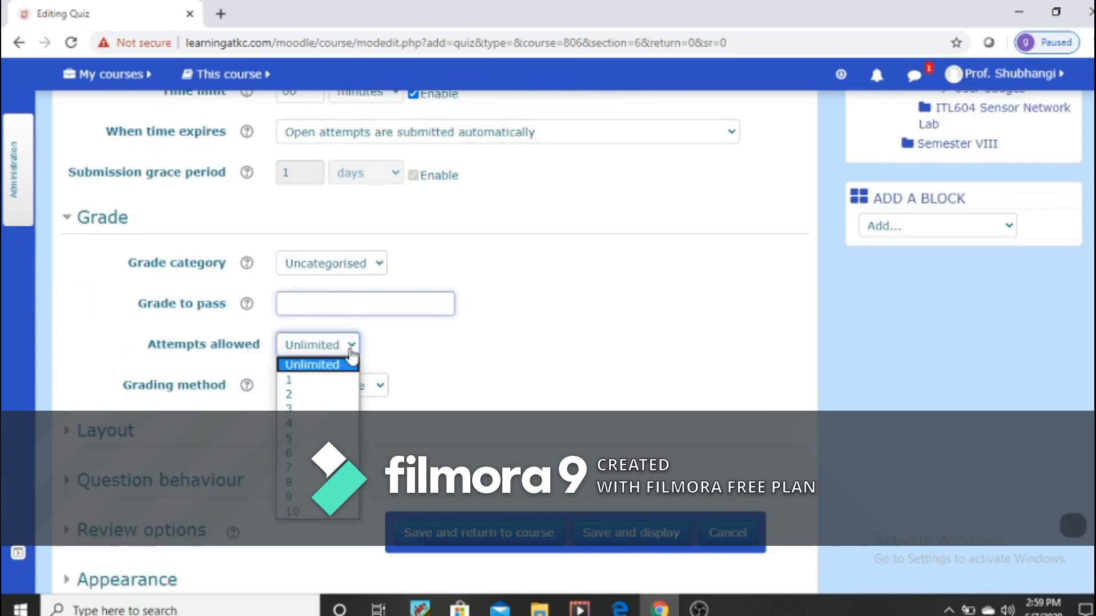
{"action": "left_click", "coordinate": [300, 381]}
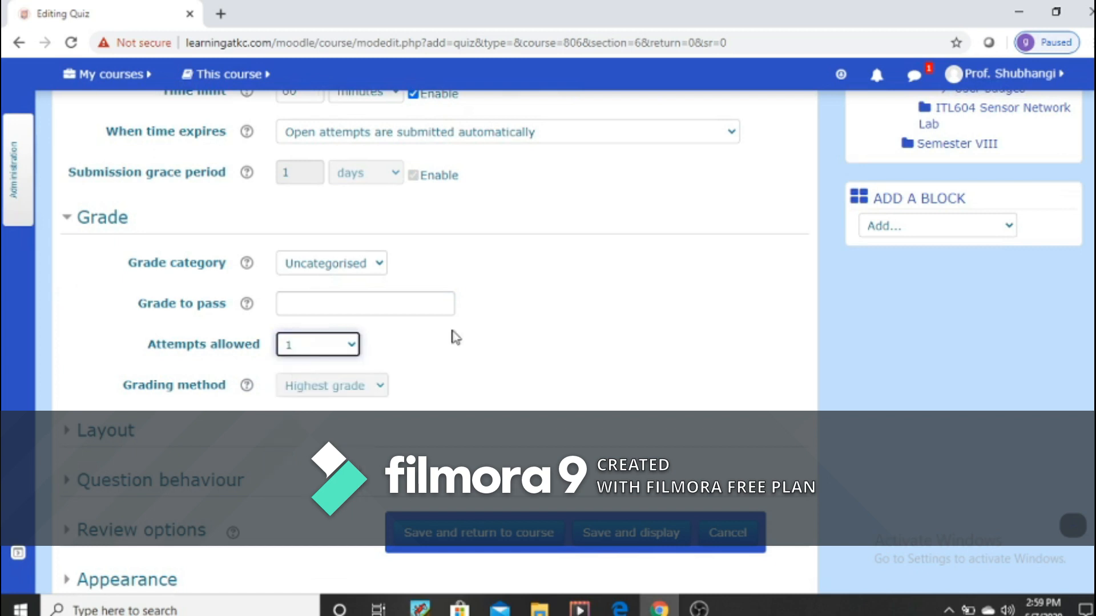
{"action": "left_click", "coordinate": [353, 346]}
{"action": "left_click", "coordinate": [301, 407]}
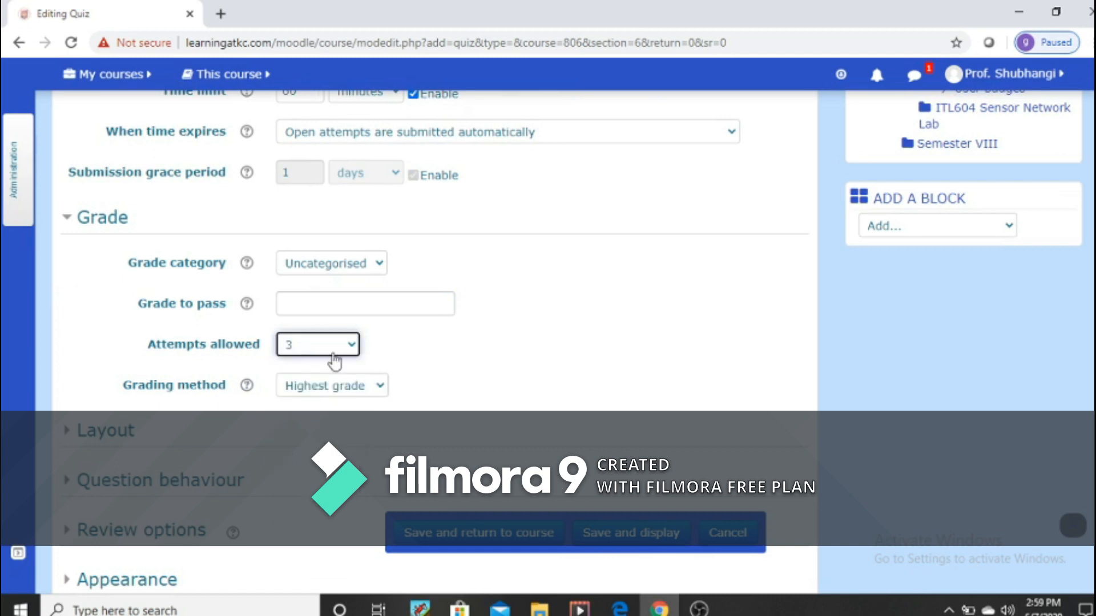
Step: Select Highest grade as the grading method and reduce the attempts allowed to 1
{"action": "left_click", "coordinate": [385, 388]}
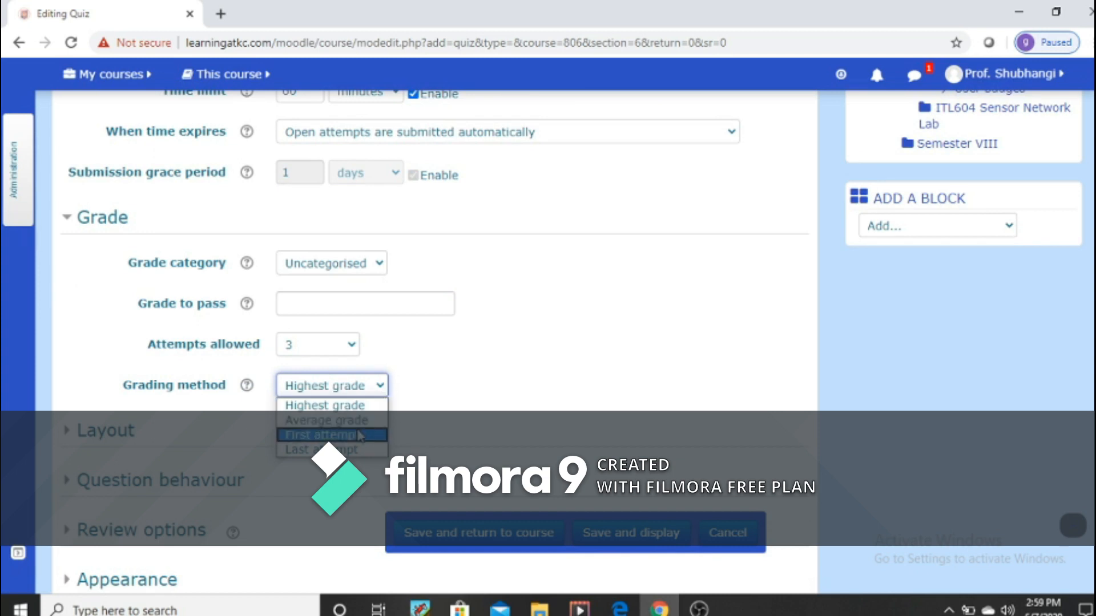
{"action": "left_click", "coordinate": [358, 406]}
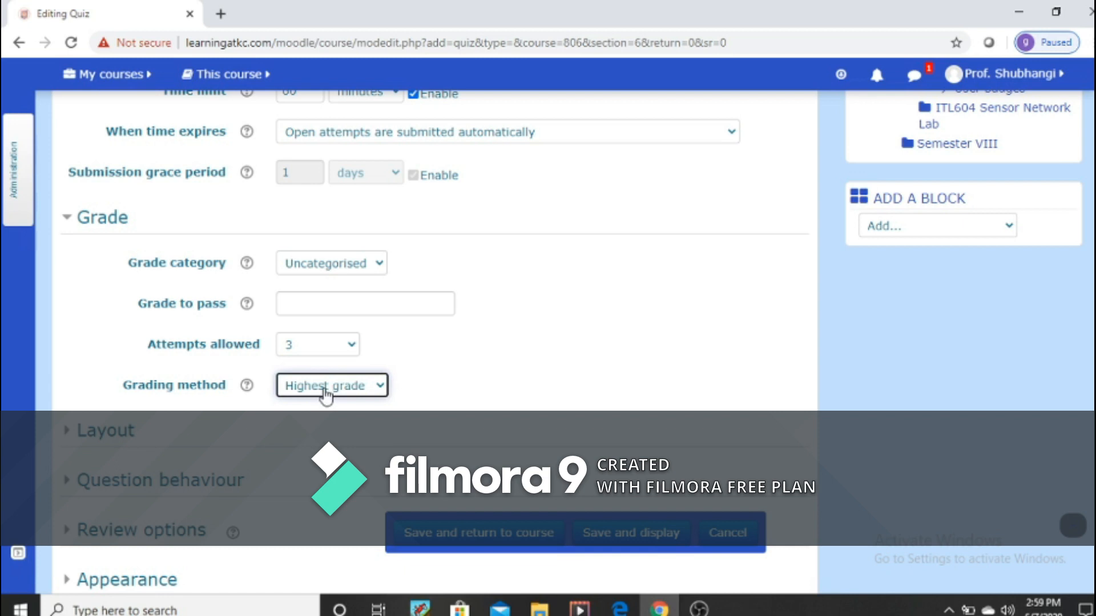
{"action": "left_click", "coordinate": [350, 346]}
{"action": "left_click", "coordinate": [320, 381]}
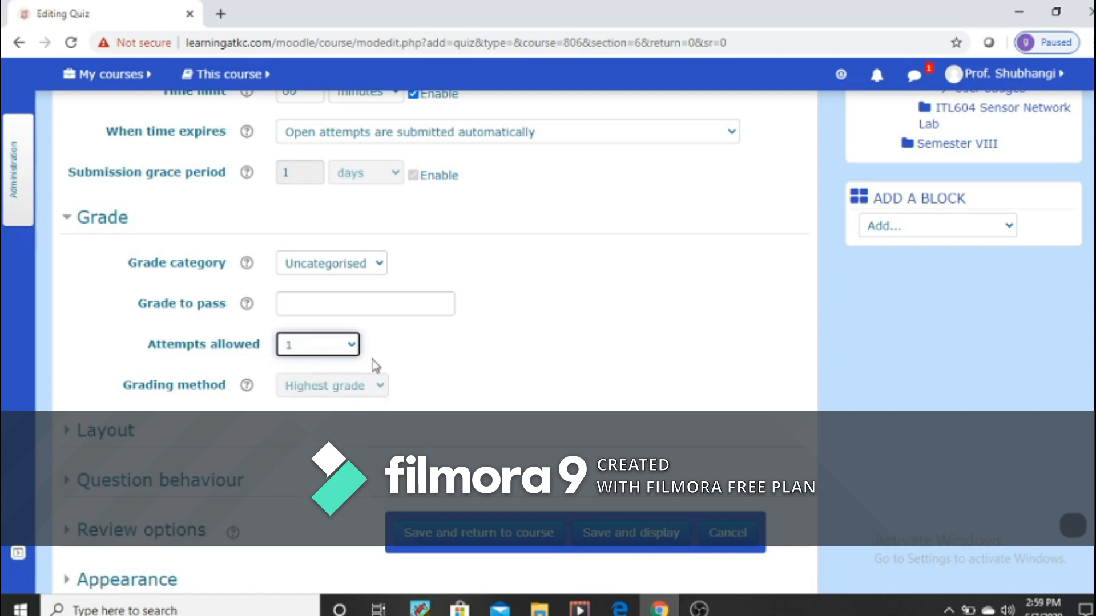
Step: Set the attempts allowed to 3 and the grading method to Average grade
{"action": "left_click", "coordinate": [353, 345]}
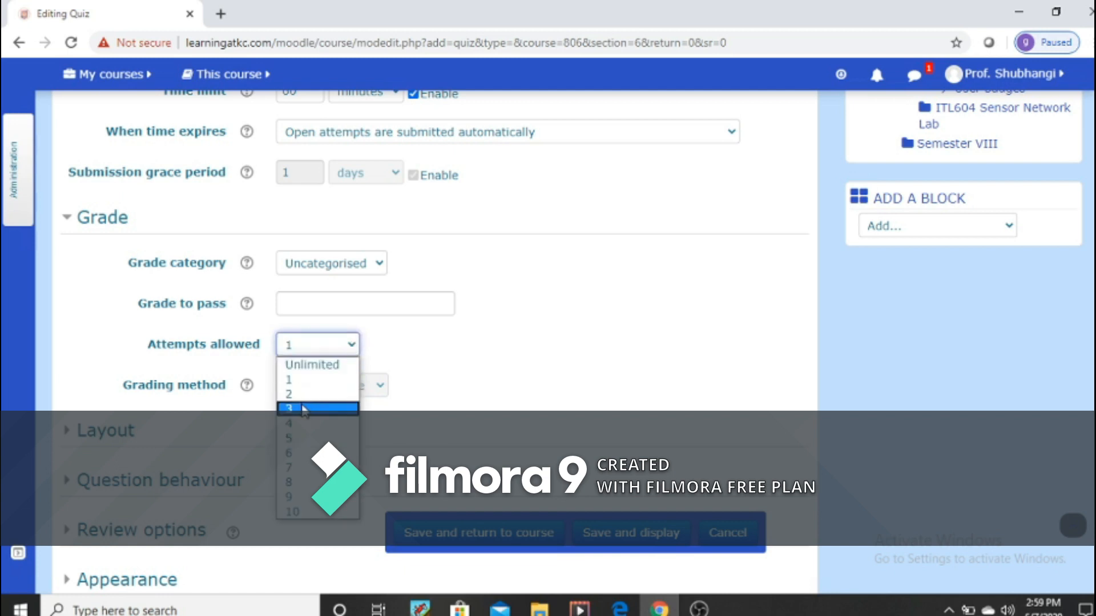
{"action": "left_click", "coordinate": [306, 408]}
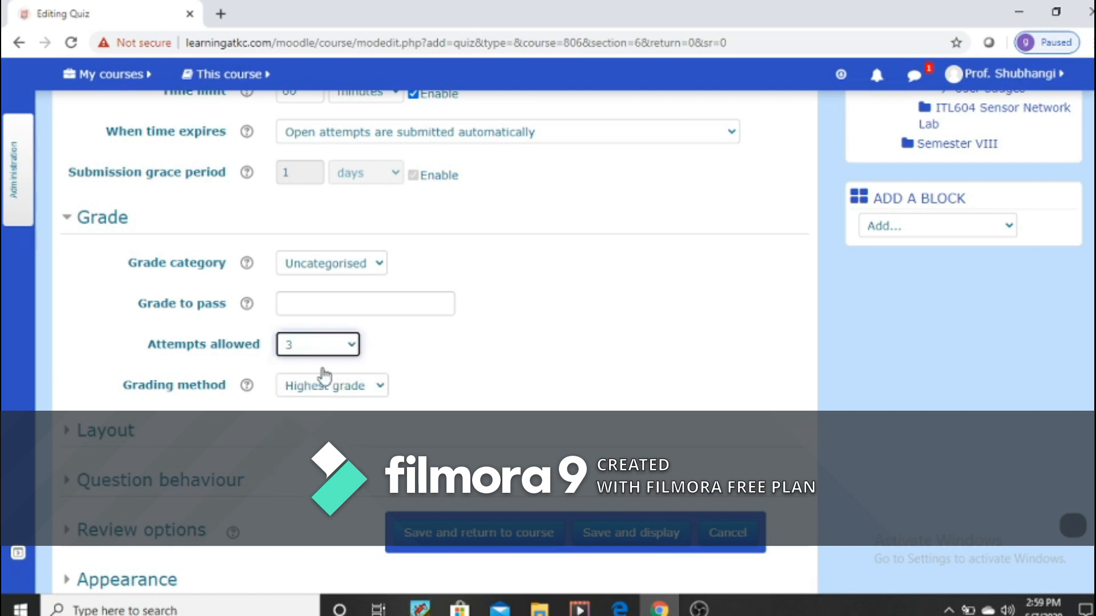
{"action": "left_click", "coordinate": [379, 393]}
{"action": "left_click", "coordinate": [376, 422]}
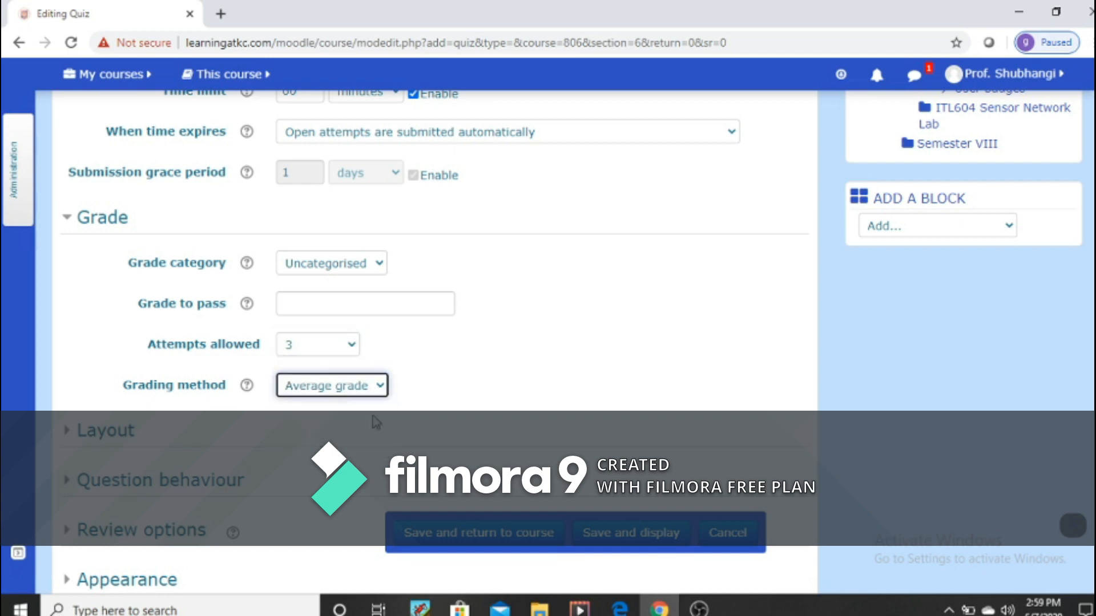
Step: In the quiz's layout settings, start a new page every 5 questions
{"action": "scroll", "coordinate": [380, 421], "scroll_direction": "down", "scroll_amount": 5}
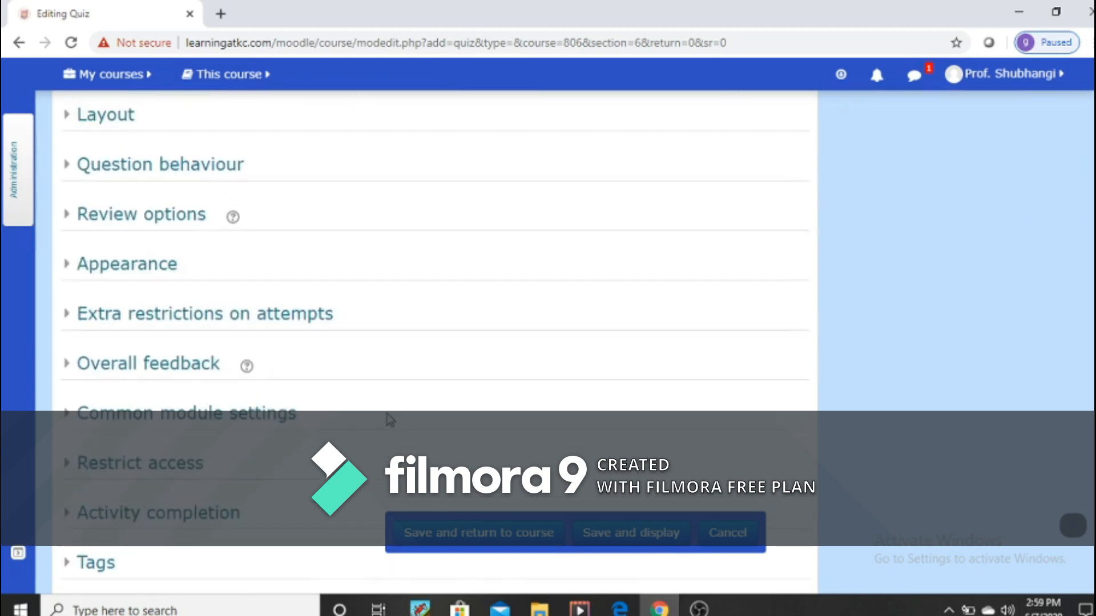
{"action": "scroll", "coordinate": [389, 419], "scroll_direction": "up", "scroll_amount": 1}
{"action": "left_click", "coordinate": [122, 192]}
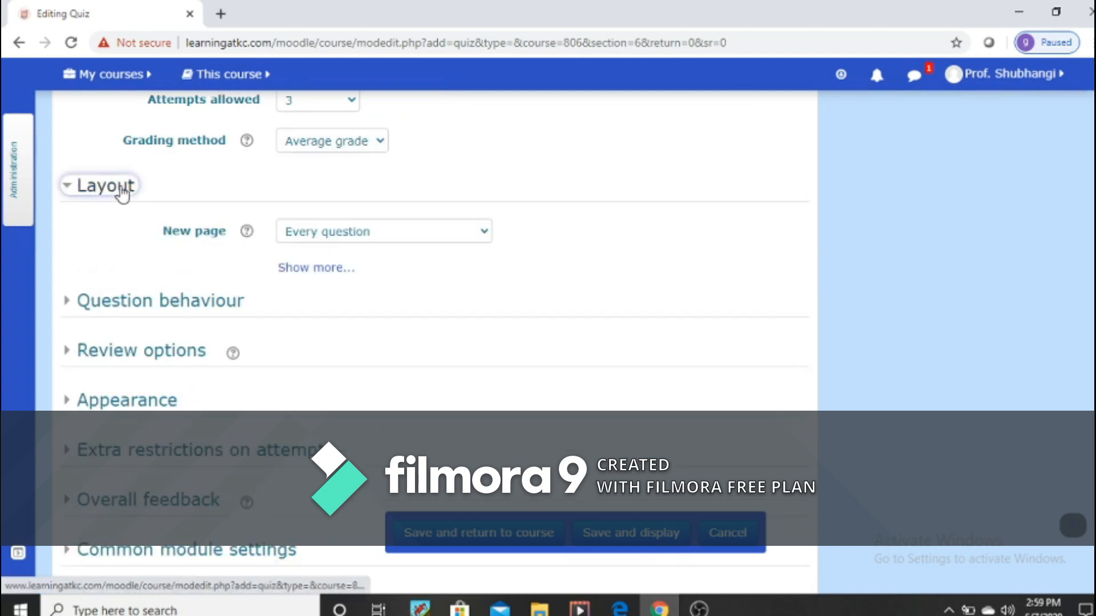
{"action": "left_click", "coordinate": [478, 245]}
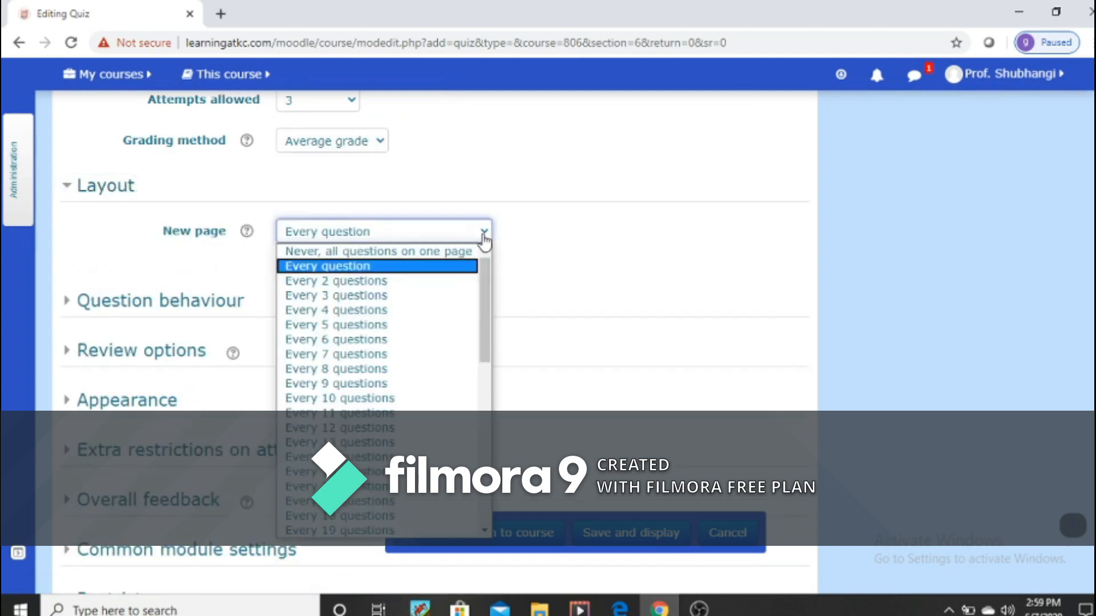
{"action": "left_click", "coordinate": [395, 311]}
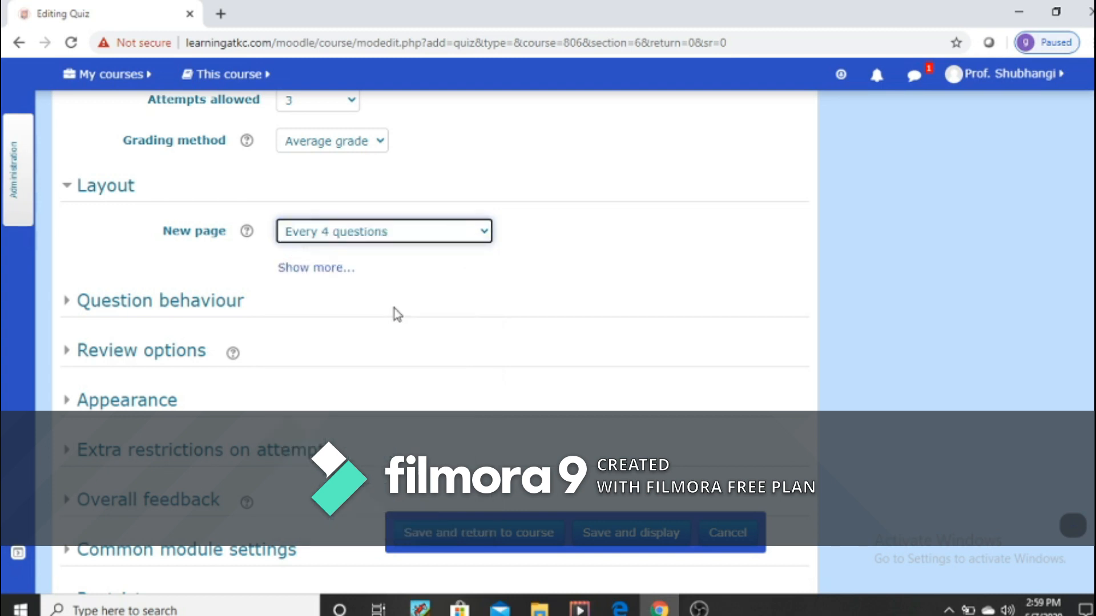
{"action": "left_click", "coordinate": [488, 244]}
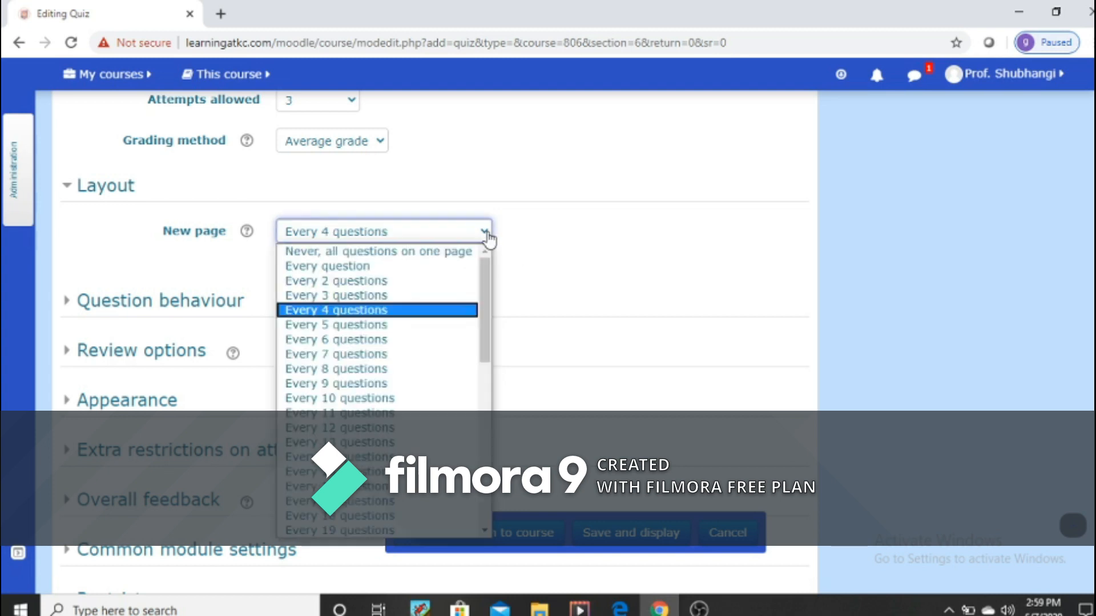
{"action": "left_click", "coordinate": [402, 326]}
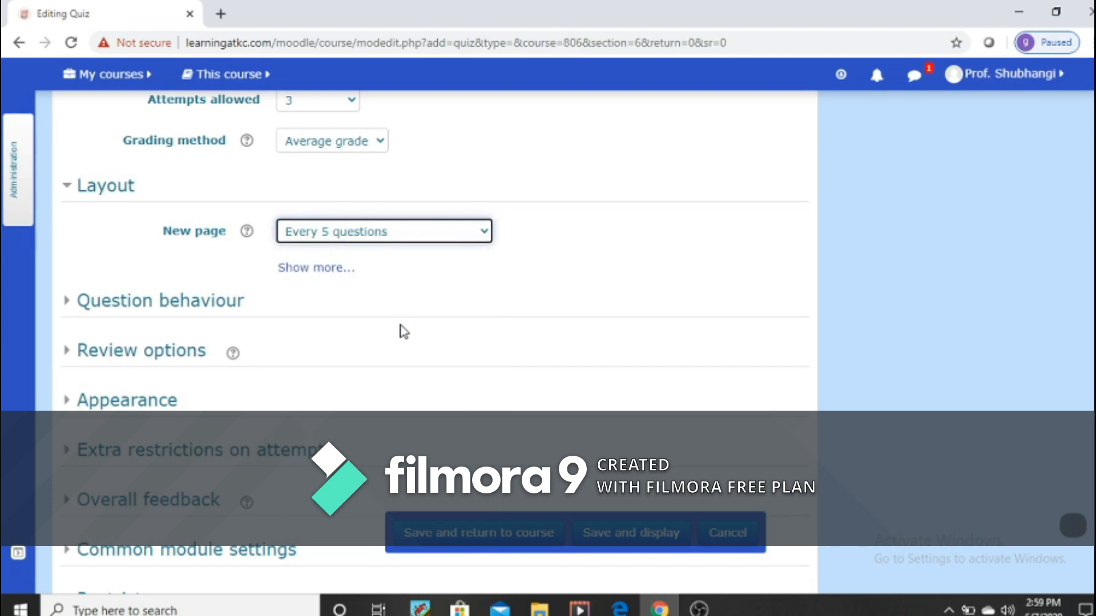
Step: In the question behaviour settings, keep shuffling within questions on Yes and set how questions behave to Deferred feedback
{"action": "left_click", "coordinate": [147, 307]}
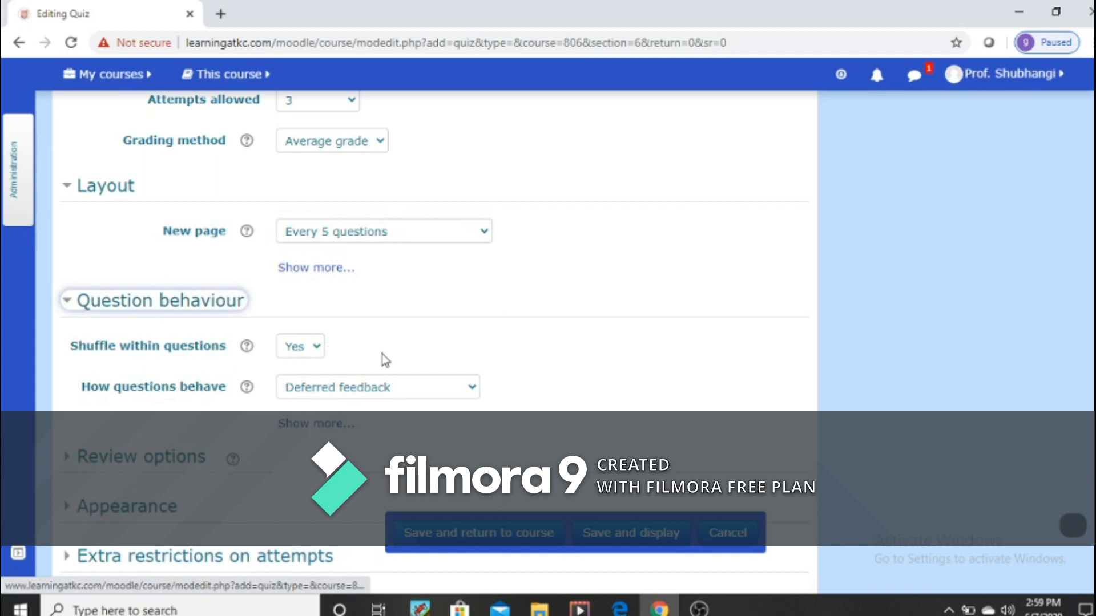
{"action": "left_click", "coordinate": [317, 349]}
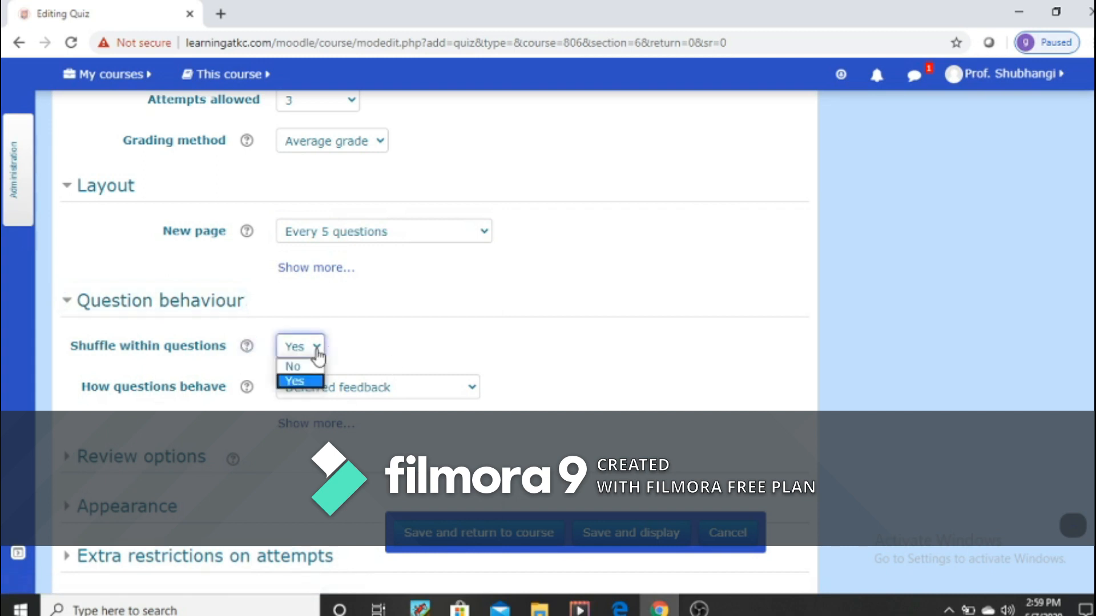
{"action": "left_click", "coordinate": [300, 380]}
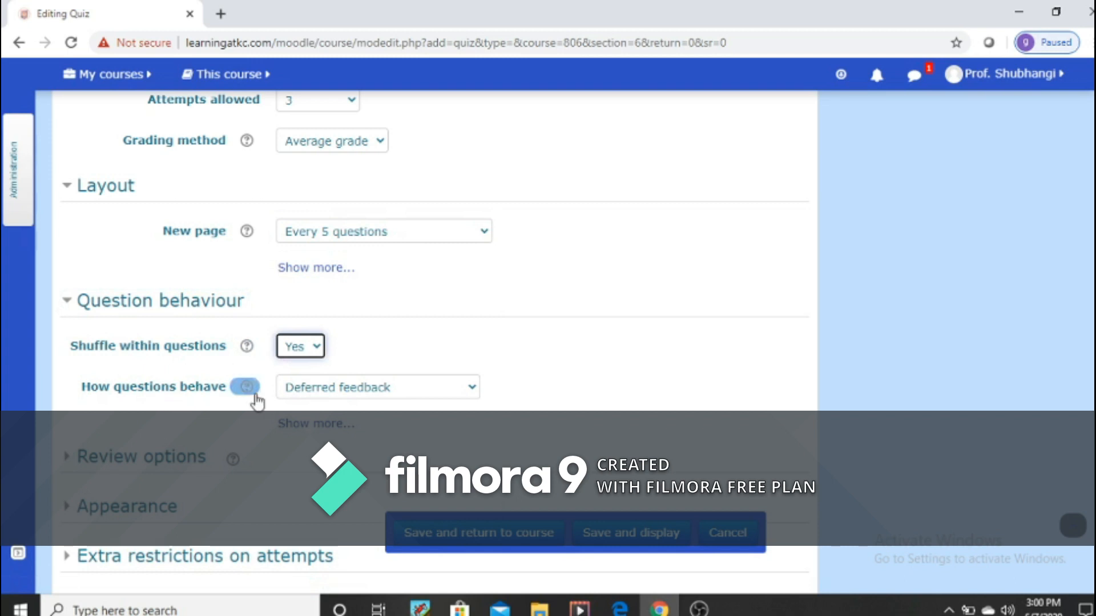
{"action": "left_click", "coordinate": [472, 390]}
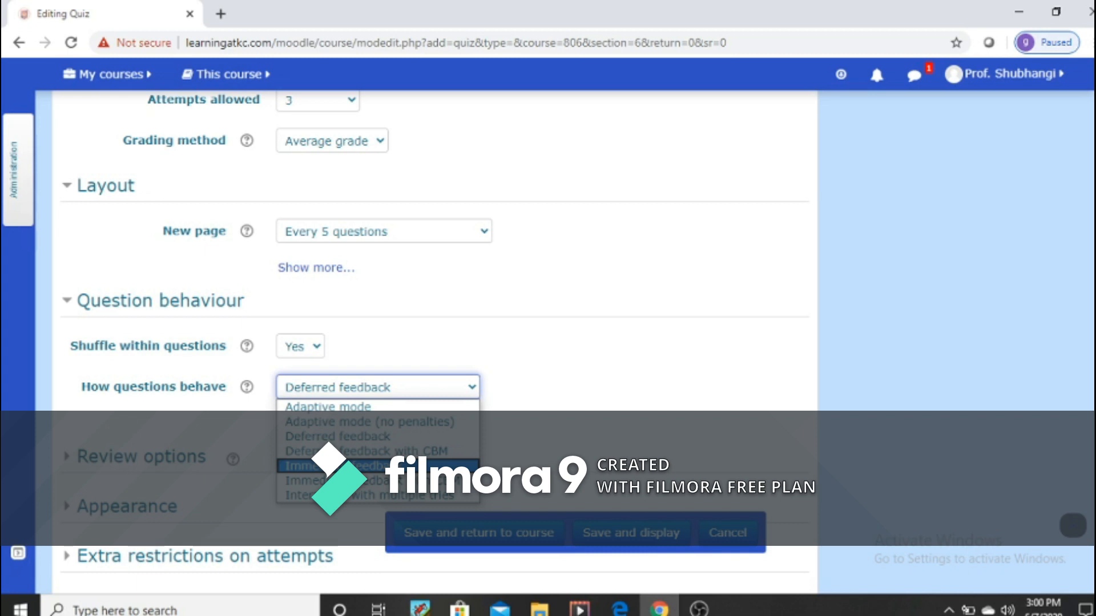
{"action": "left_click", "coordinate": [402, 439]}
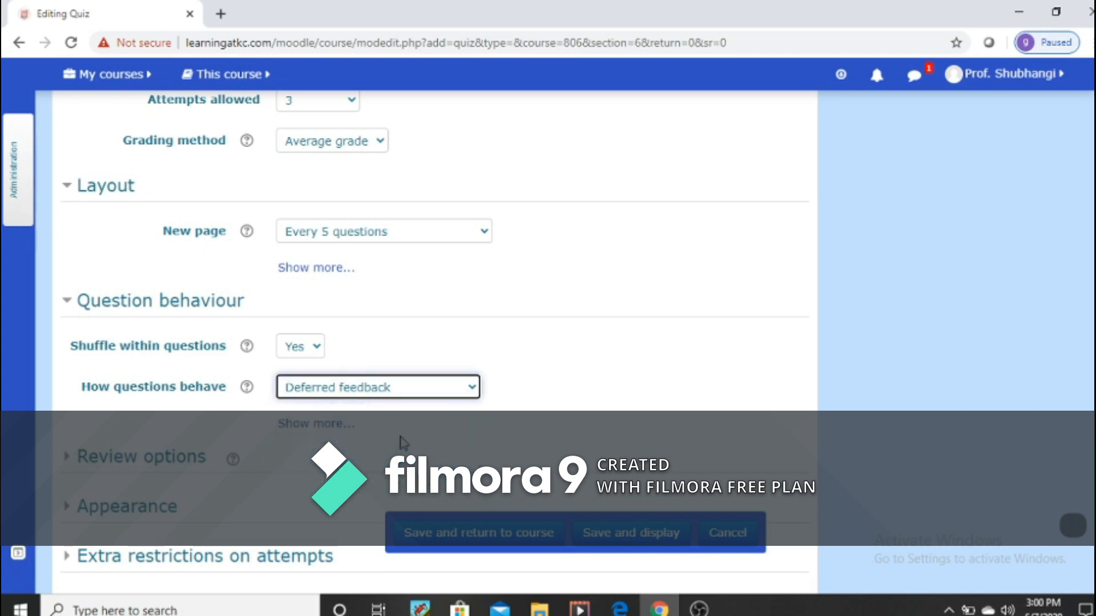
{"action": "left_click", "coordinate": [474, 388]}
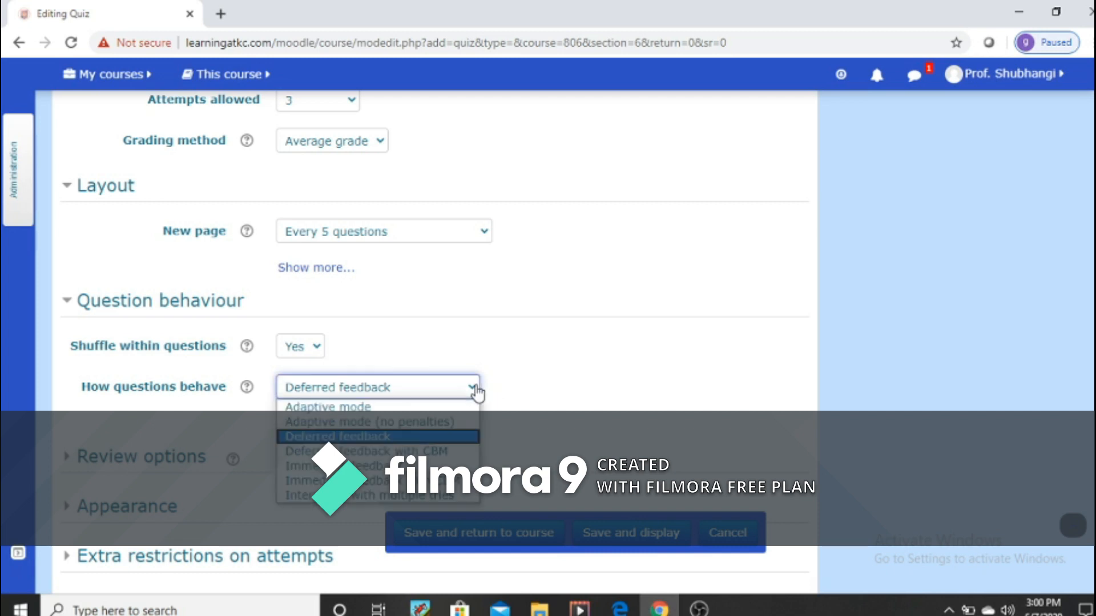
{"action": "left_click", "coordinate": [407, 437]}
Step: In the review options, disable the attempt, marks and overall feedback for the period immediately after the attempt
{"action": "scroll", "coordinate": [491, 430], "scroll_direction": "down", "scroll_amount": 3}
{"action": "scroll", "coordinate": [490, 429], "scroll_direction": "down", "scroll_amount": 4}
{"action": "scroll", "coordinate": [245, 331], "scroll_direction": "up", "scroll_amount": 3}
{"action": "scroll", "coordinate": [217, 302], "scroll_direction": "up", "scroll_amount": 2}
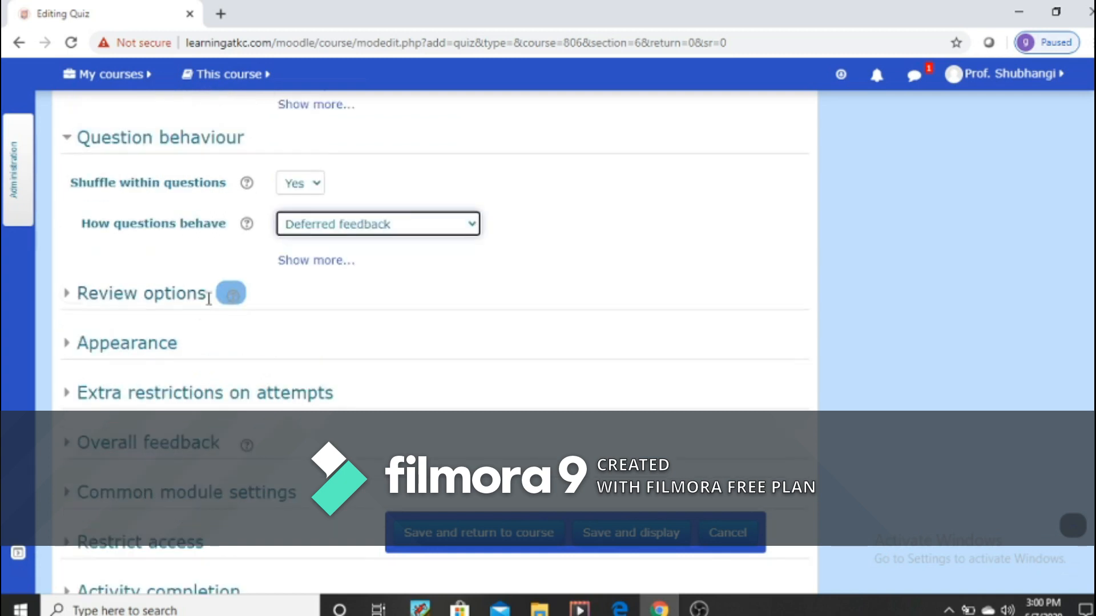
{"action": "left_click", "coordinate": [173, 304]}
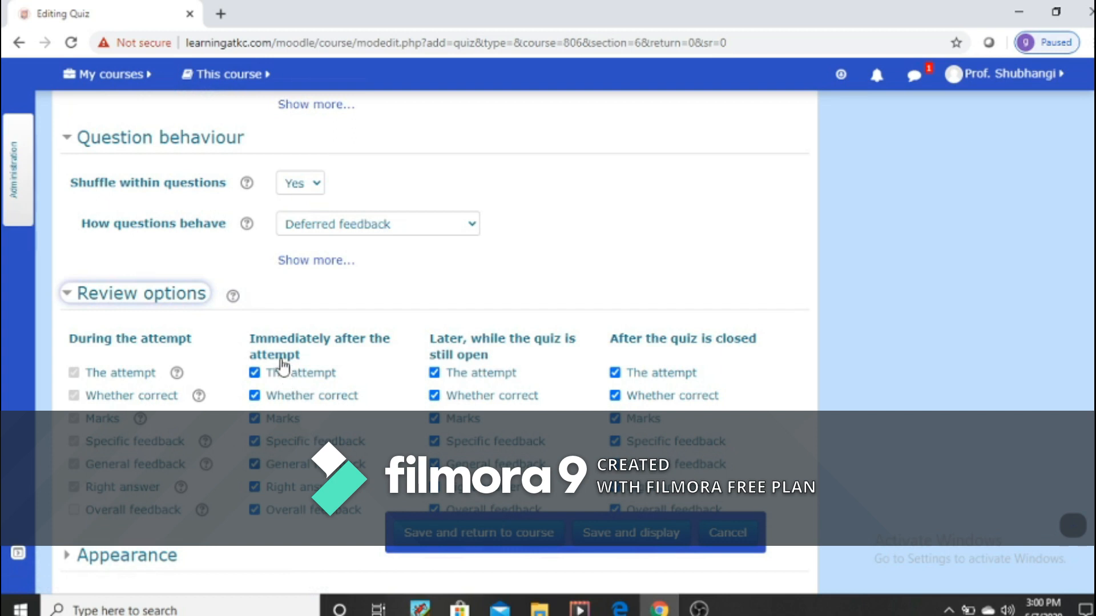
{"action": "left_click", "coordinate": [304, 376]}
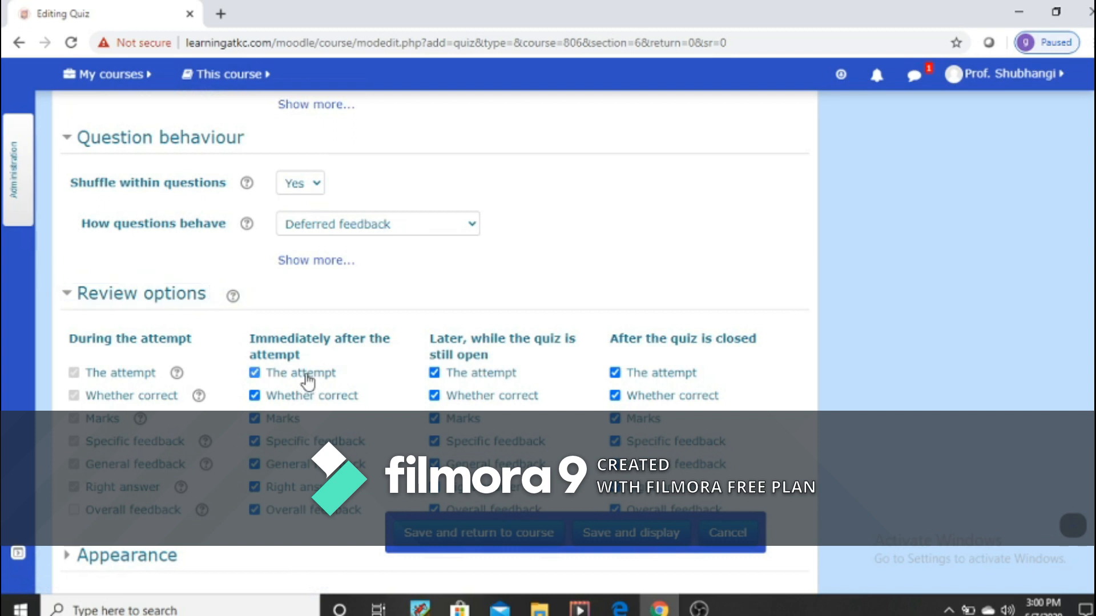
{"action": "left_click", "coordinate": [255, 418]}
{"action": "left_click", "coordinate": [255, 510]}
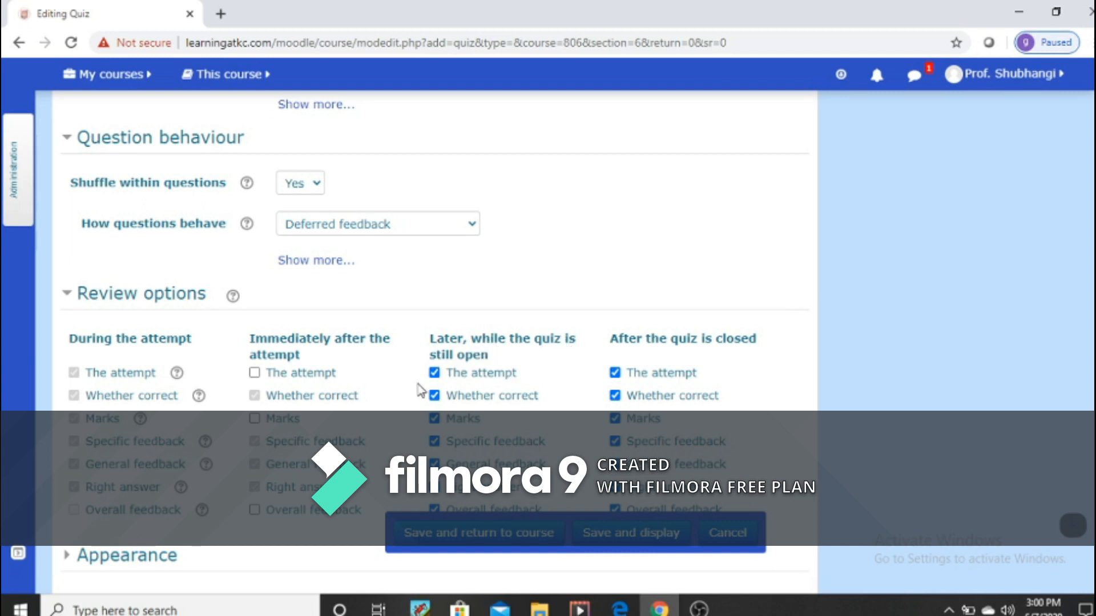
Step: Disable the attempt, marks and overall feedback for the review period later, while the quiz is still open
{"action": "left_click", "coordinate": [435, 373]}
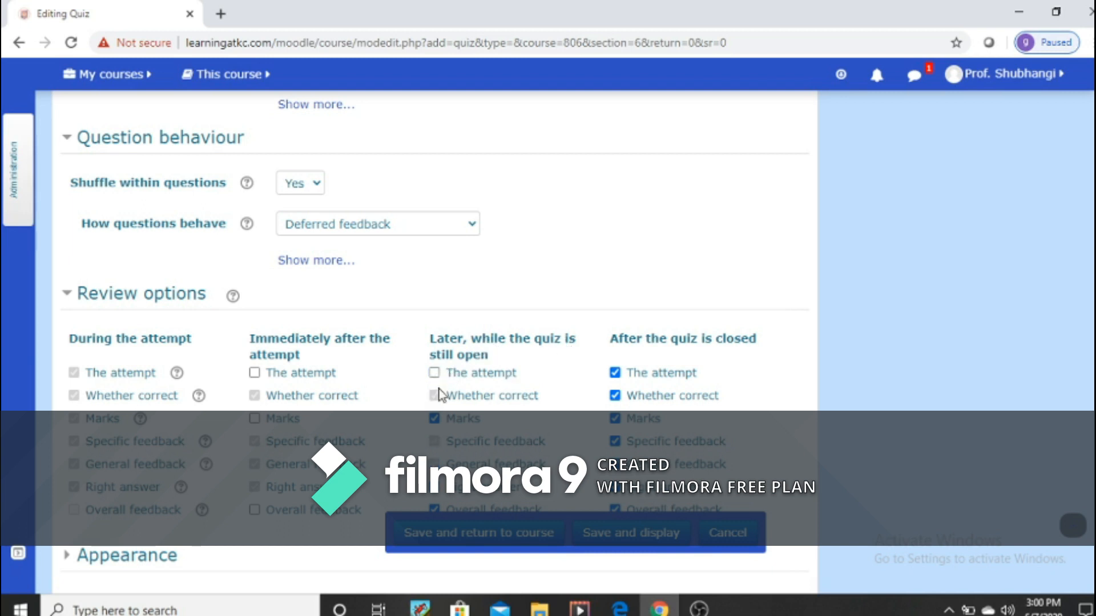
{"action": "left_click", "coordinate": [434, 419]}
{"action": "left_click", "coordinate": [434, 509]}
{"action": "scroll", "coordinate": [533, 434], "scroll_direction": "down", "scroll_amount": 3}
{"action": "scroll", "coordinate": [533, 432], "scroll_direction": "up", "scroll_amount": 1}
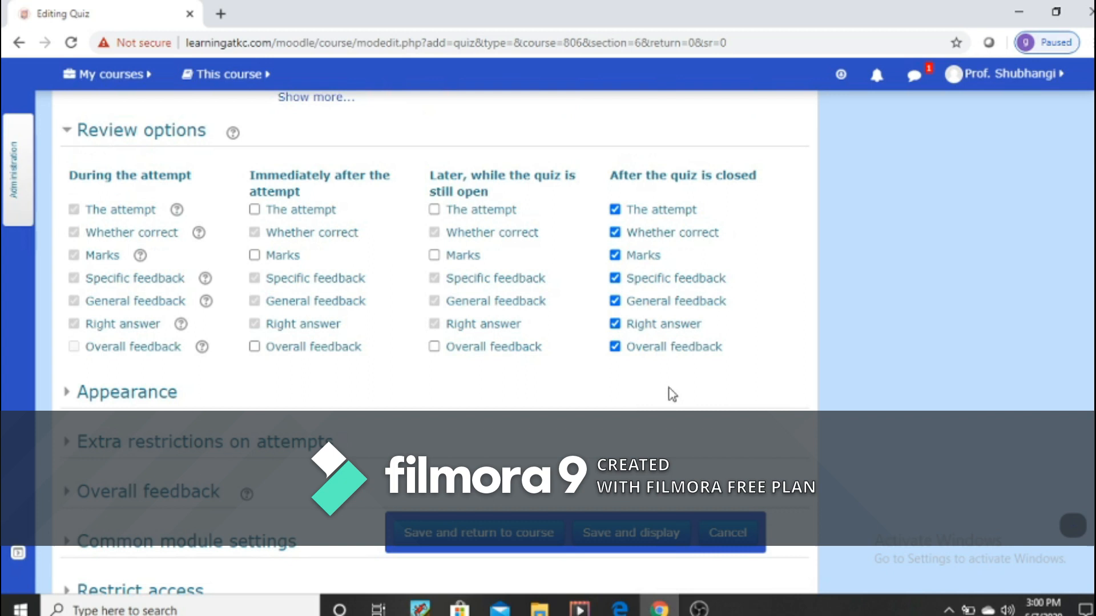
Step: In the appearance settings, choose 2 decimal places for grades
{"action": "scroll", "coordinate": [672, 394], "scroll_direction": "down", "scroll_amount": 3}
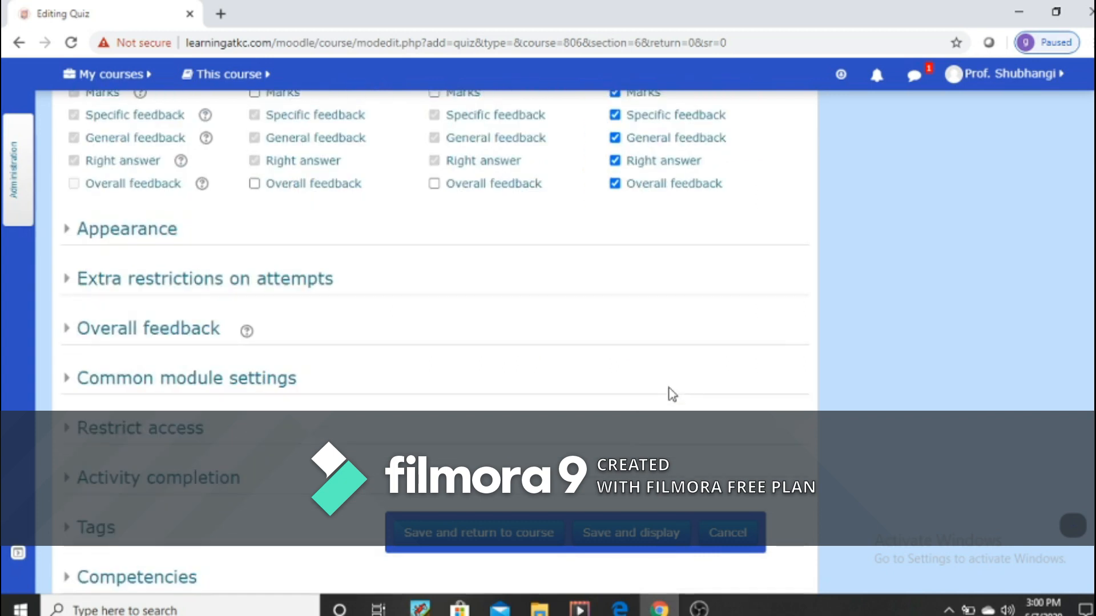
{"action": "scroll", "coordinate": [671, 394], "scroll_direction": "up", "scroll_amount": 3}
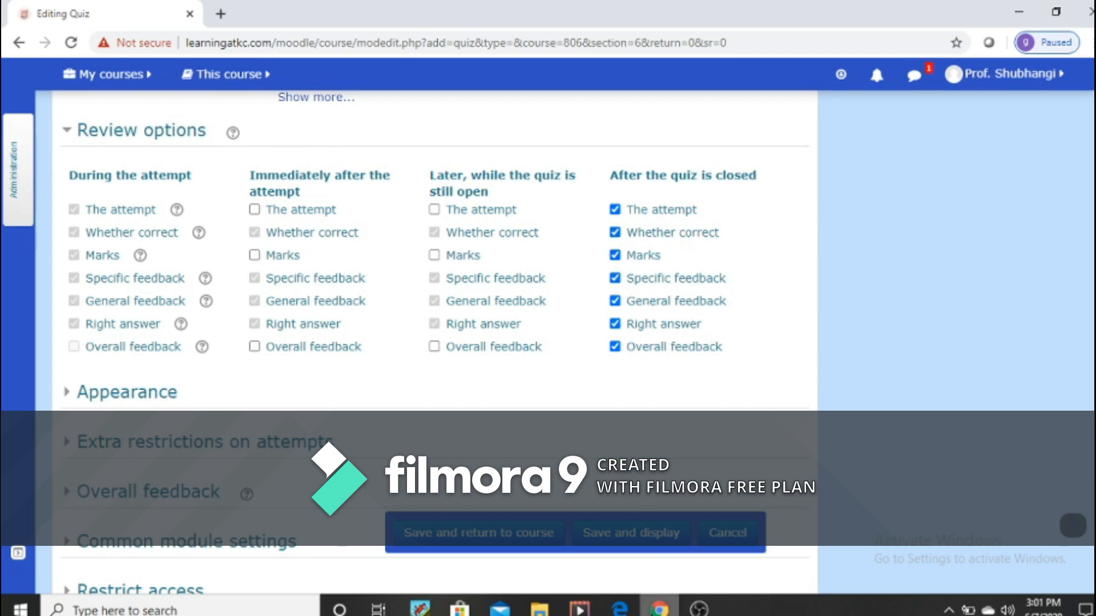
{"action": "scroll", "coordinate": [644, 415], "scroll_direction": "down", "scroll_amount": 3}
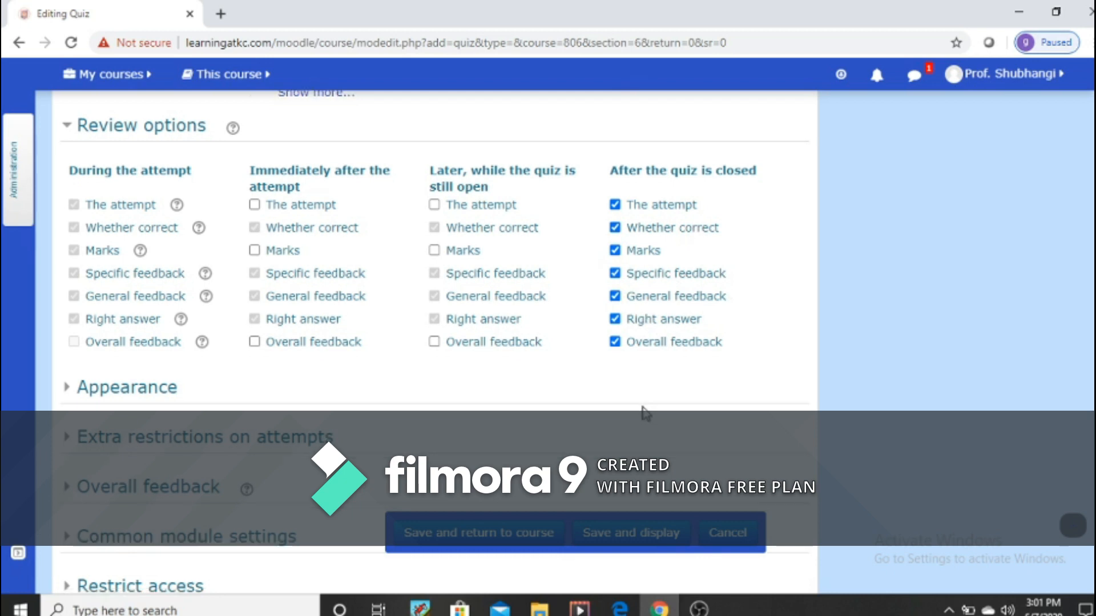
{"action": "left_click", "coordinate": [141, 243]}
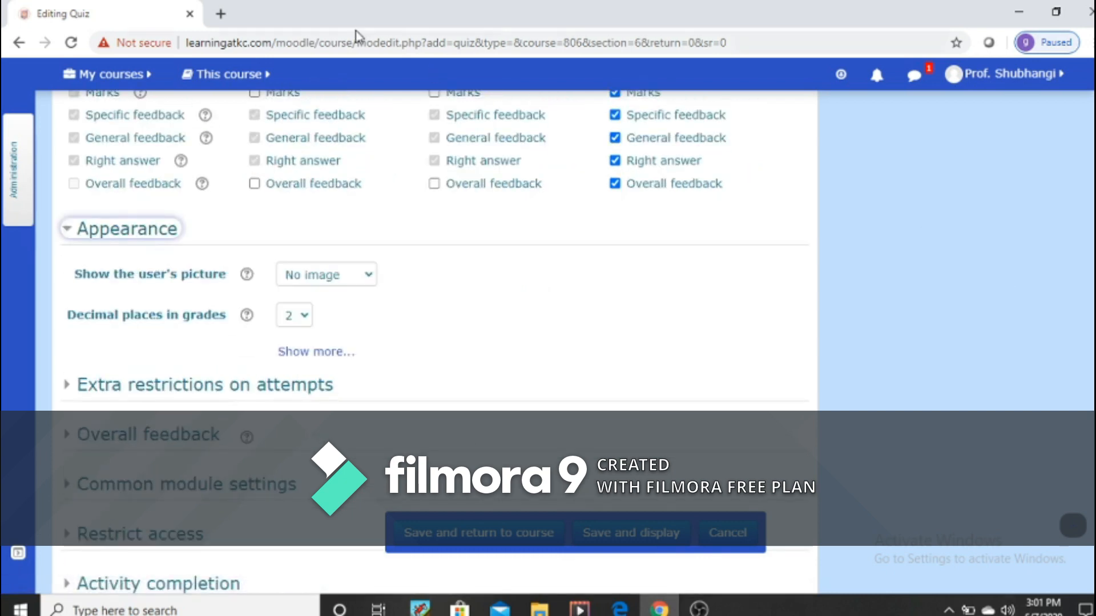
{"action": "left_click", "coordinate": [305, 317]}
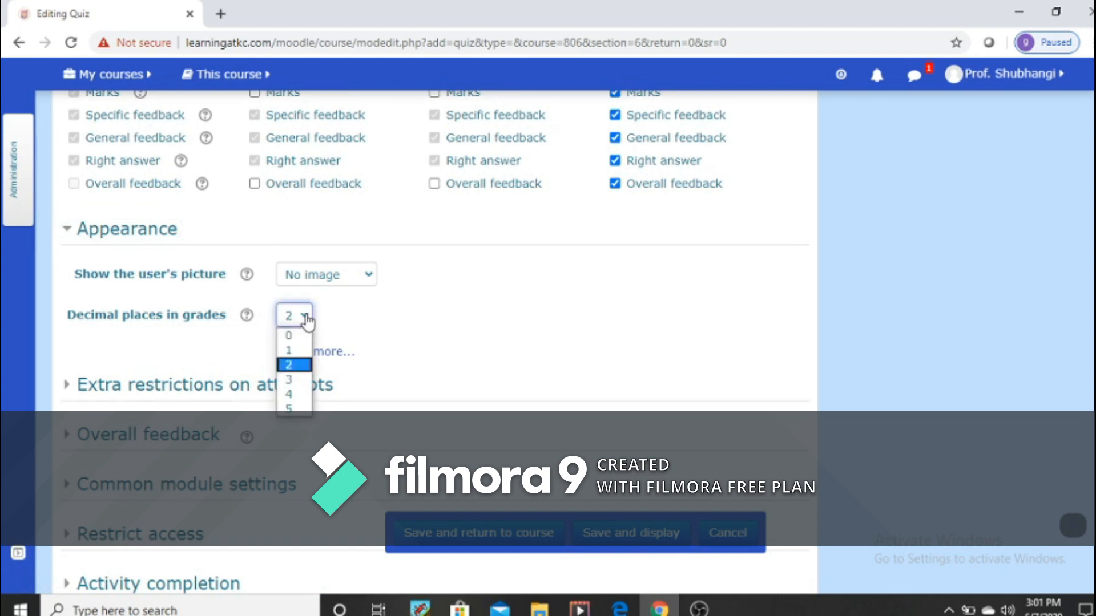
{"action": "left_click", "coordinate": [297, 370]}
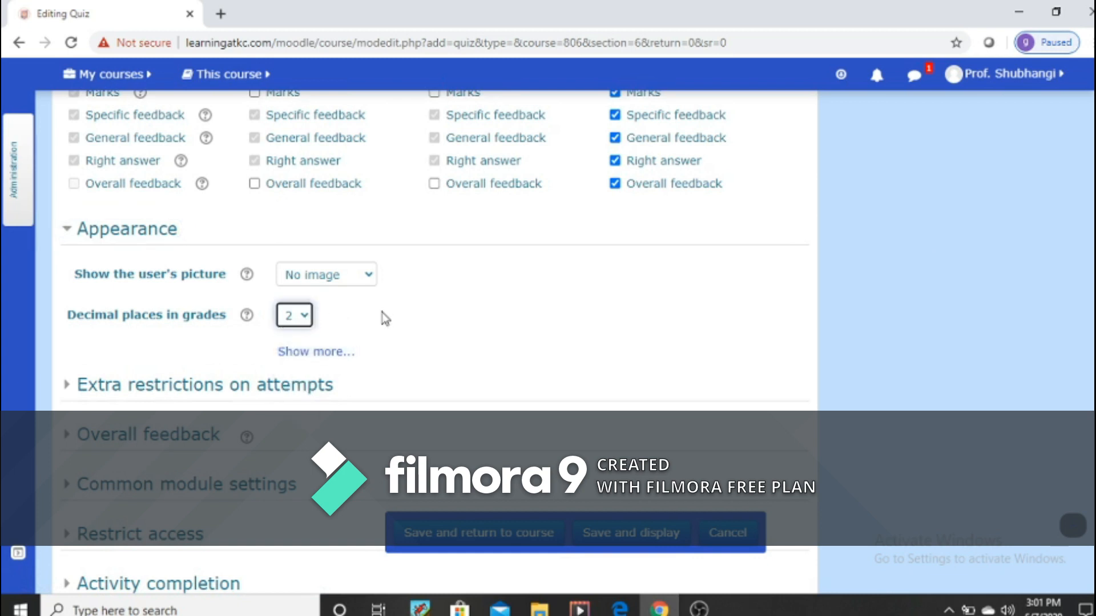
Step: In the extra restrictions on attempts, enter the required quiz password, then reveal it for checking and mask it again
{"action": "scroll", "coordinate": [384, 317], "scroll_direction": "down", "scroll_amount": 1}
{"action": "scroll", "coordinate": [382, 314], "scroll_direction": "down", "scroll_amount": 1}
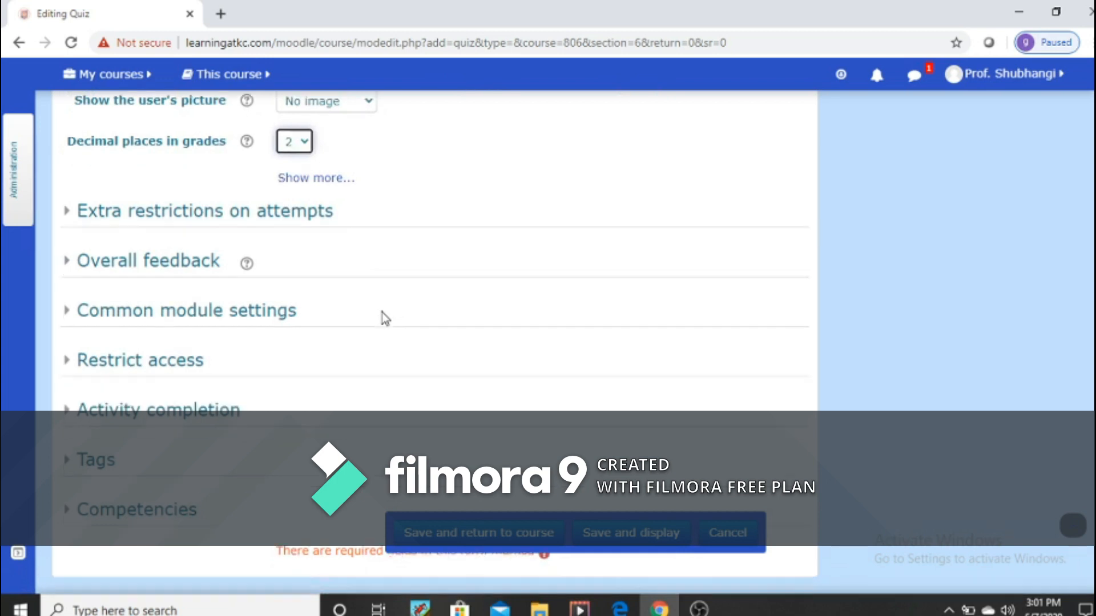
{"action": "scroll", "coordinate": [381, 314], "scroll_direction": "down", "scroll_amount": 1}
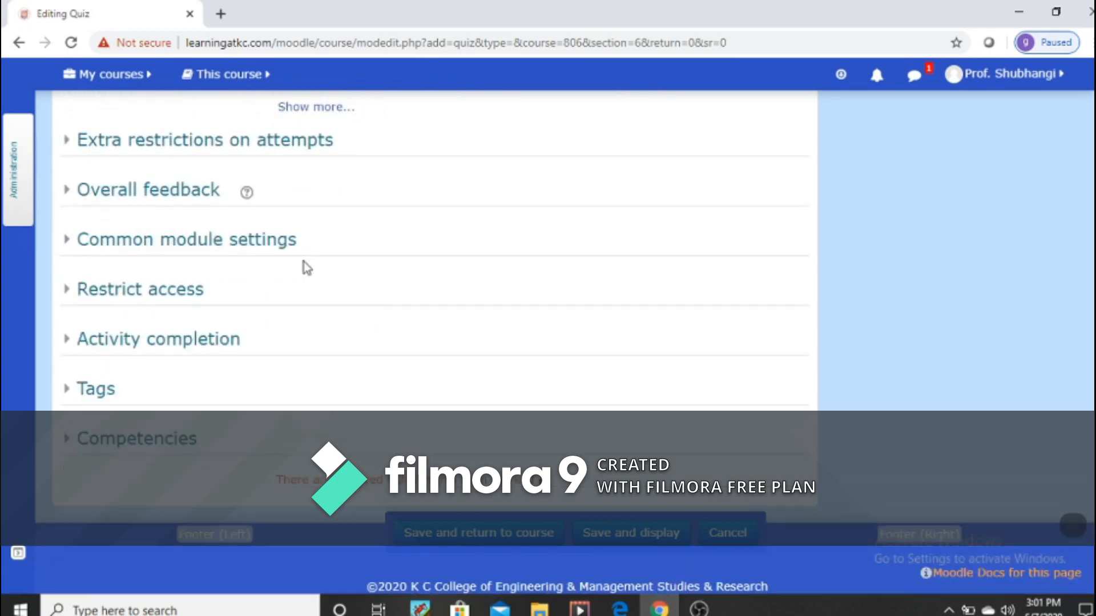
{"action": "left_click", "coordinate": [170, 145]}
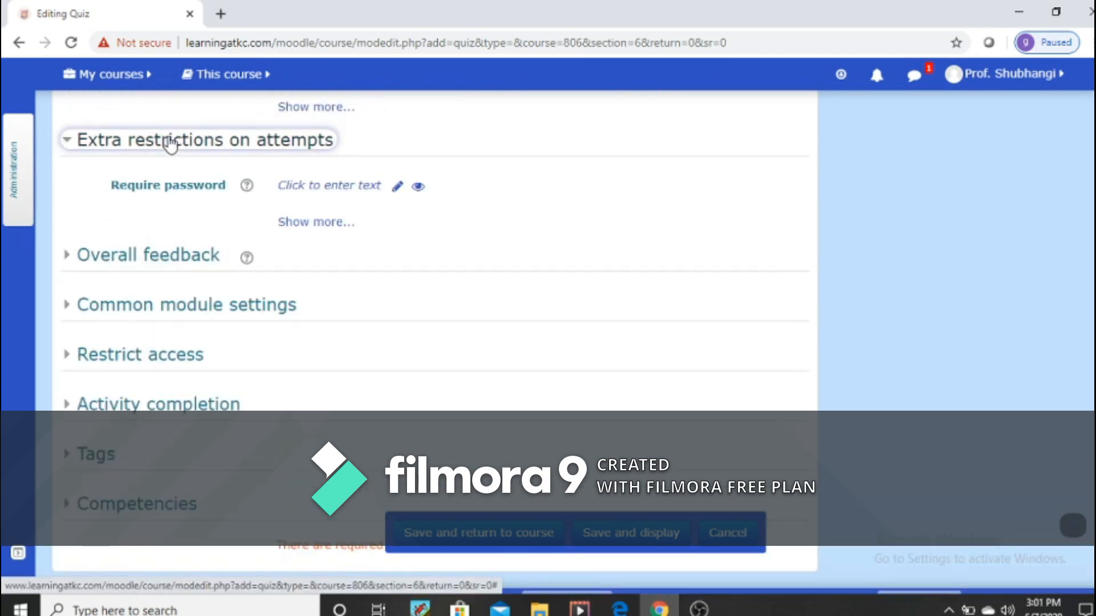
{"action": "left_click", "coordinate": [397, 186]}
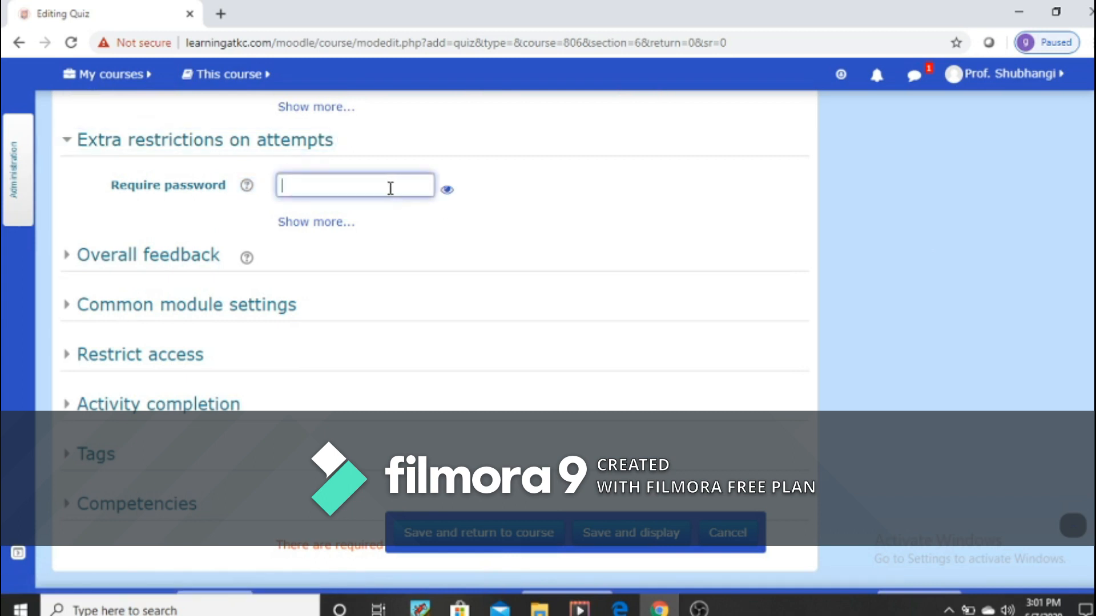
{"action": "type", "text": "1234"}
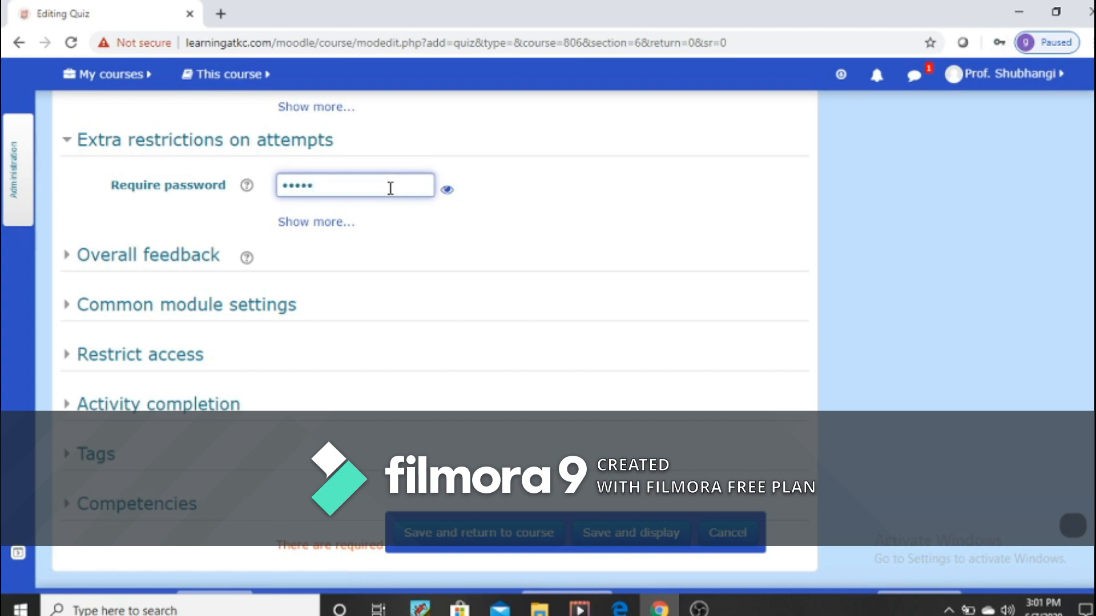
{"action": "left_click", "coordinate": [447, 190]}
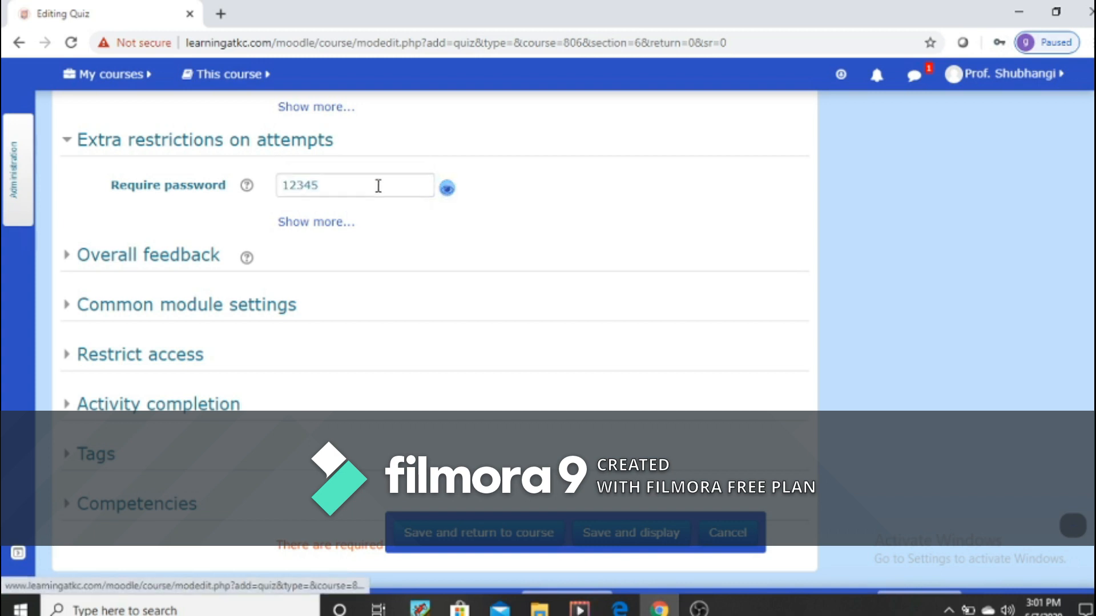
{"action": "left_click", "coordinate": [447, 189]}
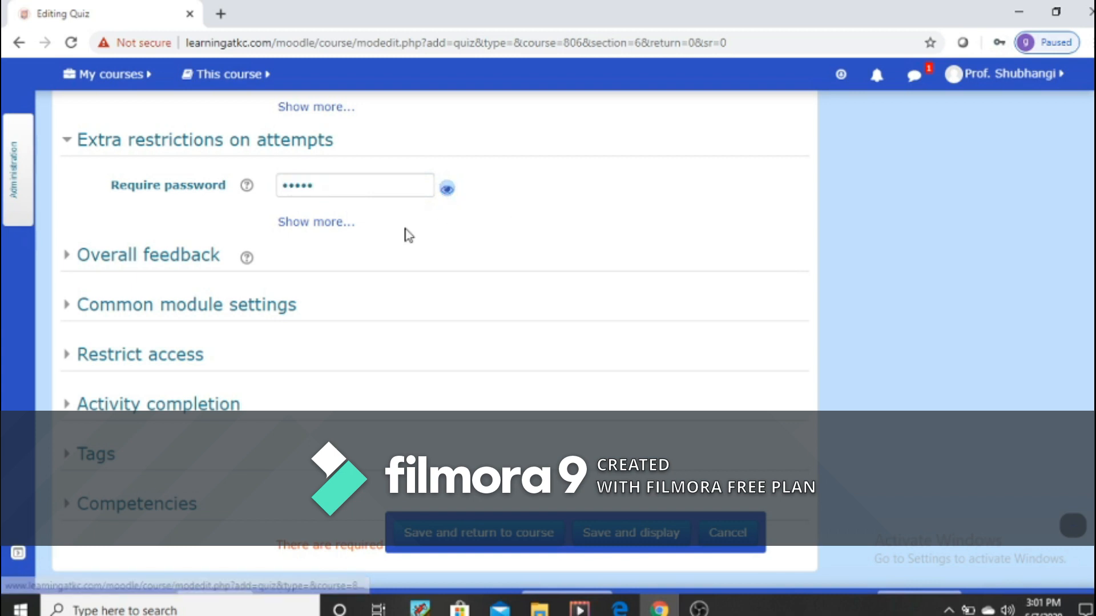
Step: Expand the overall feedback settings and look over the paragraph styles and feedback box for the 100% grade boundary
{"action": "scroll", "coordinate": [593, 329], "scroll_direction": "down", "scroll_amount": 1}
{"action": "left_click", "coordinate": [120, 184]}
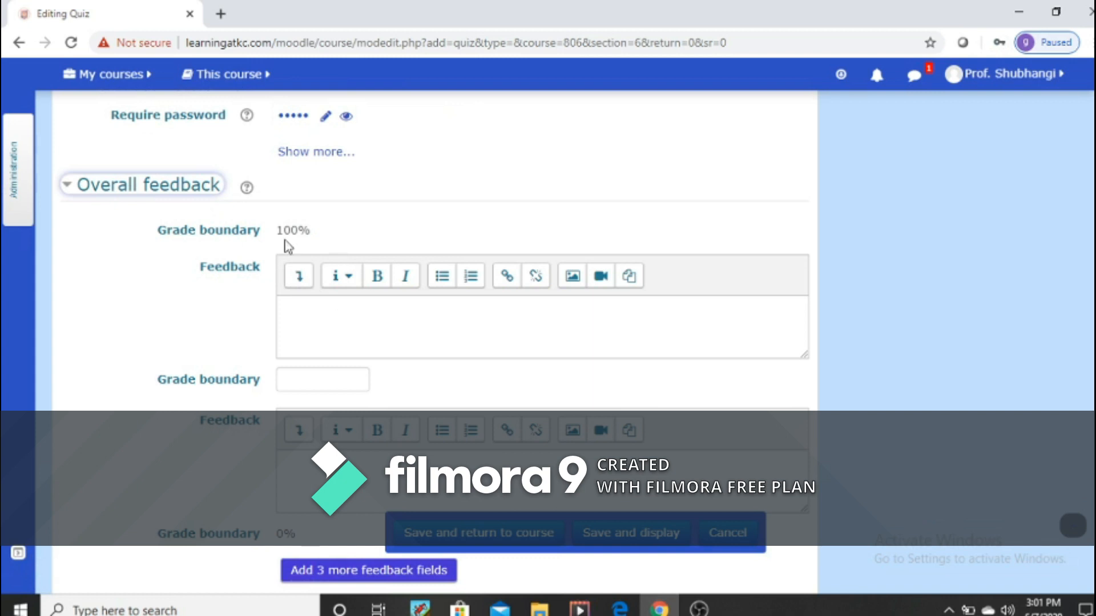
{"action": "left_click", "coordinate": [342, 284]}
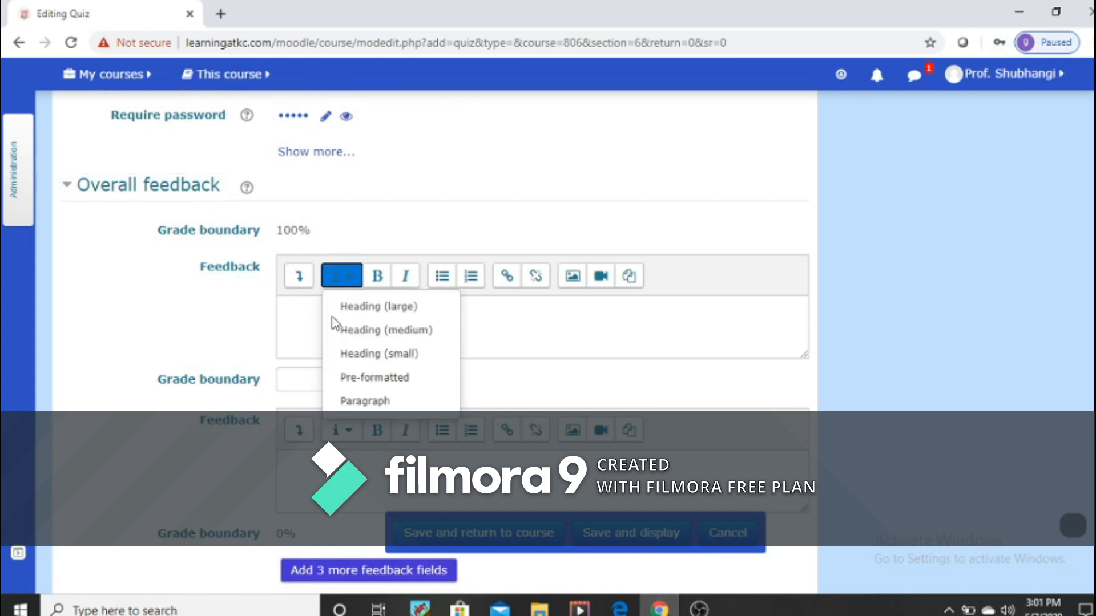
{"action": "key", "text": "Escape"}
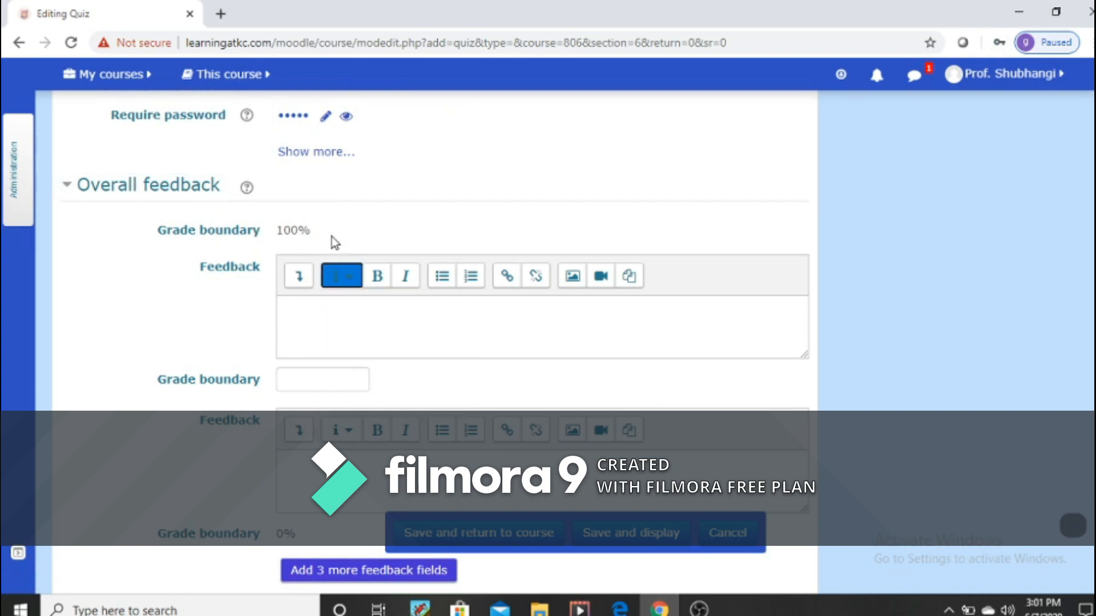
{"action": "left_click", "coordinate": [333, 332]}
Step: In the common module settings, set the quiz's availability to Show on course page
{"action": "scroll", "coordinate": [333, 332], "scroll_direction": "down", "scroll_amount": 3}
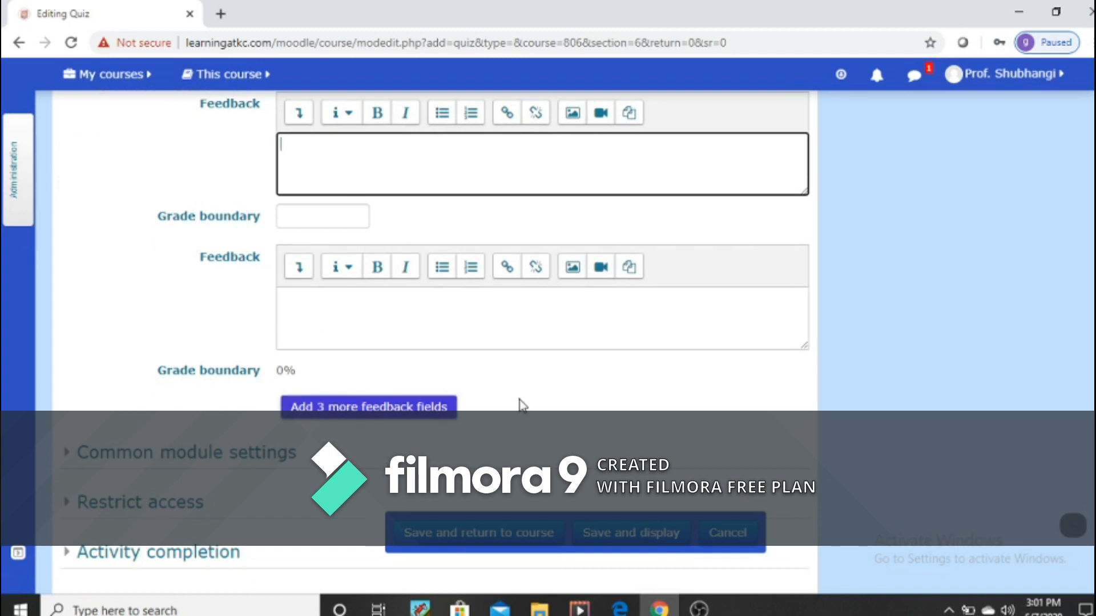
{"action": "left_click", "coordinate": [118, 454]}
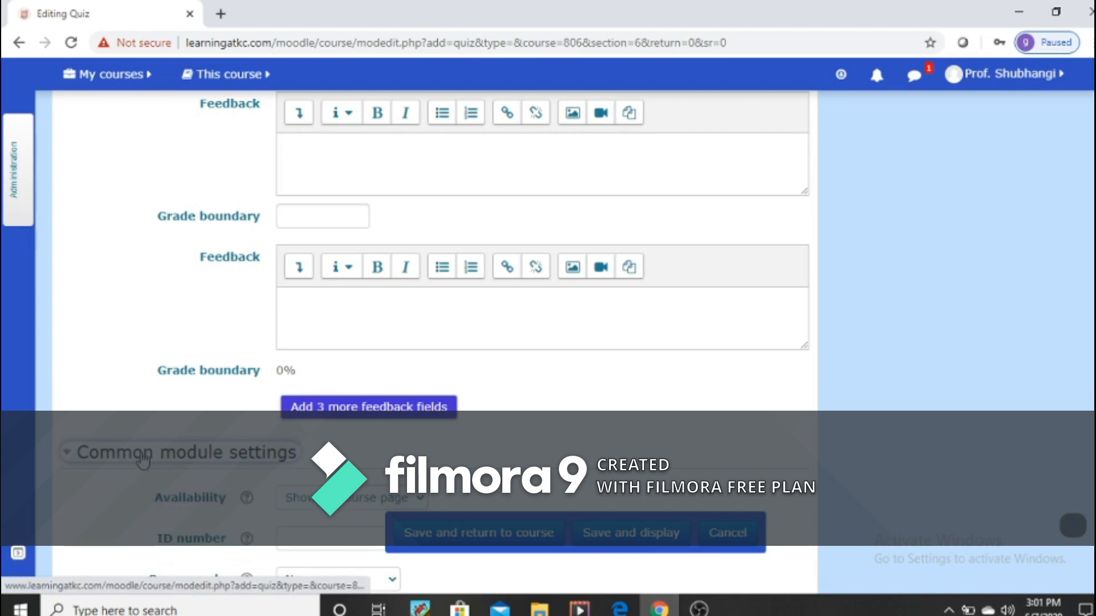
{"action": "scroll", "coordinate": [470, 441], "scroll_direction": "down", "scroll_amount": 3}
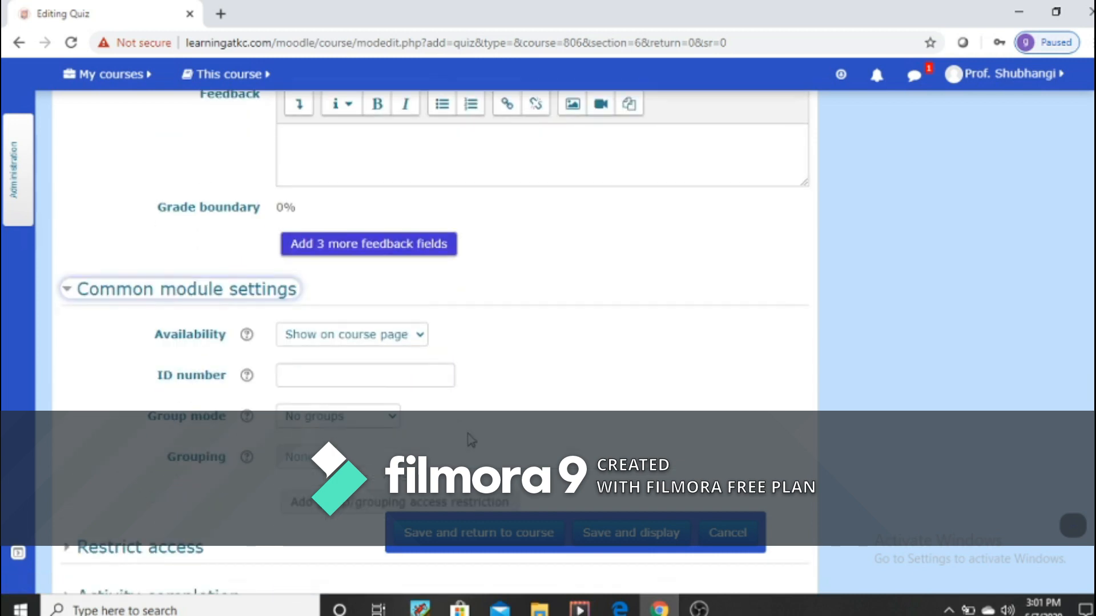
{"action": "left_click", "coordinate": [415, 339]}
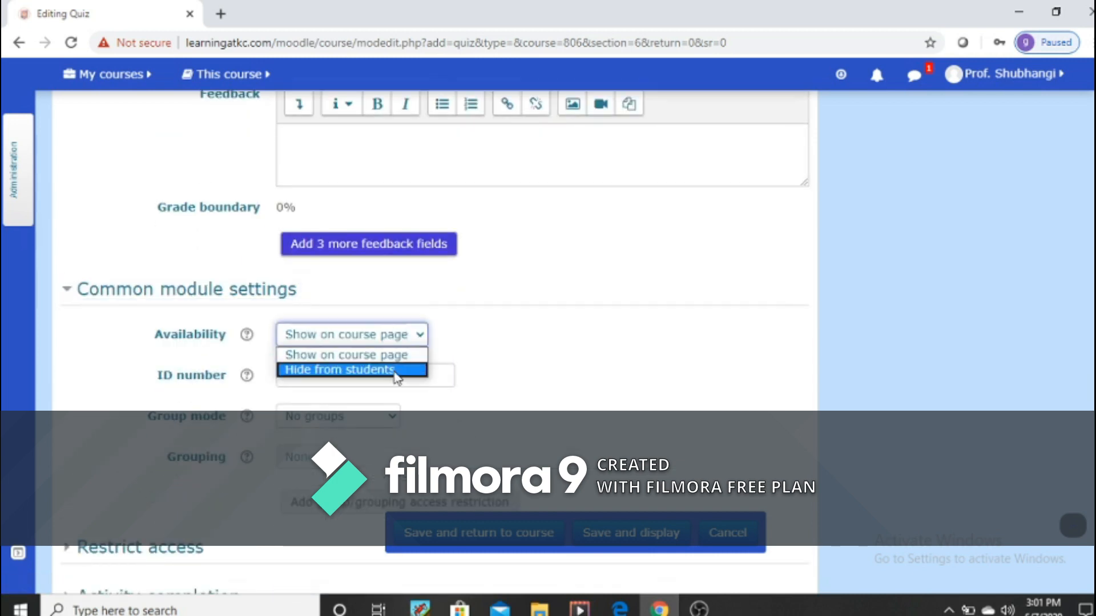
{"action": "left_click", "coordinate": [401, 357]}
{"action": "scroll", "coordinate": [535, 376], "scroll_direction": "down", "scroll_amount": 1}
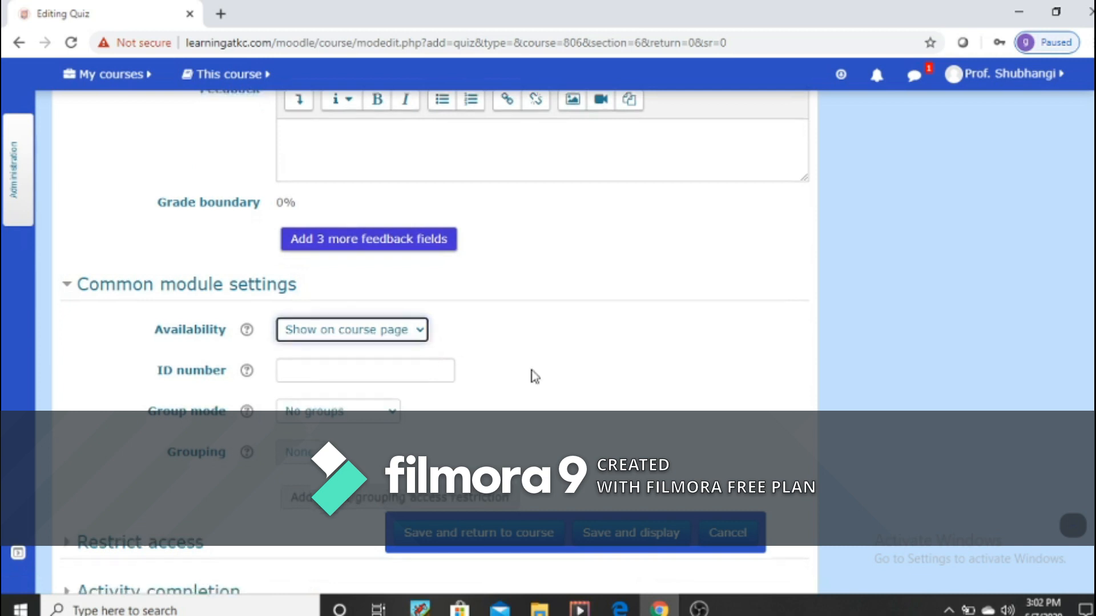
Step: In the common module settings, review the group mode options and set the quiz's group mode to No groups
{"action": "scroll", "coordinate": [535, 377], "scroll_direction": "down", "scroll_amount": 3}
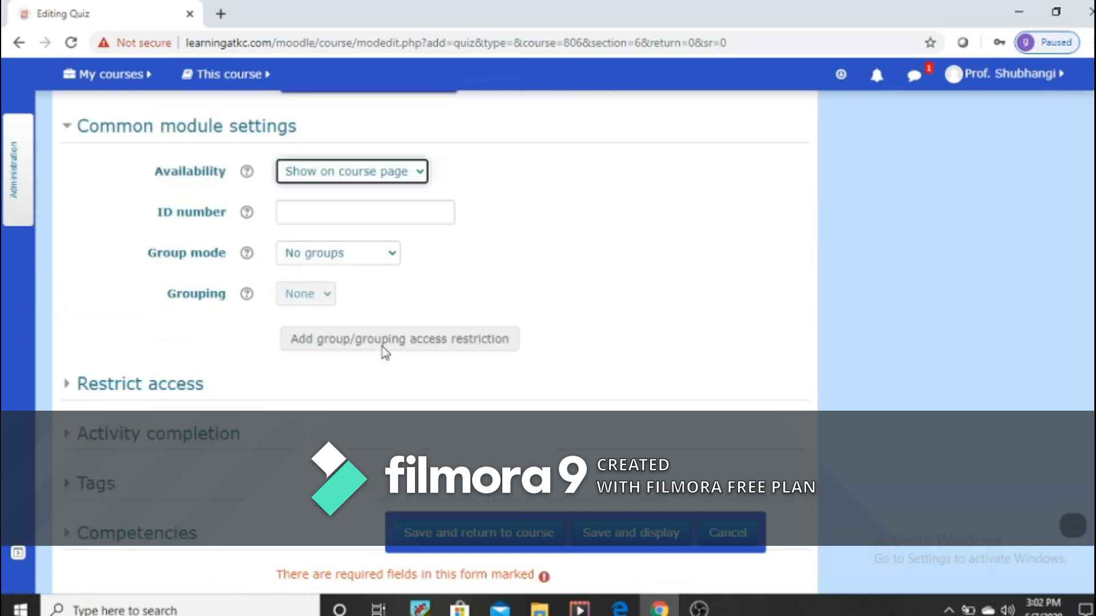
{"action": "left_click", "coordinate": [395, 253]}
{"action": "key", "text": "Down"}
{"action": "key", "text": "Down"}
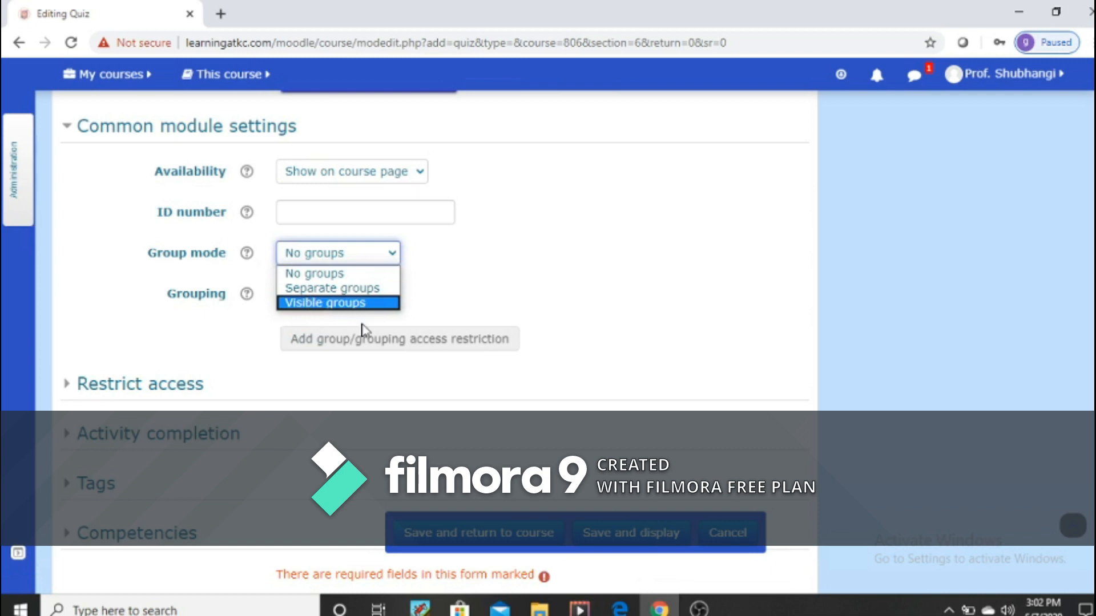
{"action": "left_click", "coordinate": [322, 276]}
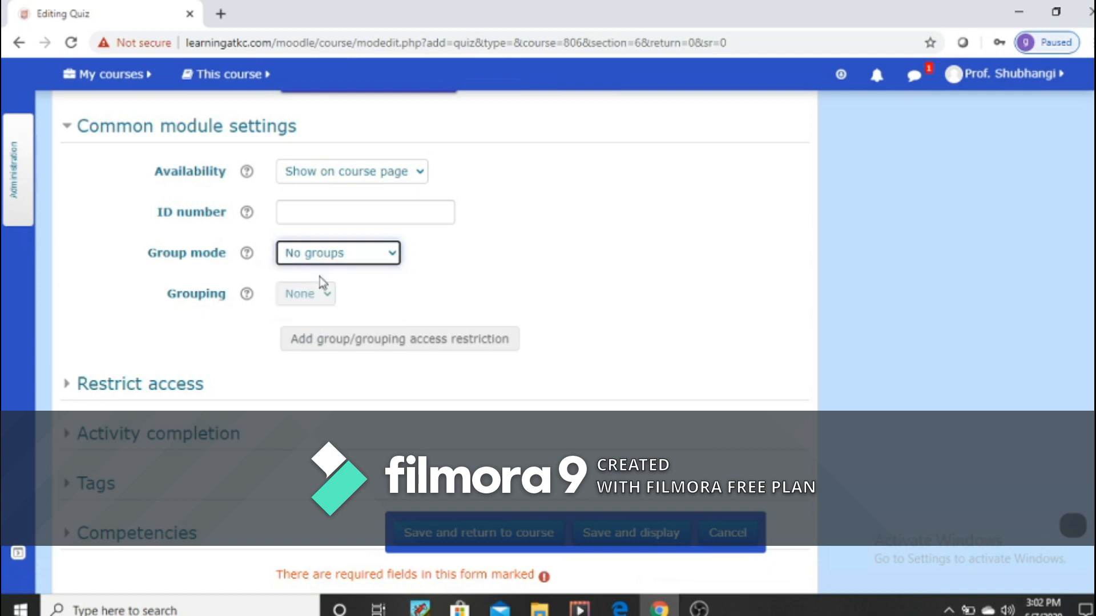
{"action": "left_click", "coordinate": [392, 258]}
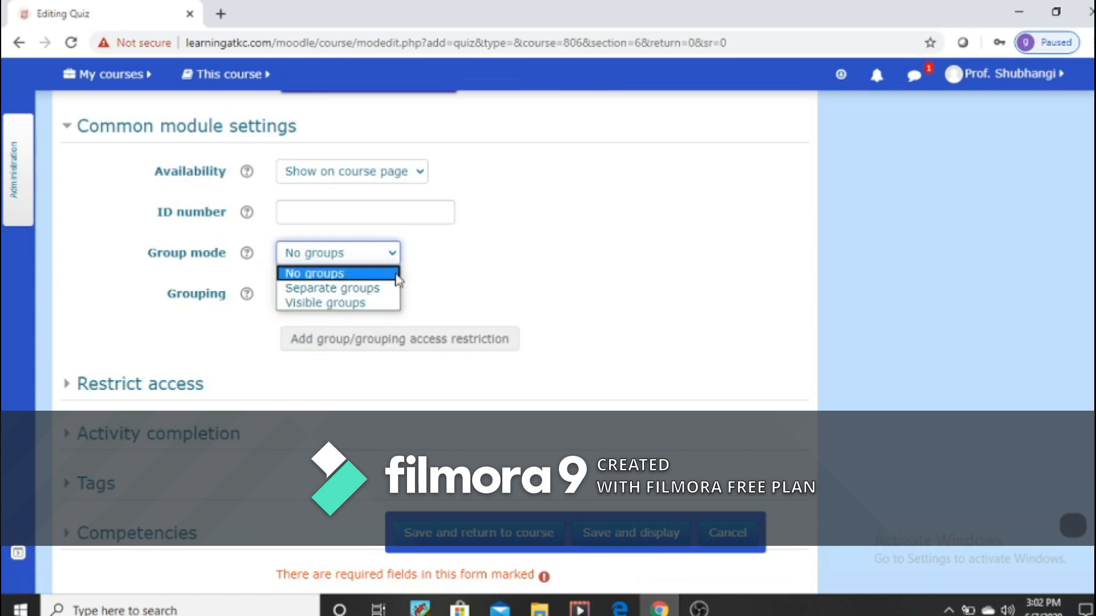
{"action": "left_click", "coordinate": [361, 277]}
Step: Expand the restrict access settings, check the access restrictions, and collapse the section again
{"action": "scroll", "coordinate": [552, 390], "scroll_direction": "down", "scroll_amount": 2}
{"action": "left_click", "coordinate": [118, 284]}
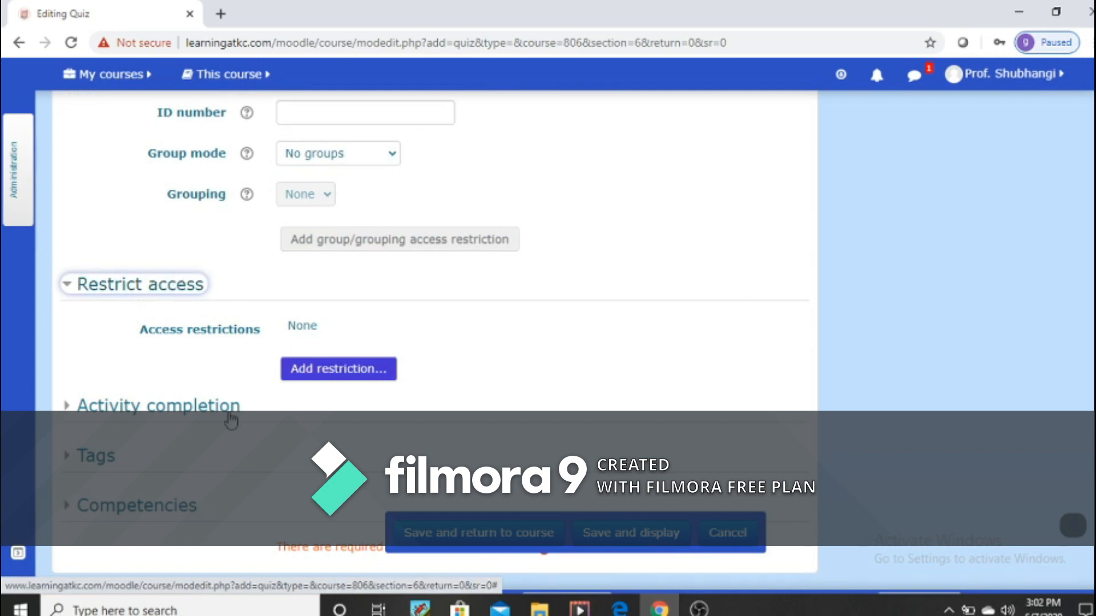
{"action": "left_click", "coordinate": [162, 293]}
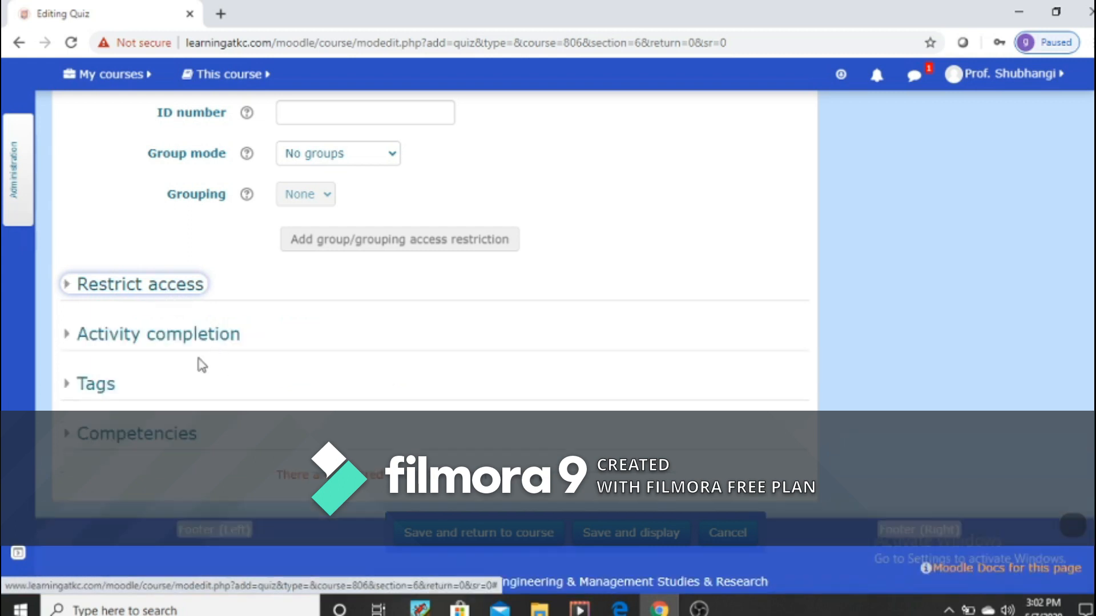
Step: In the activity completion settings, set completion tracking to Show activity as complete when conditions are met
{"action": "left_click", "coordinate": [177, 339]}
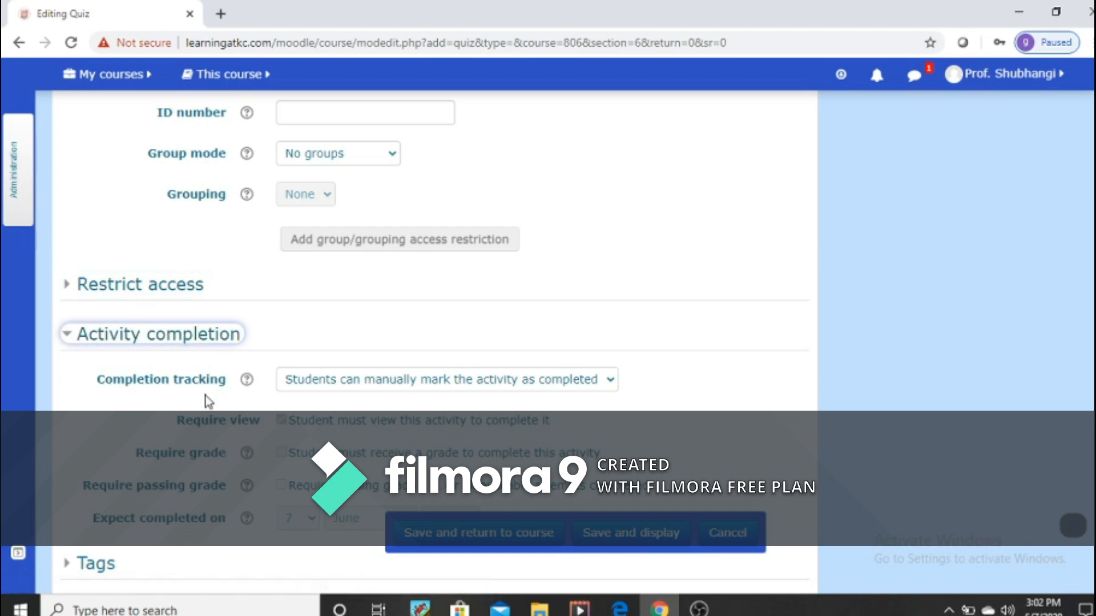
{"action": "left_click", "coordinate": [617, 382]}
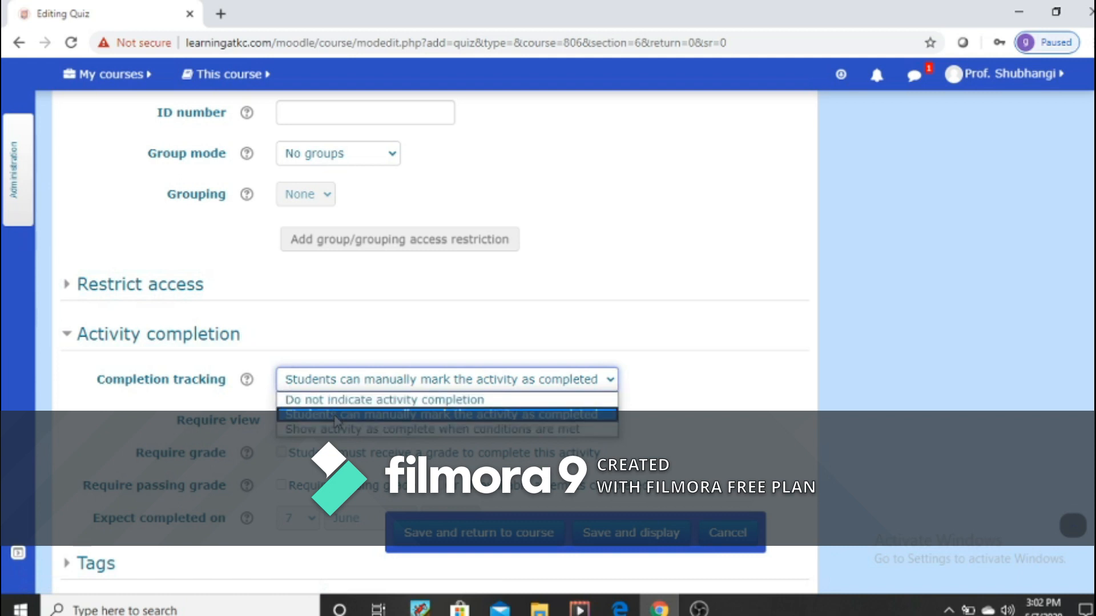
{"action": "left_click", "coordinate": [379, 429]}
{"action": "scroll", "coordinate": [573, 431], "scroll_direction": "down", "scroll_amount": 3}
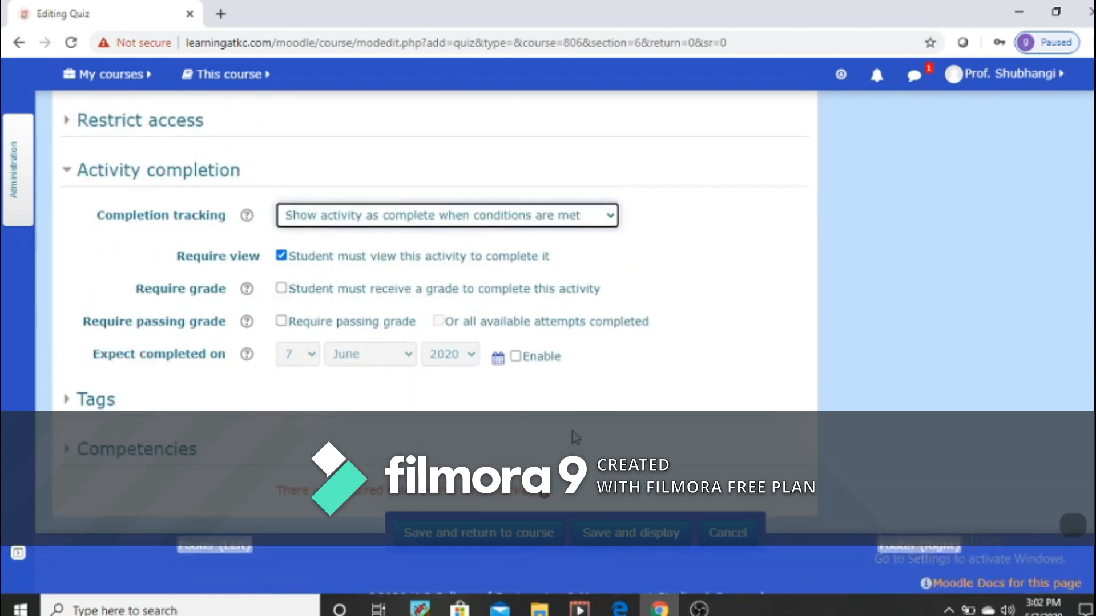
Step: Enable the expected completion date for the quiz and set it to 14 June 2020
{"action": "scroll", "coordinate": [573, 432], "scroll_direction": "down", "scroll_amount": 1}
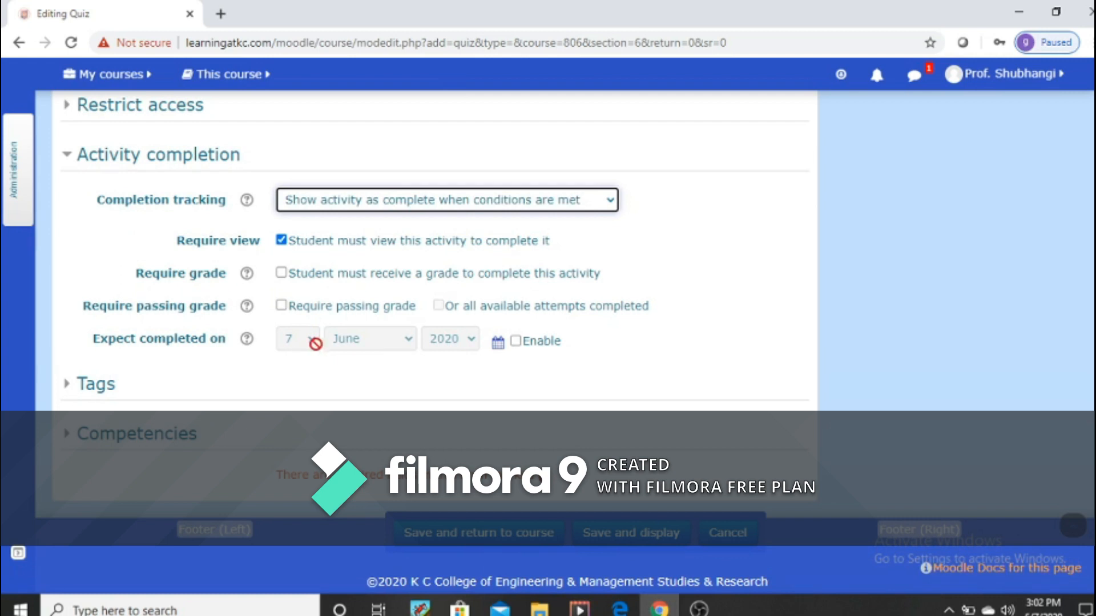
{"action": "left_click", "coordinate": [515, 341]}
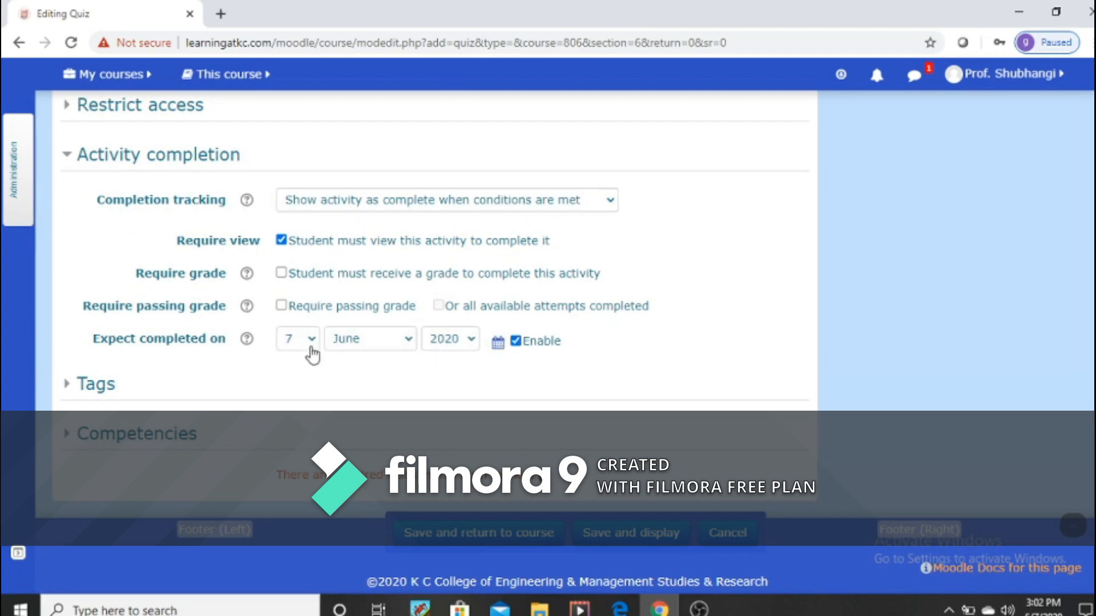
{"action": "left_click", "coordinate": [312, 342]}
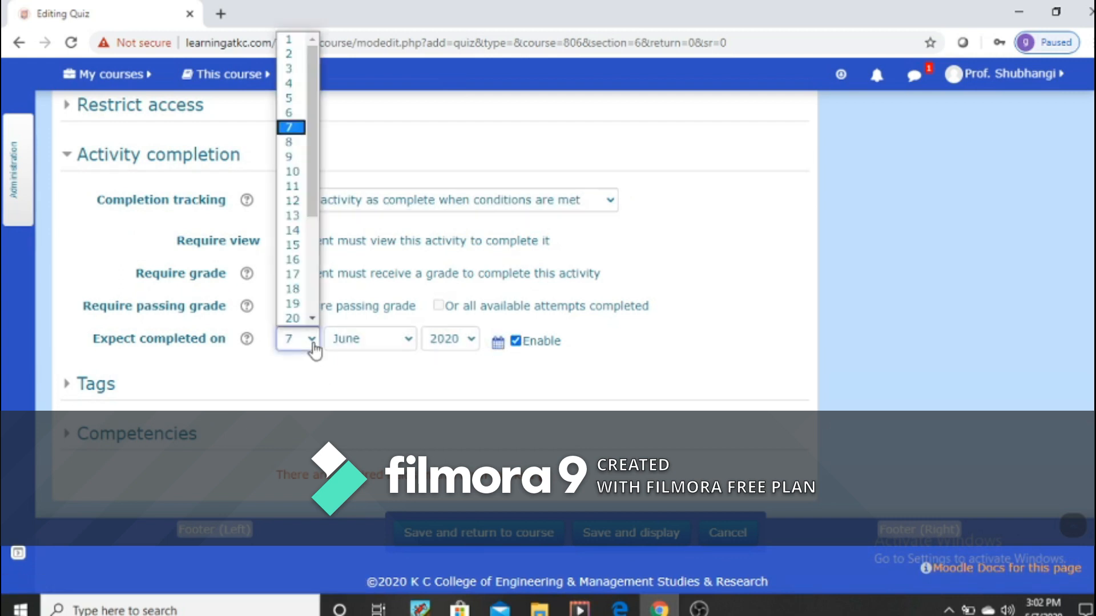
{"action": "left_click", "coordinate": [292, 232]}
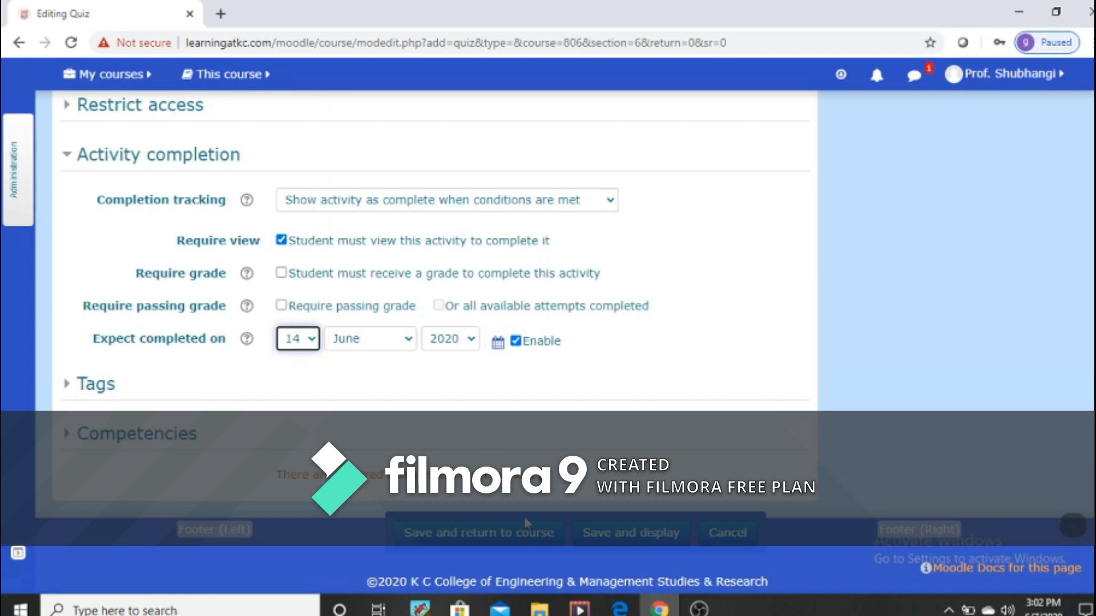
Step: Save the new quiz, display it, and look over its summary page
{"action": "left_click", "coordinate": [609, 538]}
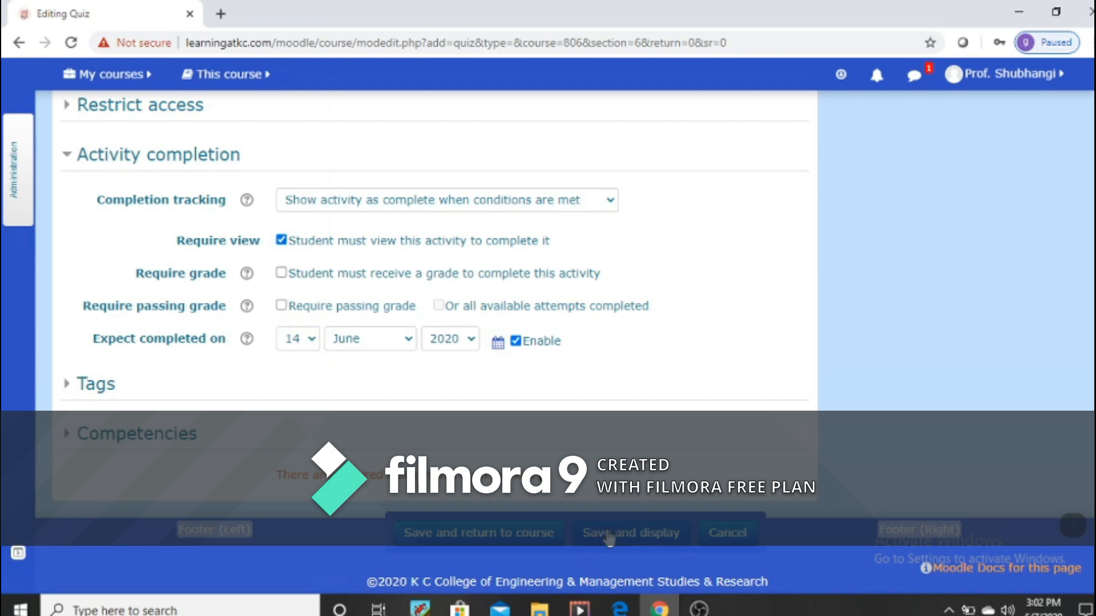
{"action": "left_click", "coordinate": [609, 538]}
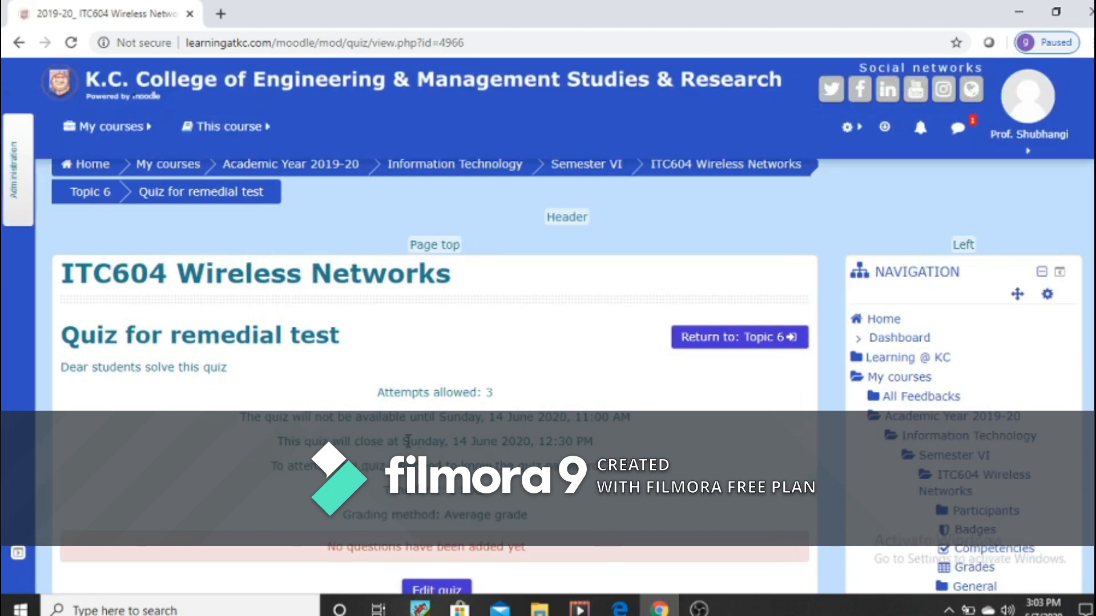
{"action": "scroll", "coordinate": [218, 406], "scroll_direction": "down", "scroll_amount": 3}
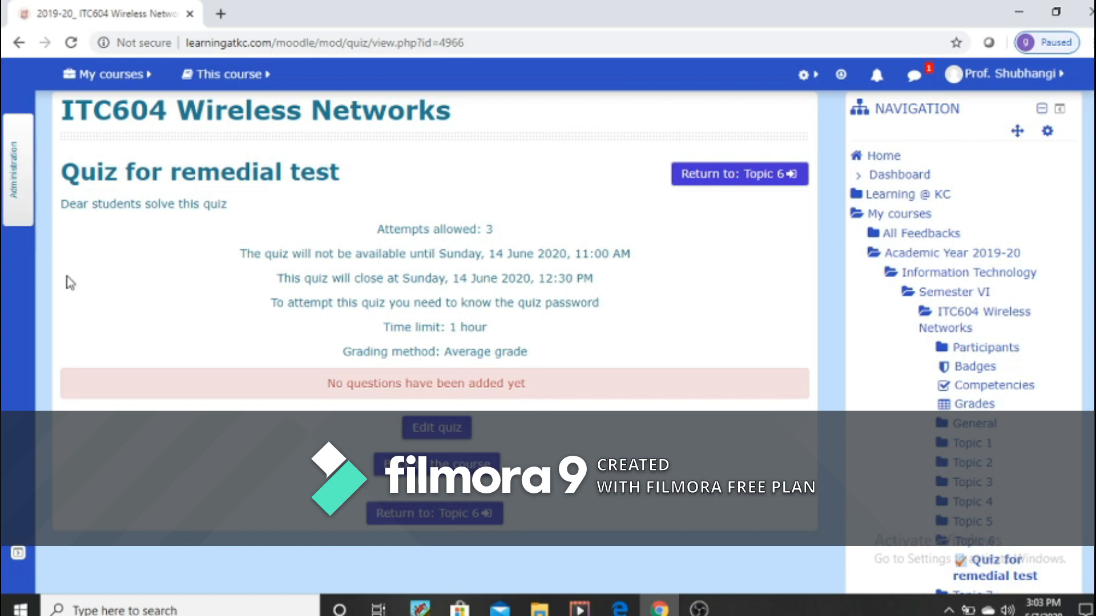
Step: Open the question bank from the quiz administration of the remedial test quiz
{"action": "left_click", "coordinate": [14, 180]}
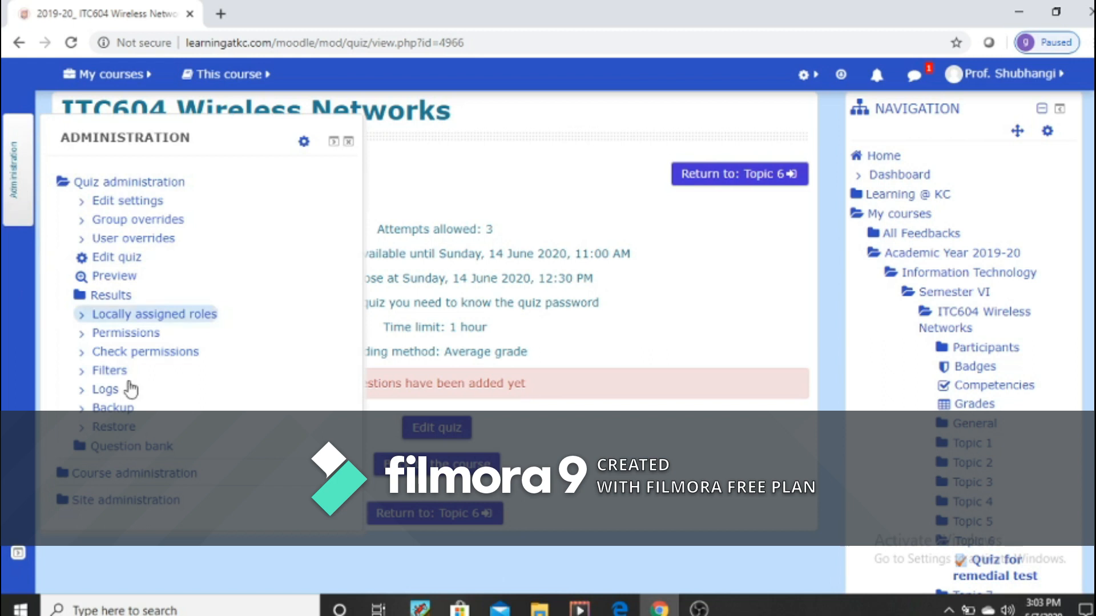
{"action": "left_click", "coordinate": [11, 171]}
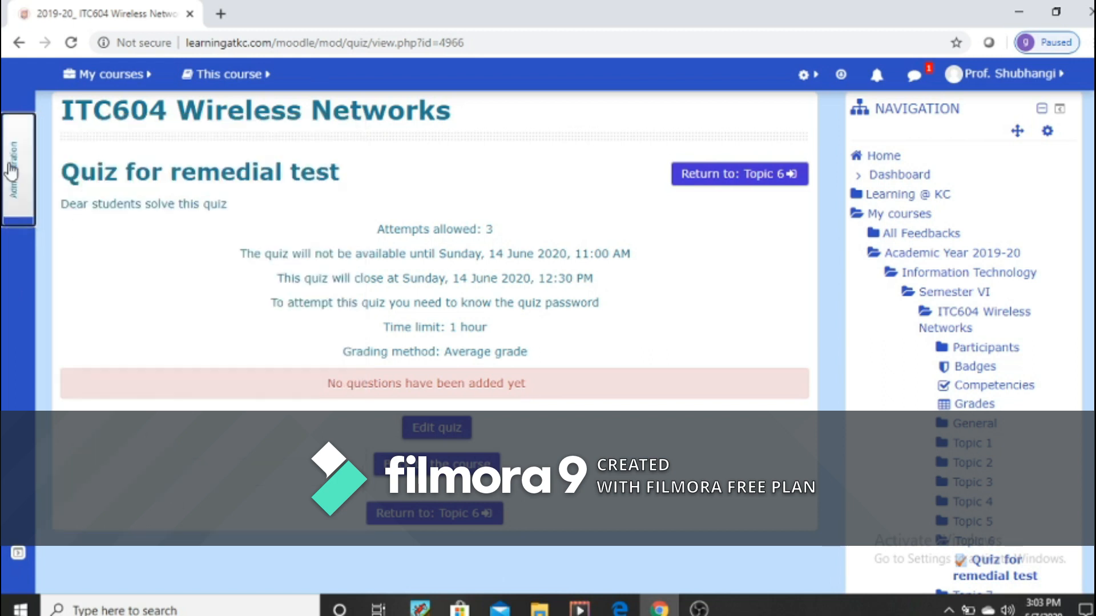
{"action": "left_click", "coordinate": [22, 193]}
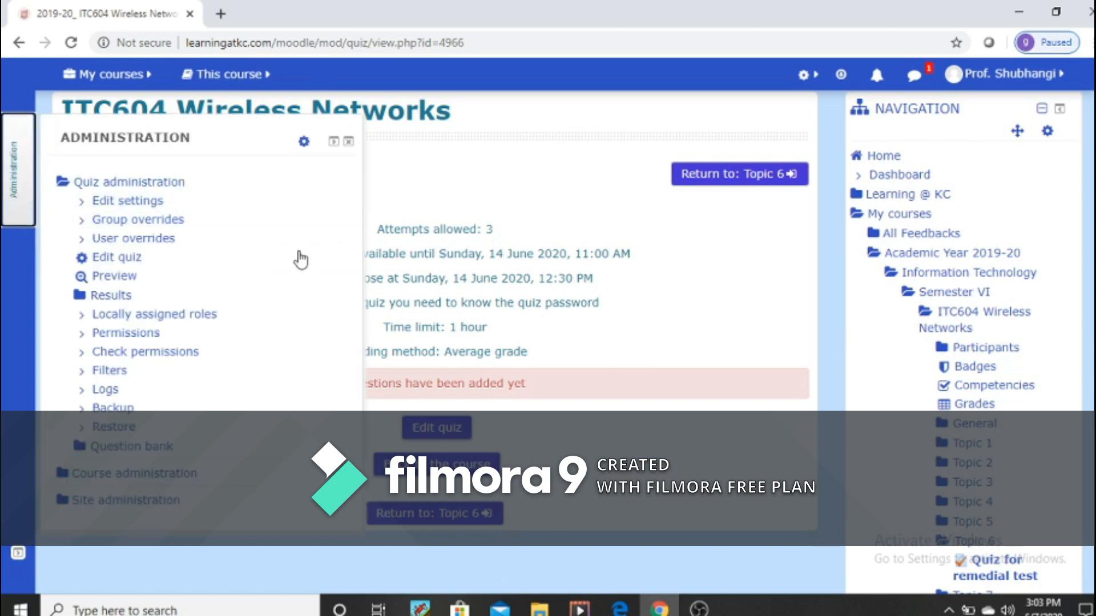
{"action": "left_click", "coordinate": [140, 451]}
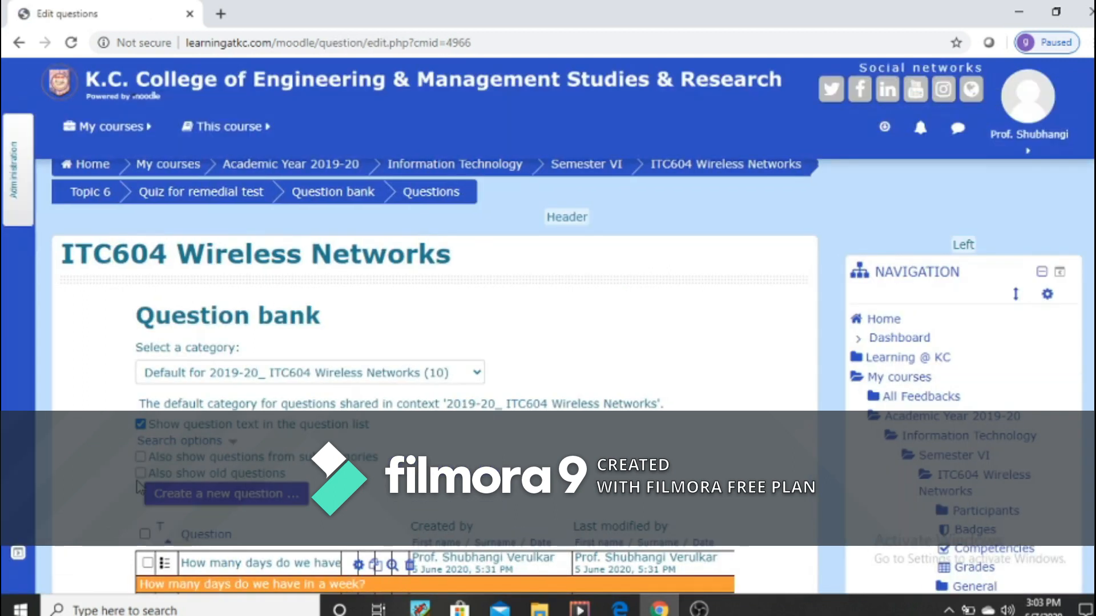
Step: Look through the existing questions in the default ITC604 Wireless Networks category and reload the question bank
{"action": "scroll", "coordinate": [127, 457], "scroll_direction": "down", "scroll_amount": 10}
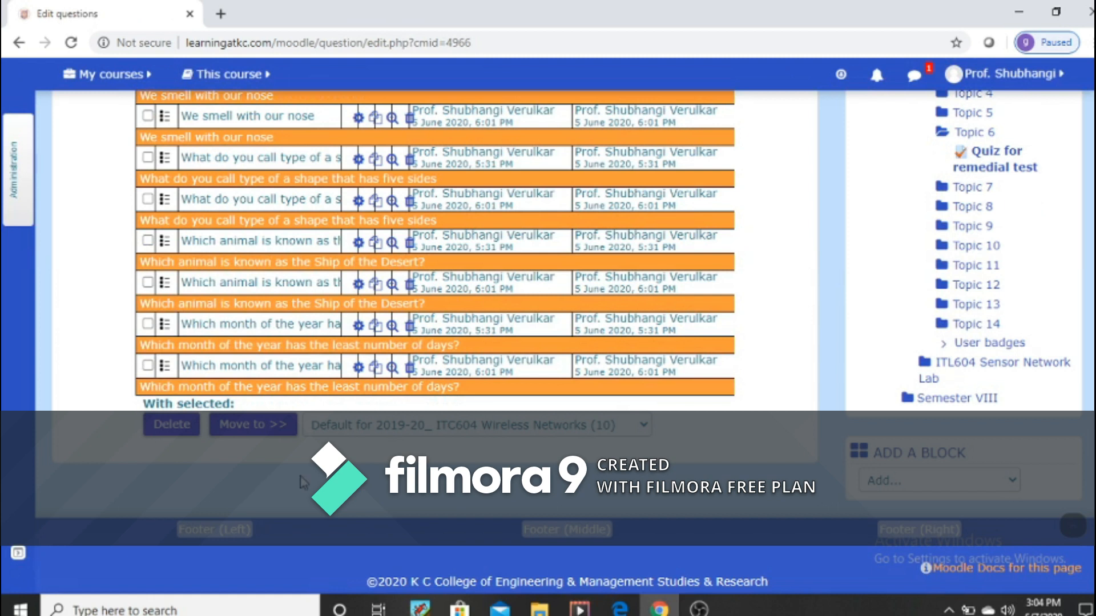
{"action": "scroll", "coordinate": [262, 489], "scroll_direction": "up", "scroll_amount": 5}
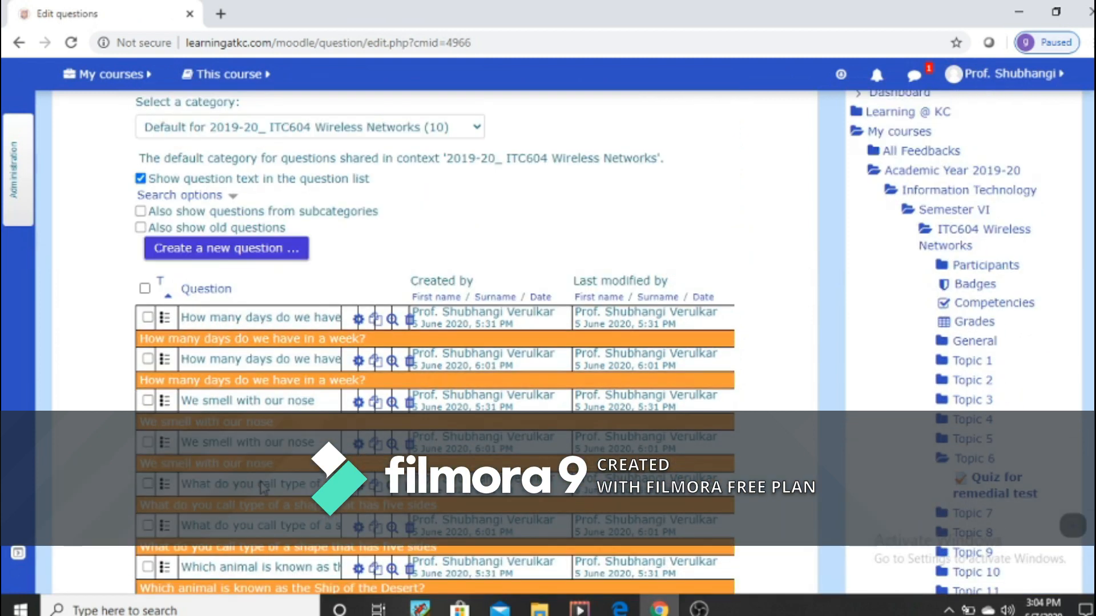
{"action": "scroll", "coordinate": [85, 323], "scroll_direction": "up", "scroll_amount": 4}
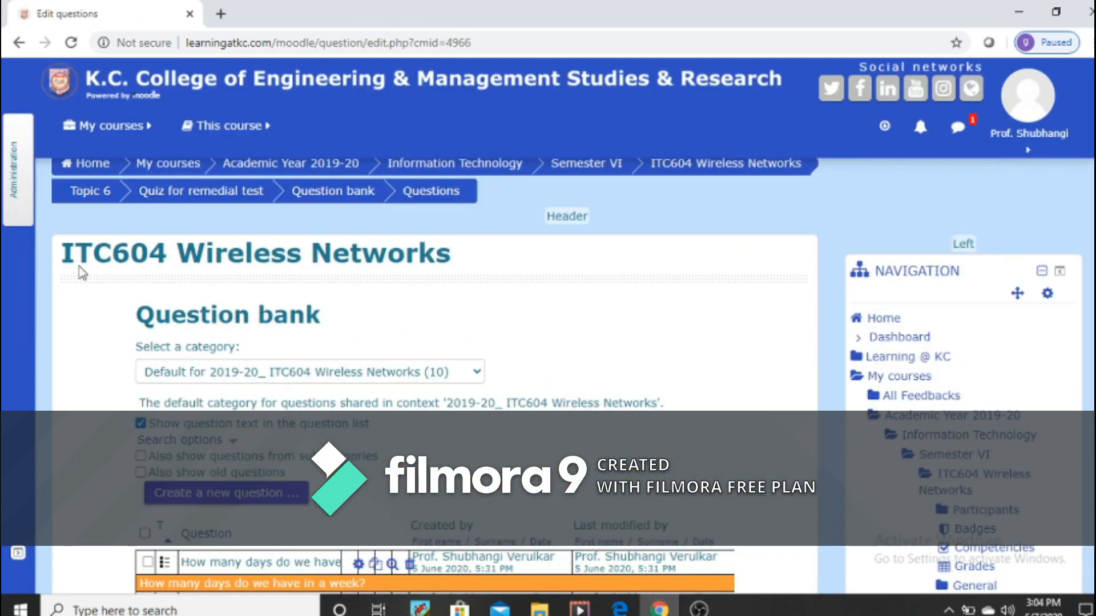
{"action": "left_click", "coordinate": [335, 192]}
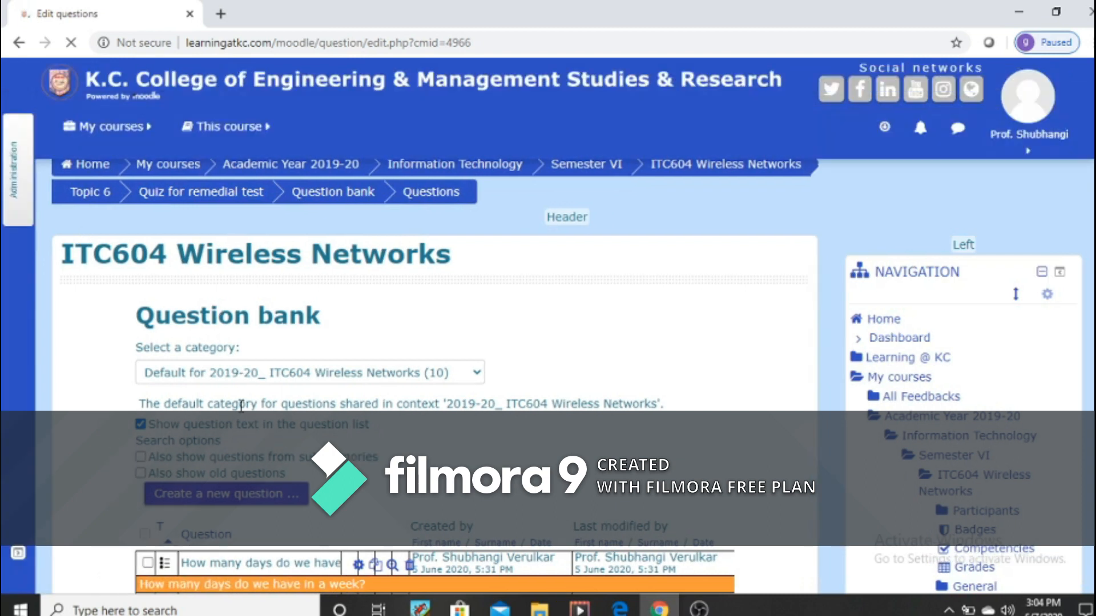
Step: Try to open the question import page of the quiz's question bank
{"action": "left_click", "coordinate": [16, 199]}
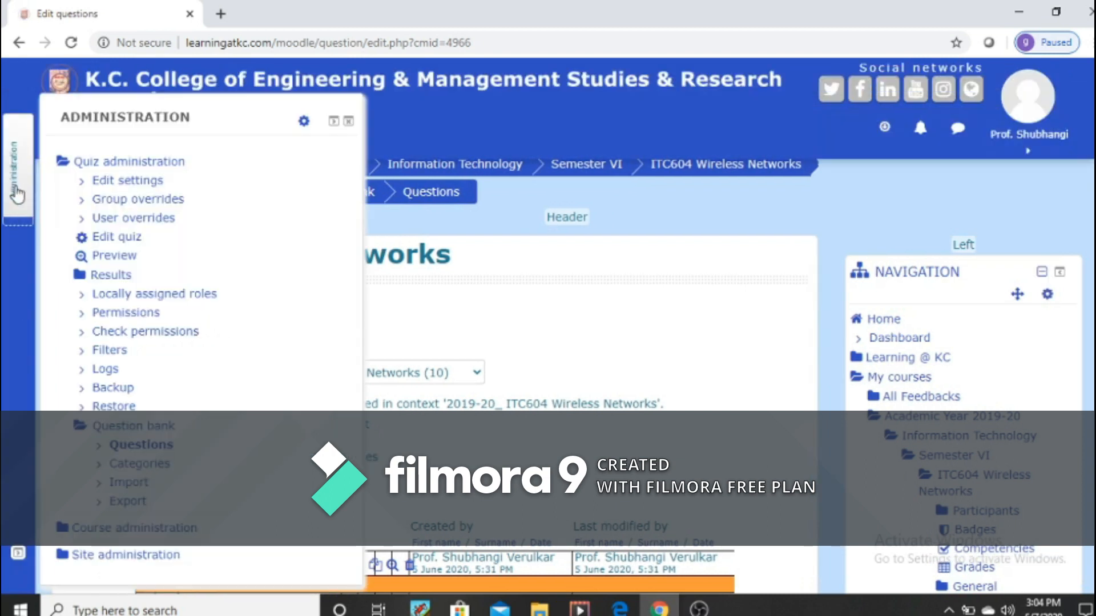
{"action": "left_click", "coordinate": [153, 486]}
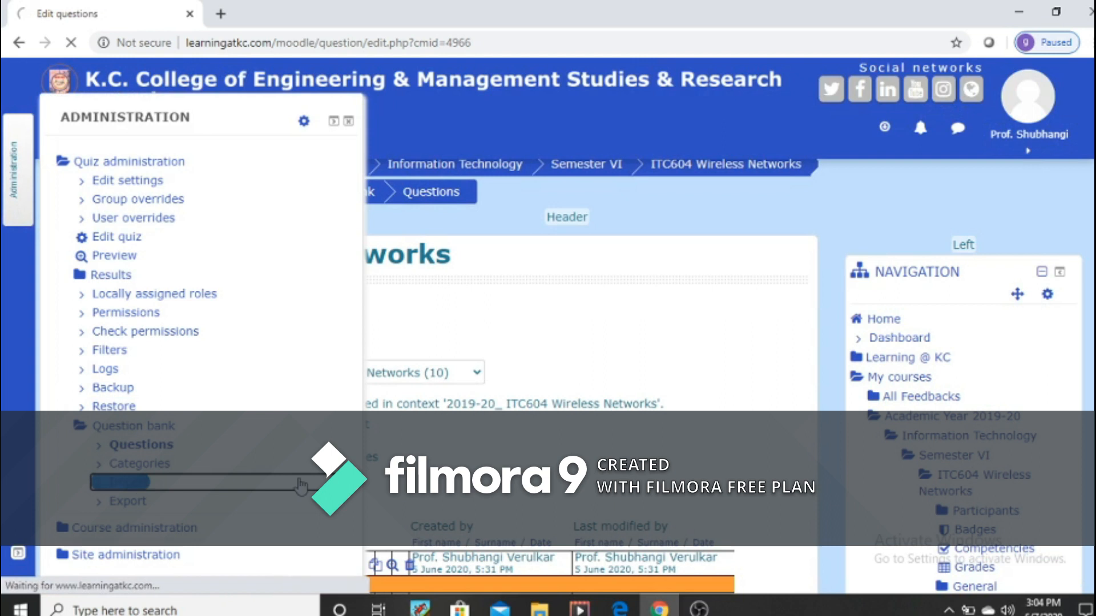
Step: Delete all questions in the default category except the first "How many days do we have in a week?" entry, and confirm the deletion
{"action": "scroll", "coordinate": [301, 487], "scroll_direction": "down", "scroll_amount": 5}
{"action": "scroll", "coordinate": [301, 487], "scroll_direction": "down", "scroll_amount": 4}
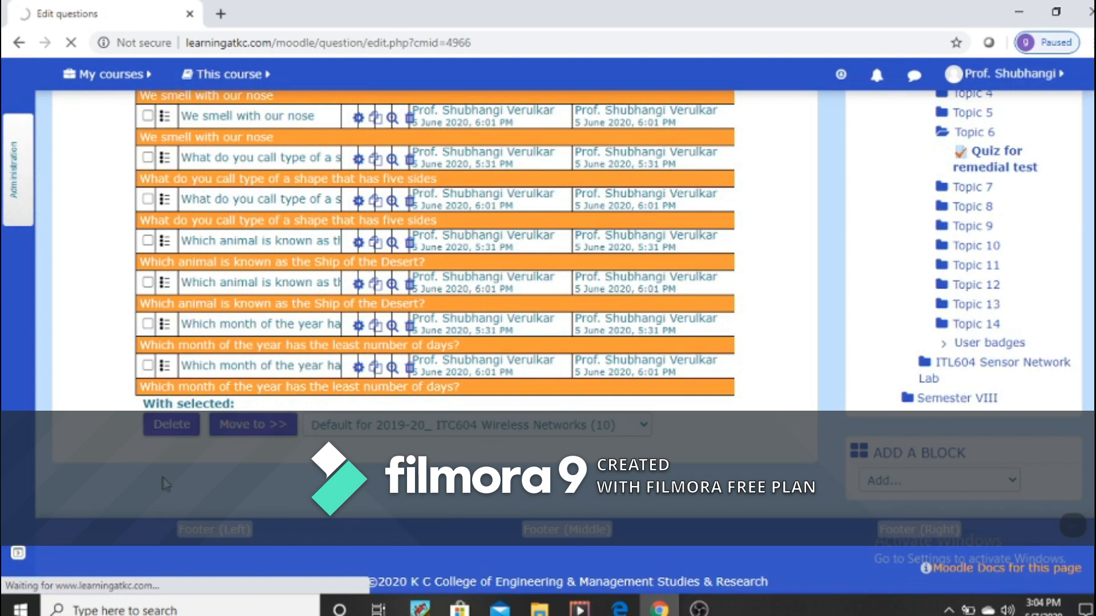
{"action": "scroll", "coordinate": [270, 461], "scroll_direction": "up", "scroll_amount": 1}
{"action": "left_click", "coordinate": [148, 447]}
{"action": "left_click", "coordinate": [147, 405]}
{"action": "left_click", "coordinate": [147, 364]}
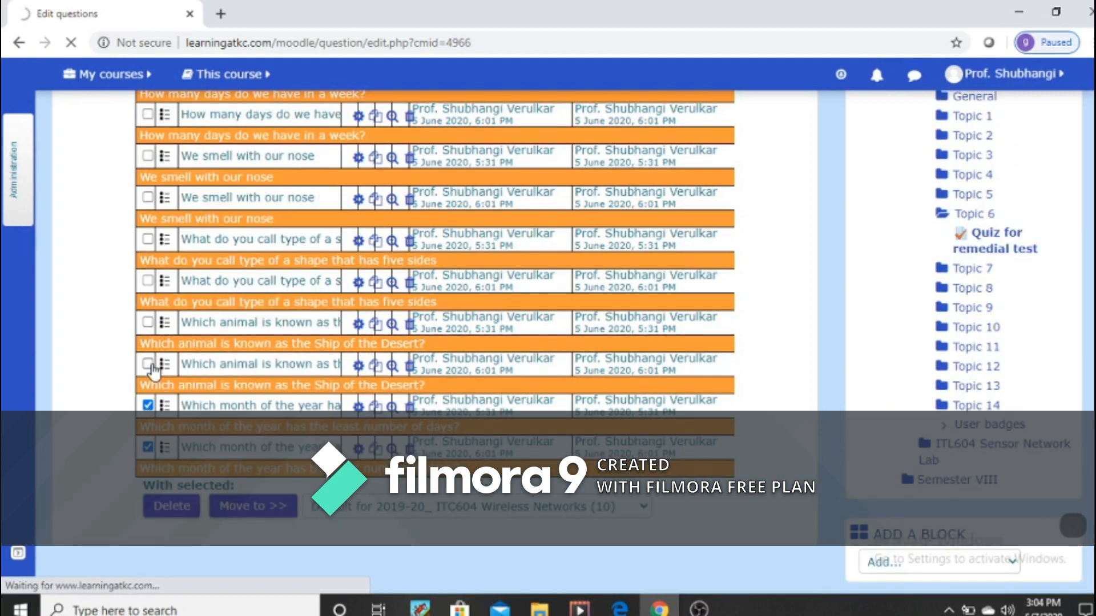
{"action": "left_click", "coordinate": [147, 322]}
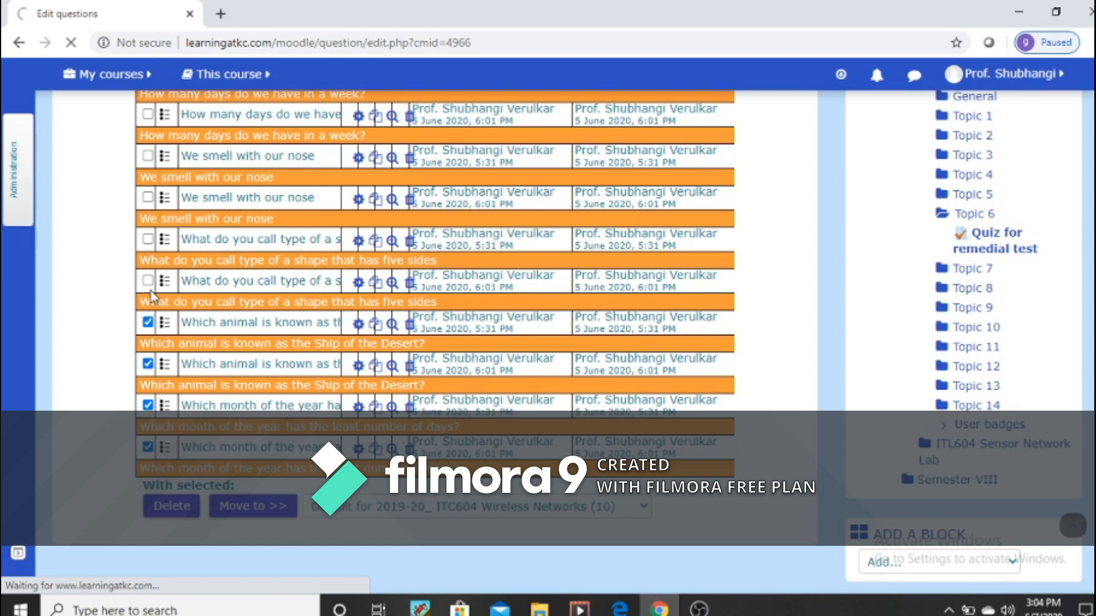
{"action": "left_click", "coordinate": [147, 239]}
{"action": "left_click", "coordinate": [147, 197]}
{"action": "left_click", "coordinate": [147, 155]}
{"action": "scroll", "coordinate": [147, 157], "scroll_direction": "up", "scroll_amount": 1}
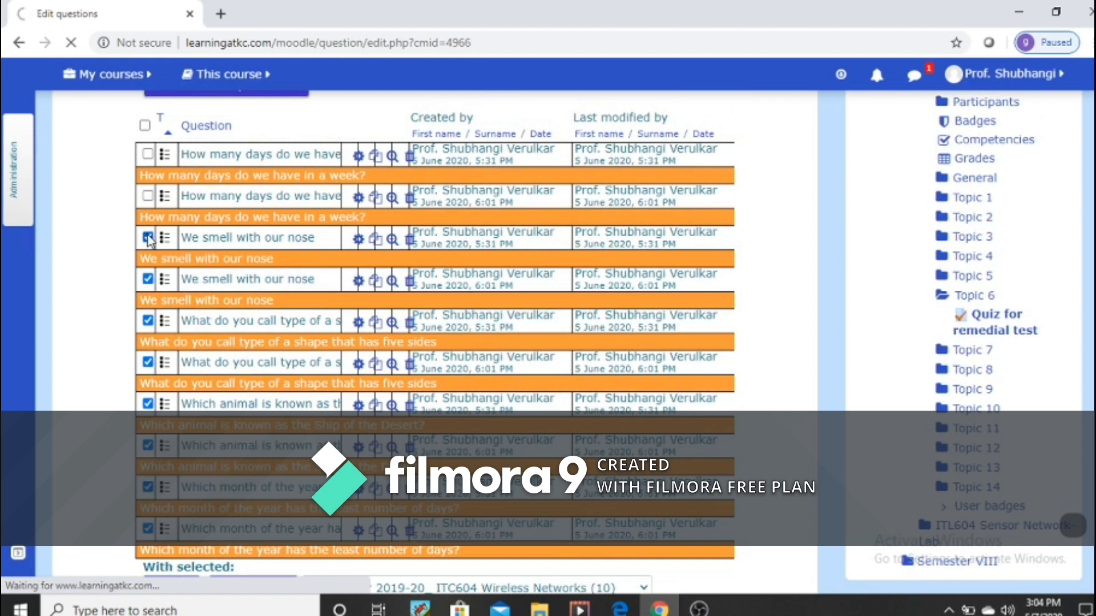
{"action": "left_click", "coordinate": [147, 196]}
{"action": "scroll", "coordinate": [379, 348], "scroll_direction": "down", "scroll_amount": 3}
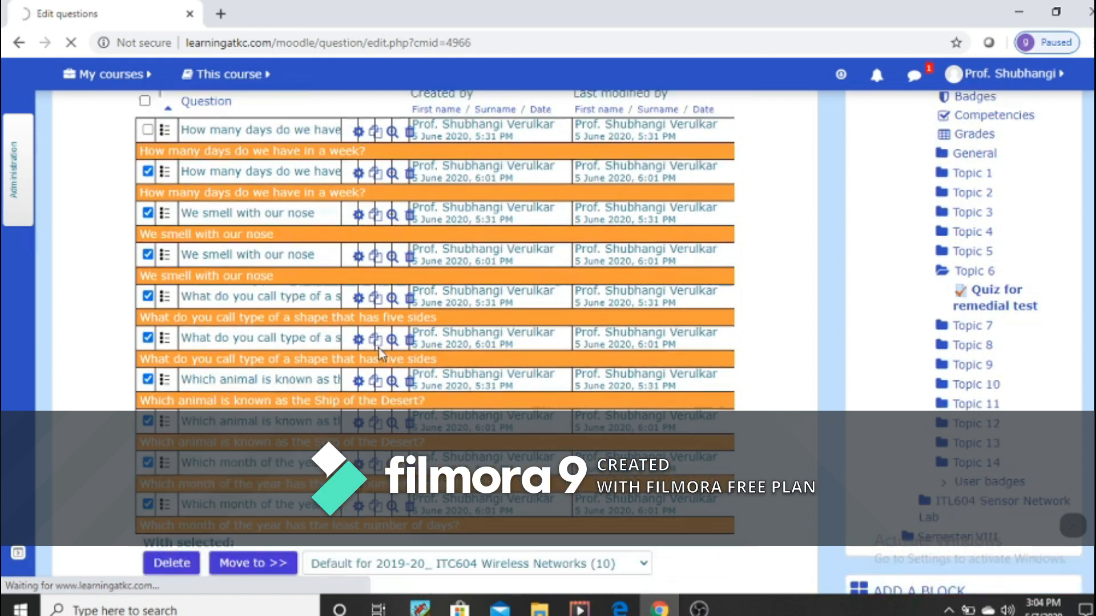
{"action": "left_click", "coordinate": [172, 425]}
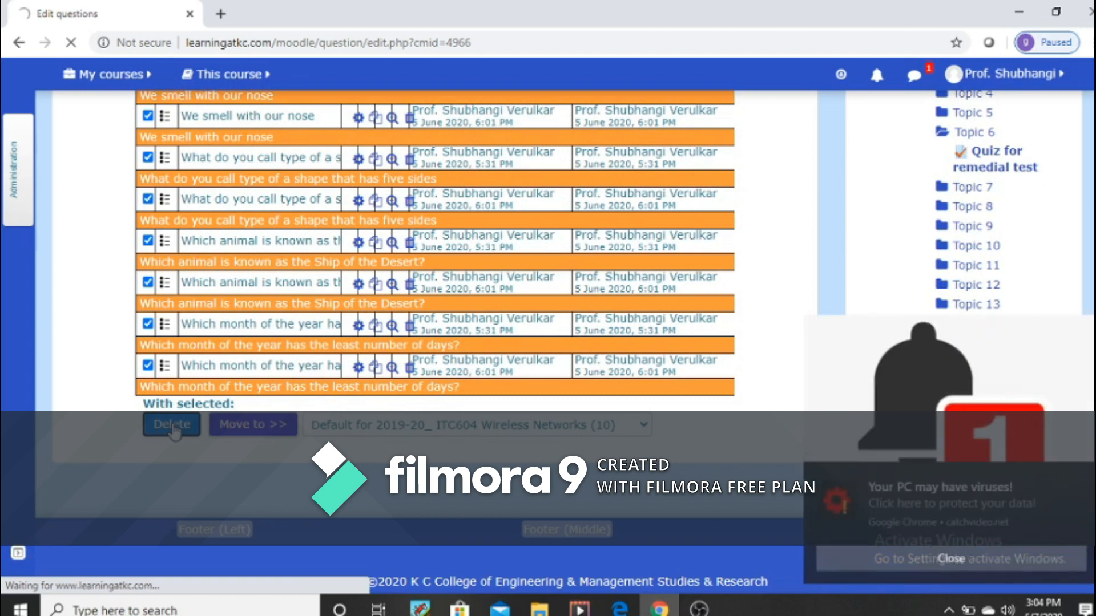
{"action": "left_click", "coordinate": [1002, 553]}
{"action": "left_click", "coordinate": [166, 433]}
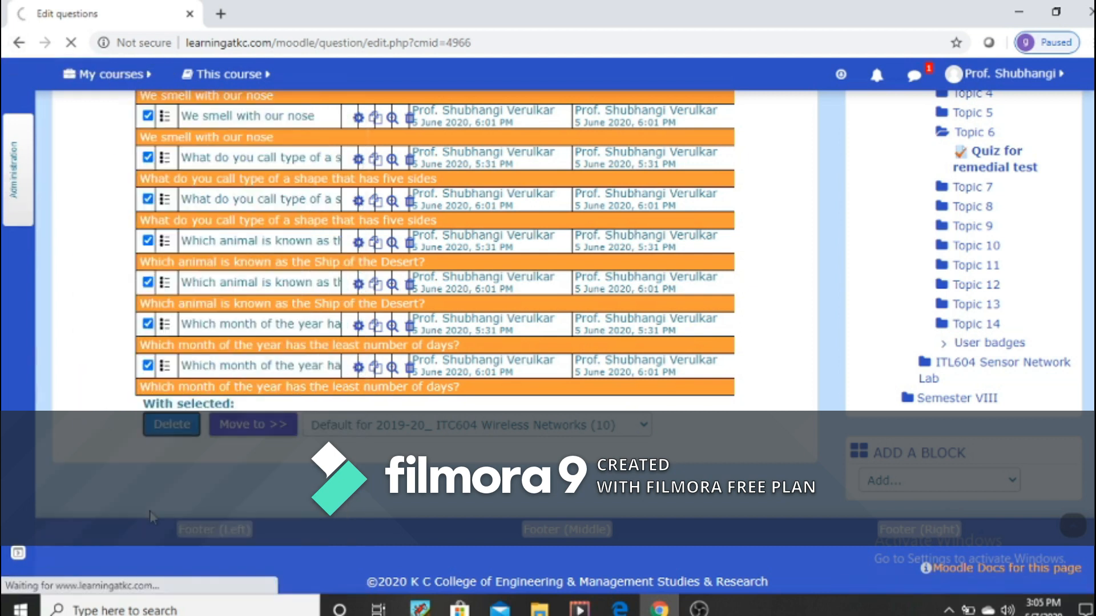
{"action": "mouse_move", "coordinate": [19, 167]}
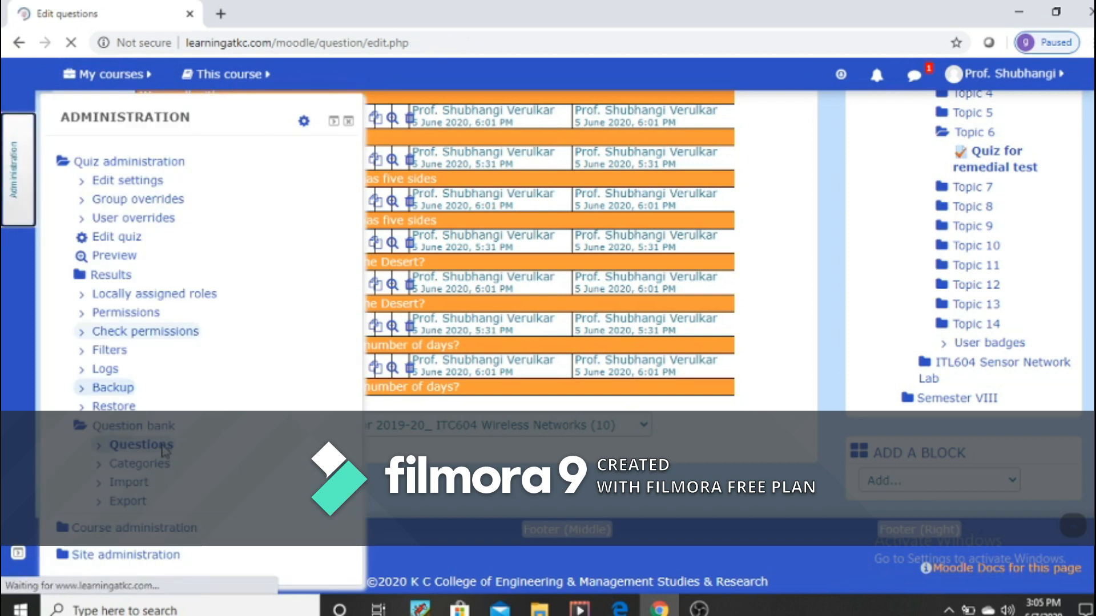
{"action": "scroll", "coordinate": [139, 374], "scroll_direction": "down", "scroll_amount": 5}
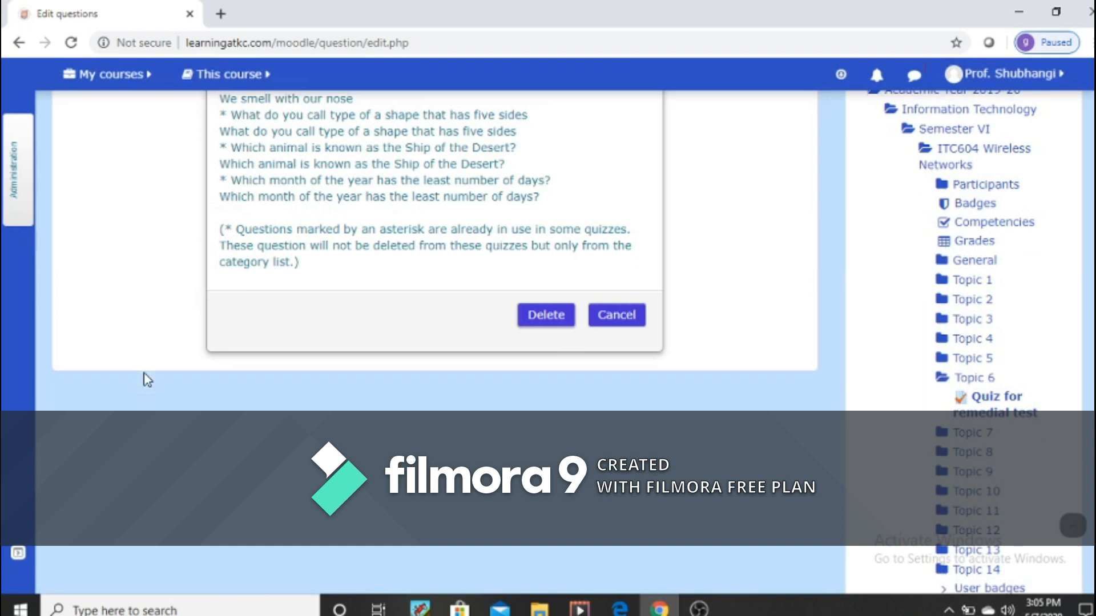
{"action": "left_click", "coordinate": [547, 318]}
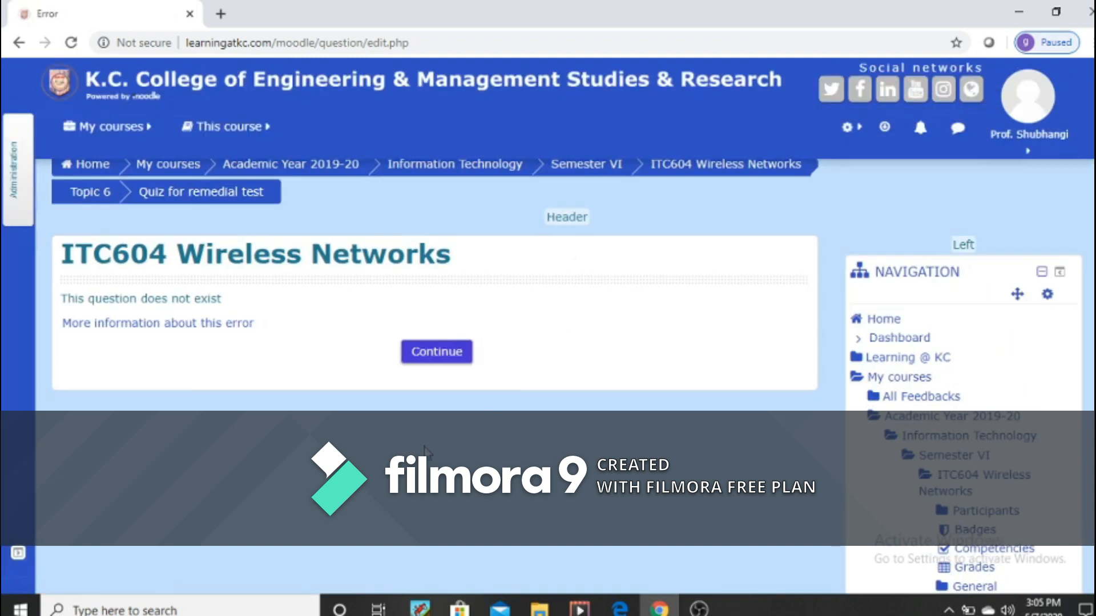
Step: Return to the quiz's question bank from the error page and check the remaining questions in the default category
{"action": "triple_click", "coordinate": [88, 313]}
{"action": "left_click", "coordinate": [19, 174]}
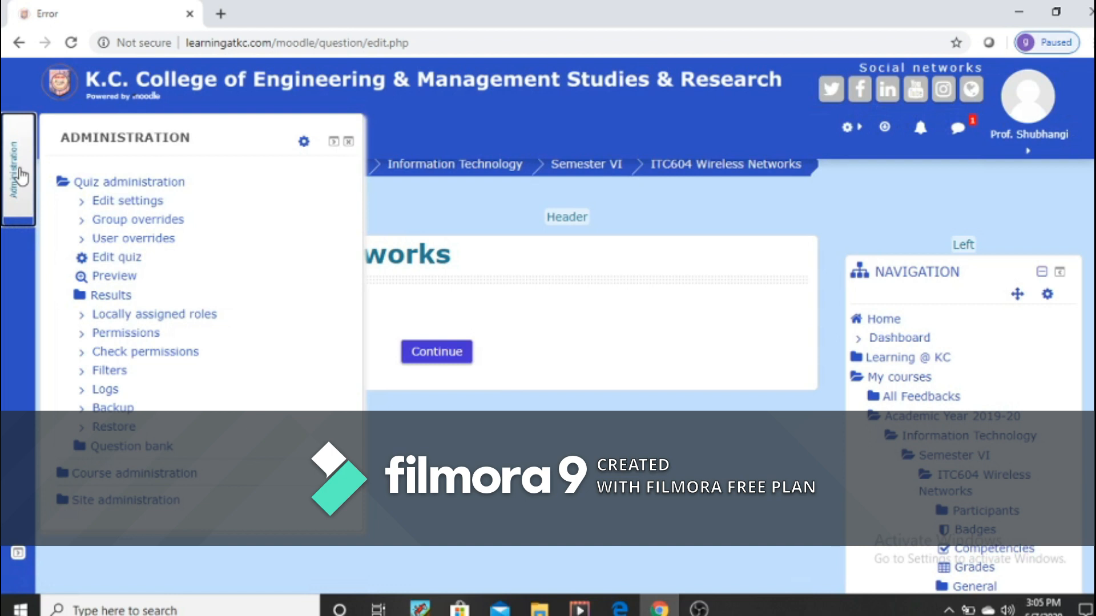
{"action": "left_click", "coordinate": [137, 446]}
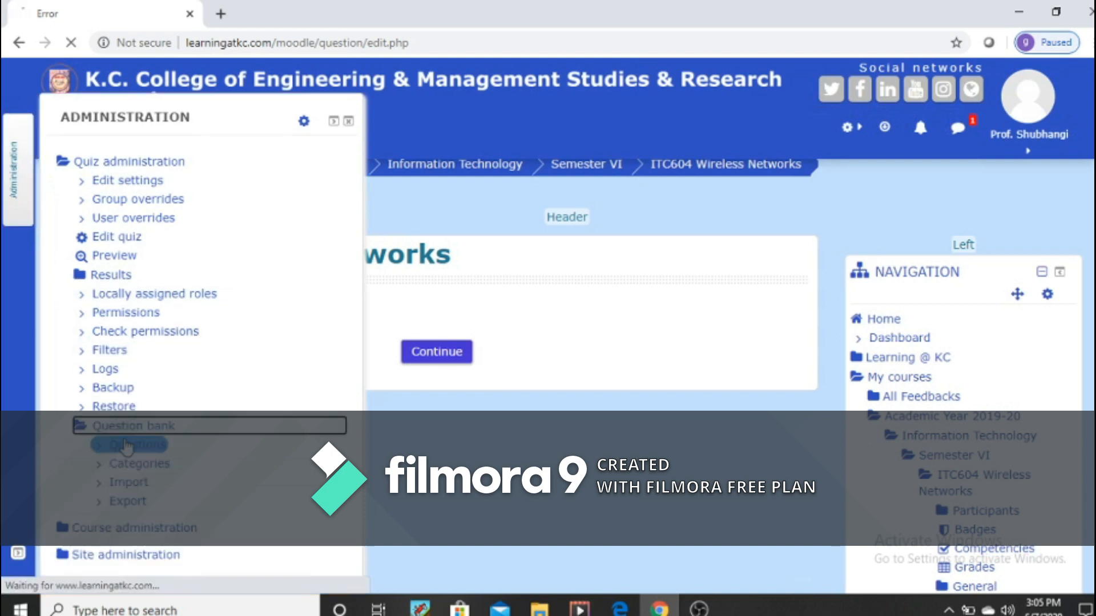
{"action": "left_click", "coordinate": [118, 484]}
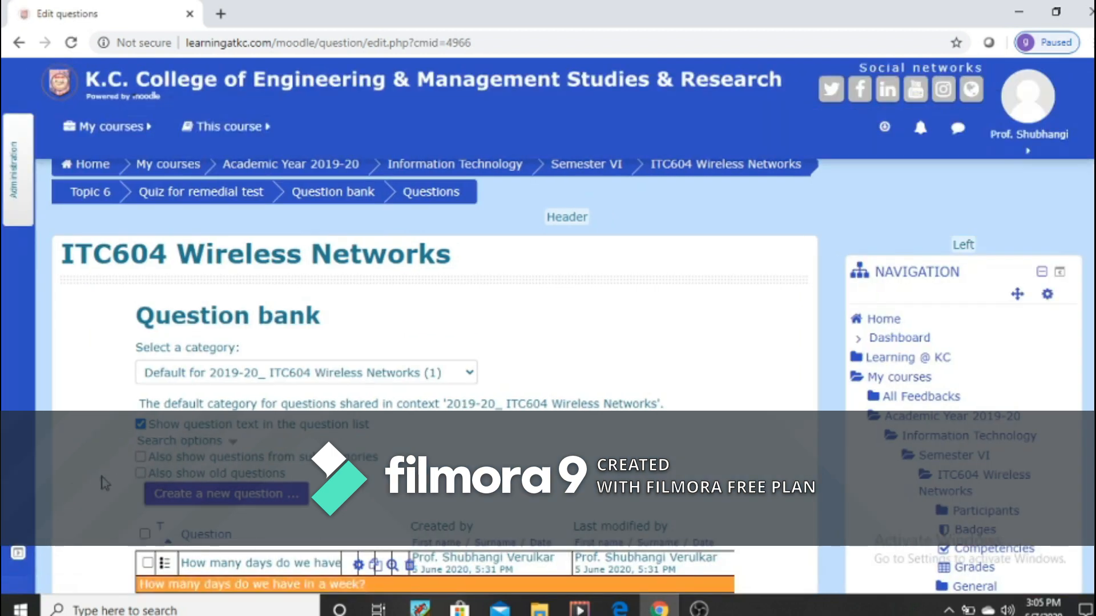
{"action": "scroll", "coordinate": [106, 484], "scroll_direction": "down", "scroll_amount": 3}
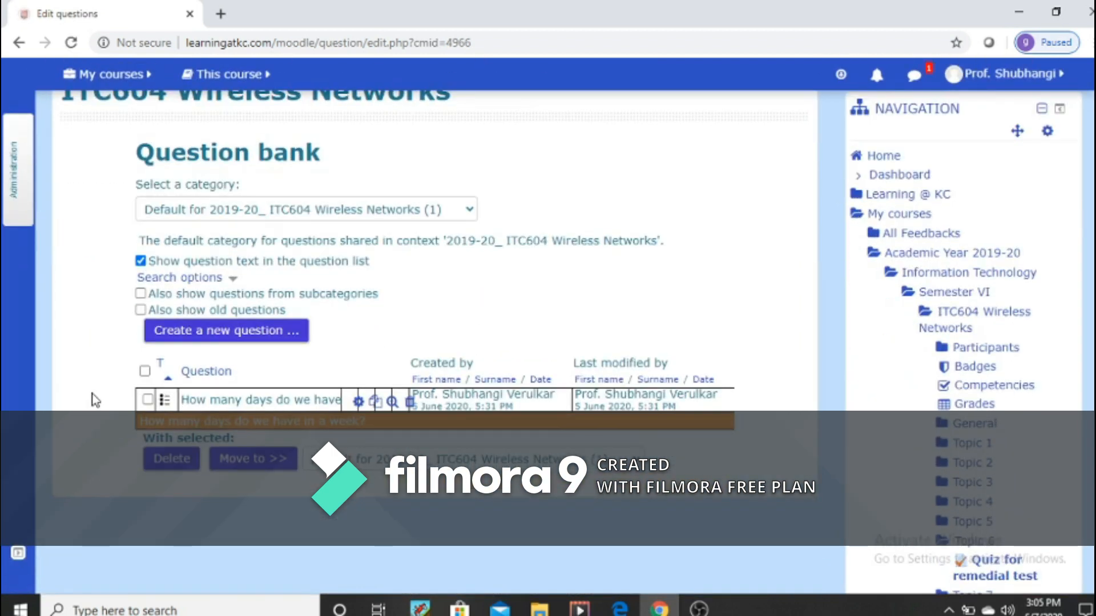
Step: Open the question import page of the quiz's question bank and choose Gift format as the file format
{"action": "left_click", "coordinate": [12, 167]}
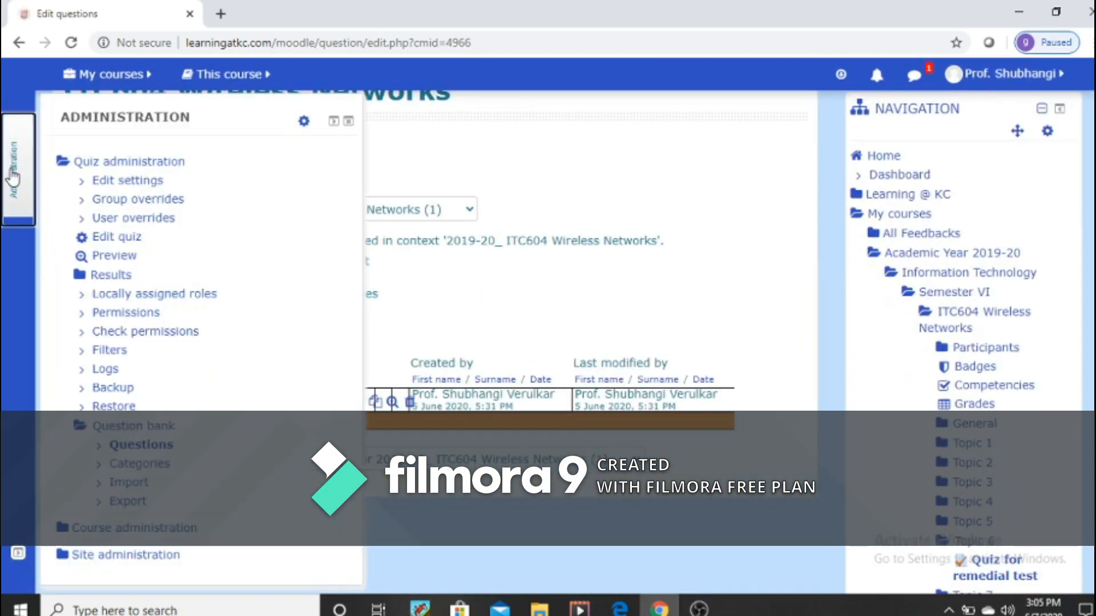
{"action": "left_click", "coordinate": [141, 444]}
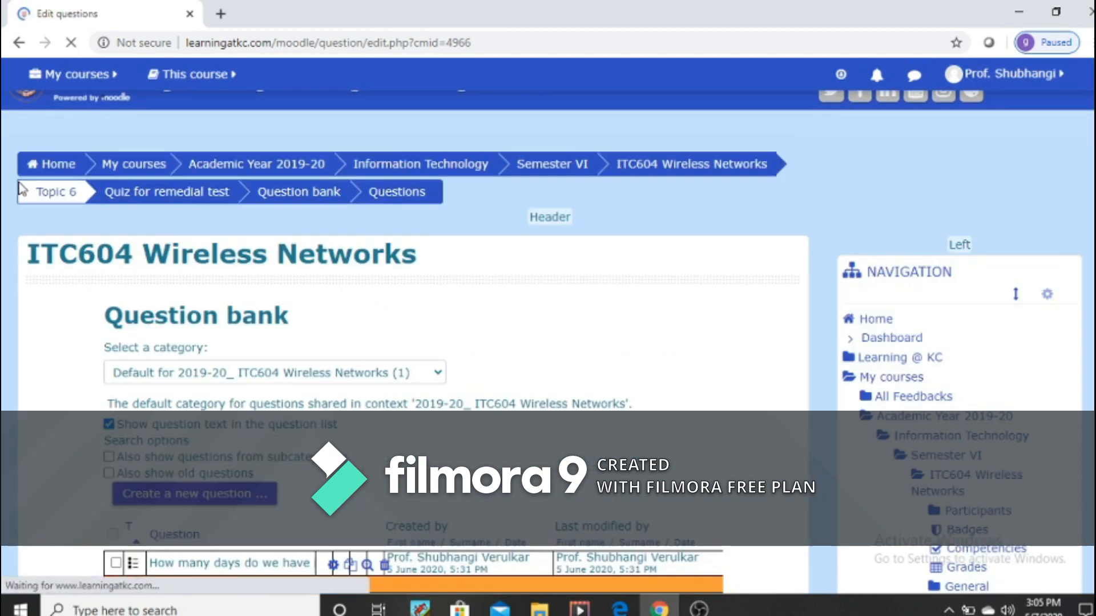
{"action": "left_click", "coordinate": [15, 182]}
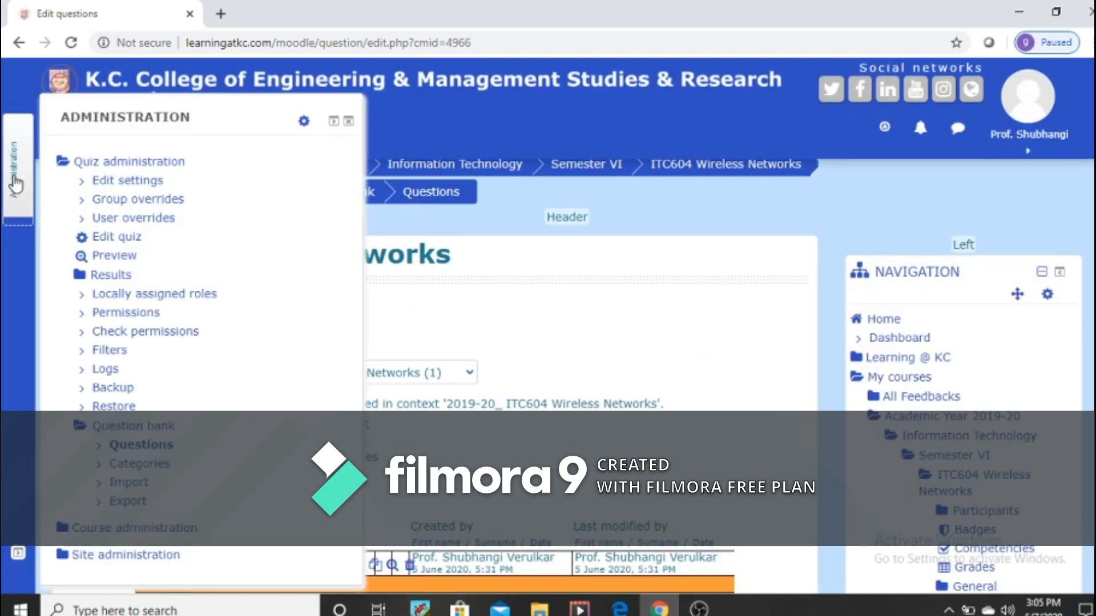
{"action": "left_click", "coordinate": [119, 485]}
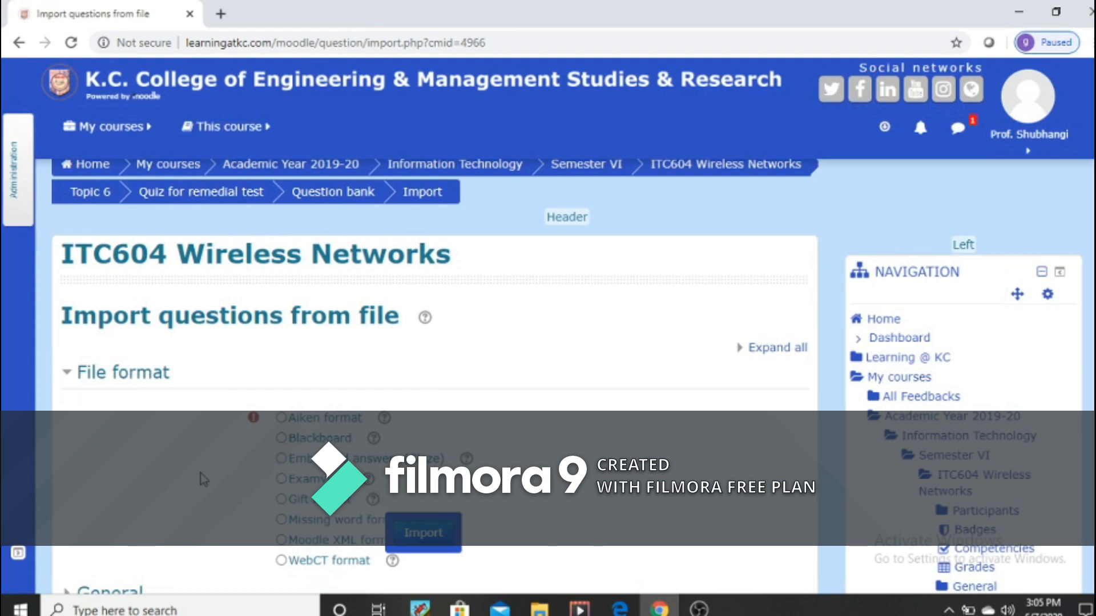
{"action": "scroll", "coordinate": [201, 474], "scroll_direction": "down", "scroll_amount": 3}
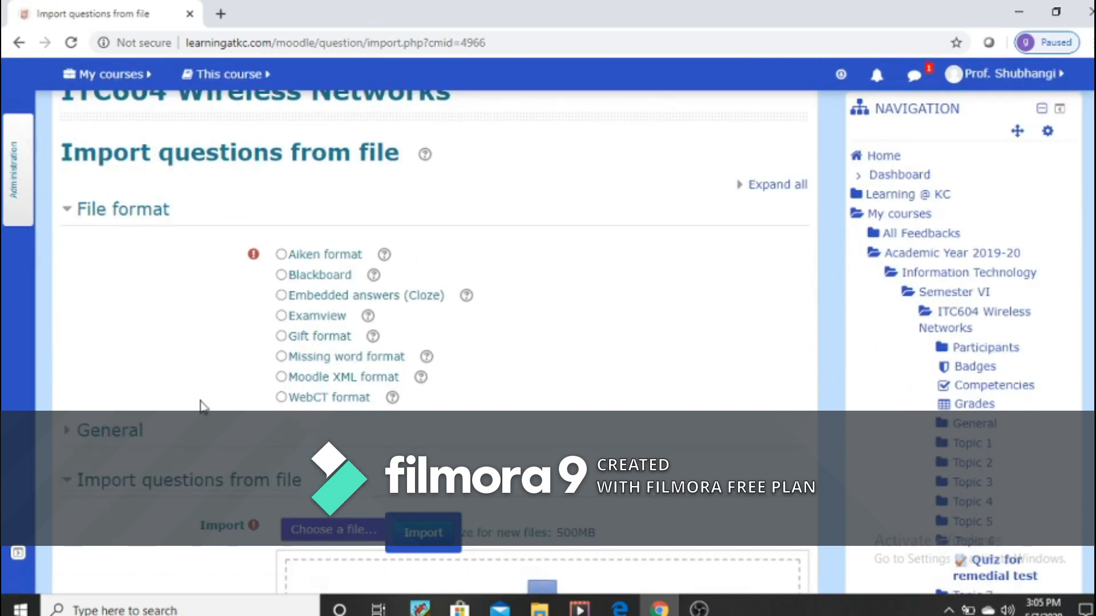
{"action": "left_click", "coordinate": [281, 336]}
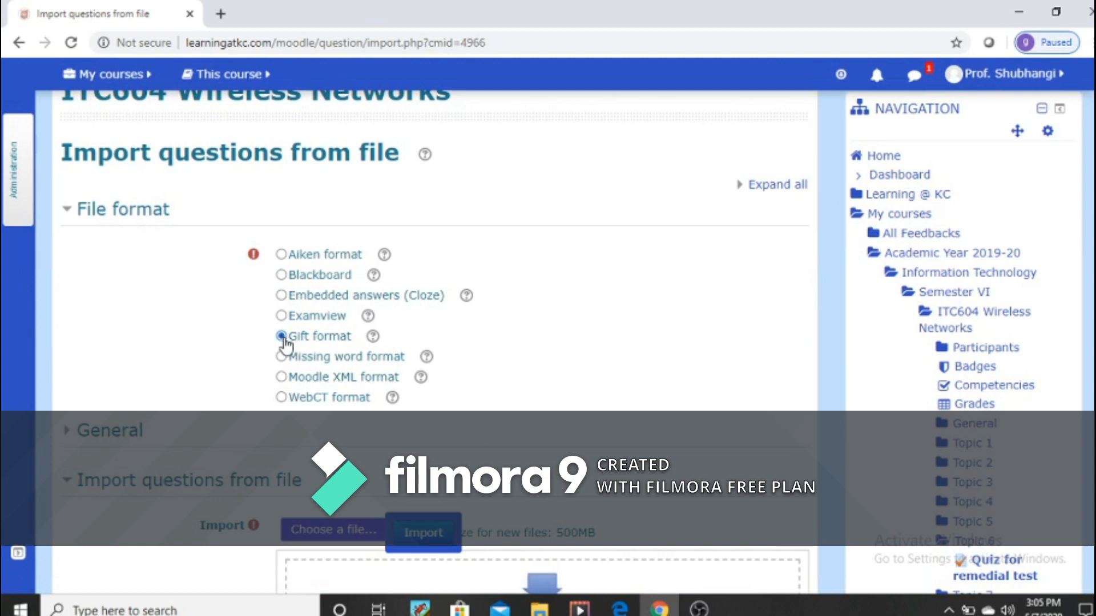
Step: Upload SampleQuestionBank 2.txt from the moodle learning folder on Local Disk (E:) as the import file
{"action": "scroll", "coordinate": [519, 388], "scroll_direction": "down", "scroll_amount": 1}
{"action": "scroll", "coordinate": [520, 381], "scroll_direction": "down", "scroll_amount": 3}
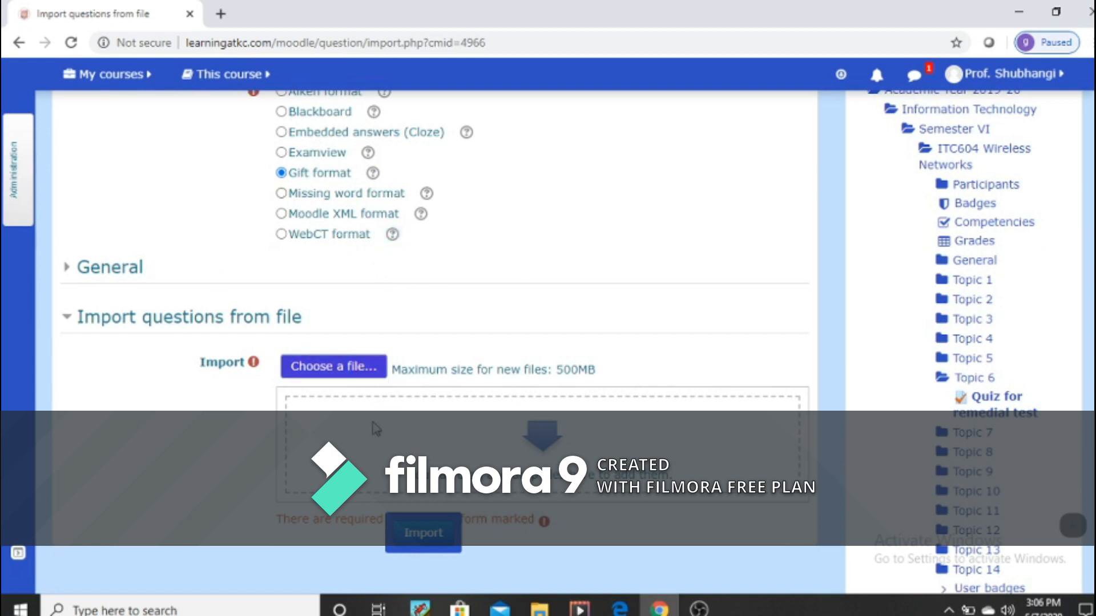
{"action": "left_click", "coordinate": [340, 372]}
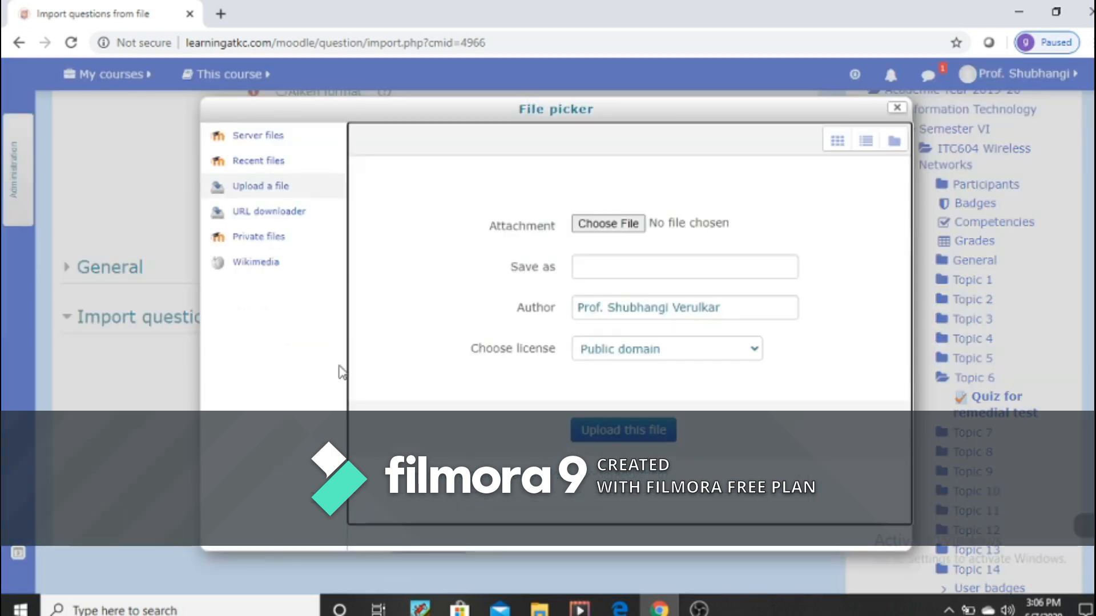
{"action": "left_click", "coordinate": [600, 226]}
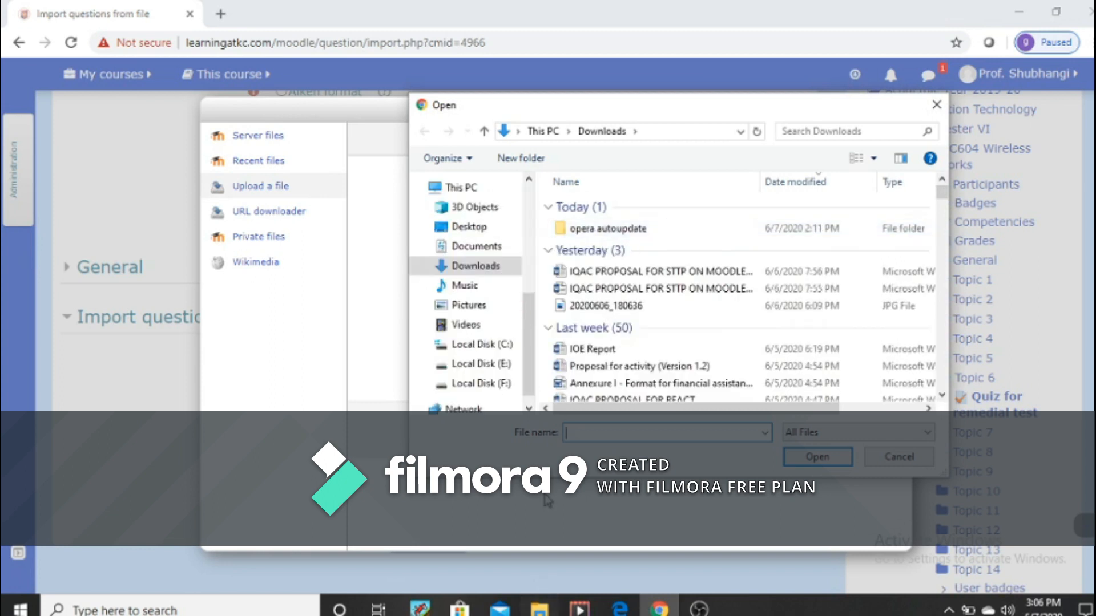
{"action": "left_click", "coordinate": [489, 371]}
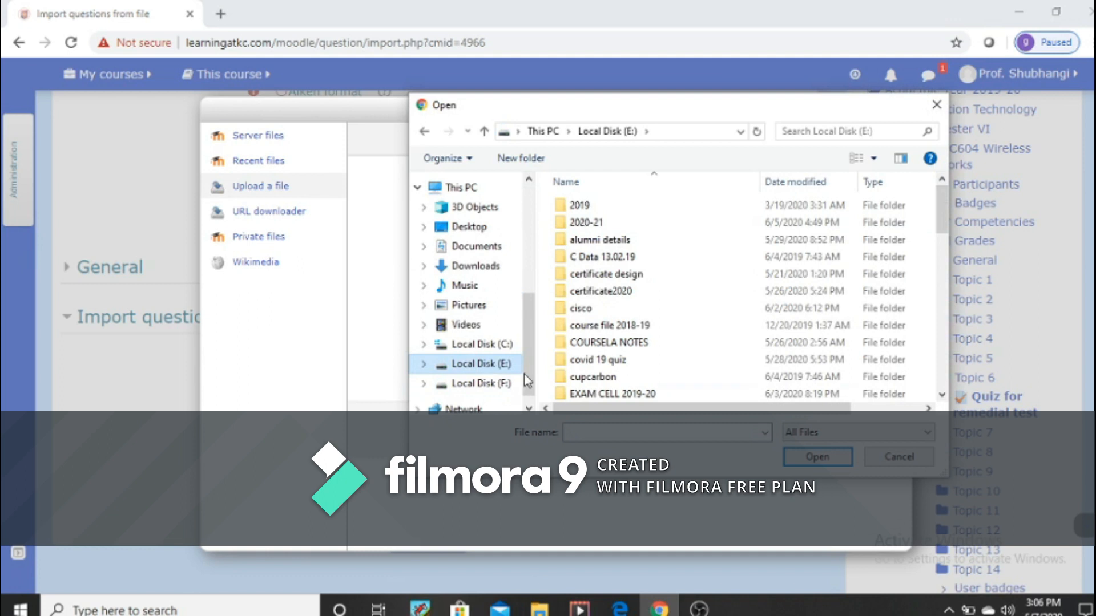
{"action": "scroll", "coordinate": [655, 377], "scroll_direction": "down", "scroll_amount": 1}
{"action": "left_click", "coordinate": [615, 314]}
{"action": "key", "text": "m"}
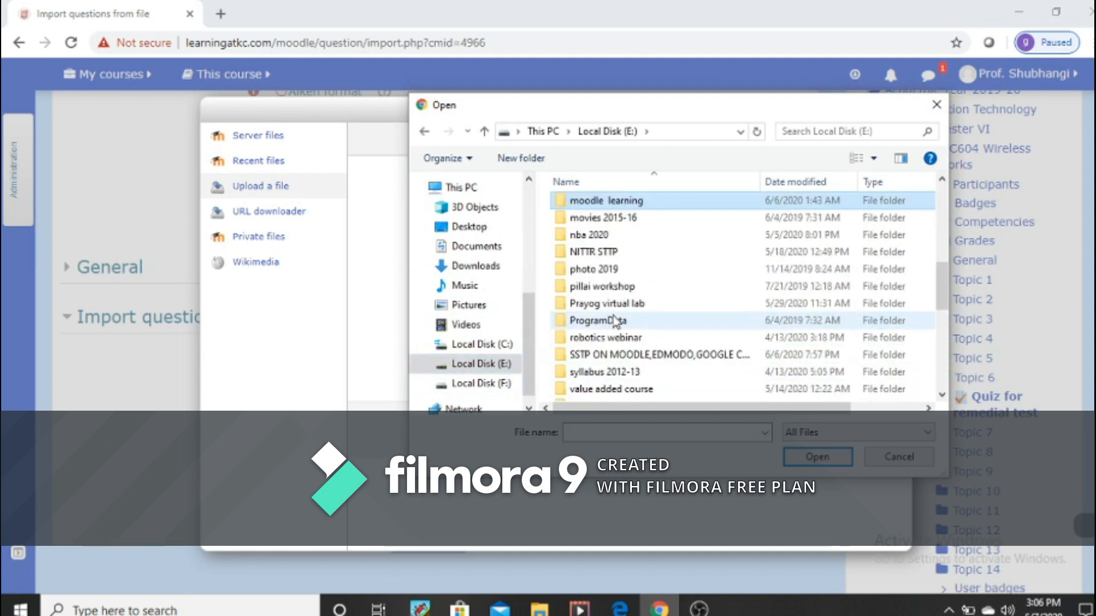
{"action": "double_click", "coordinate": [631, 200]}
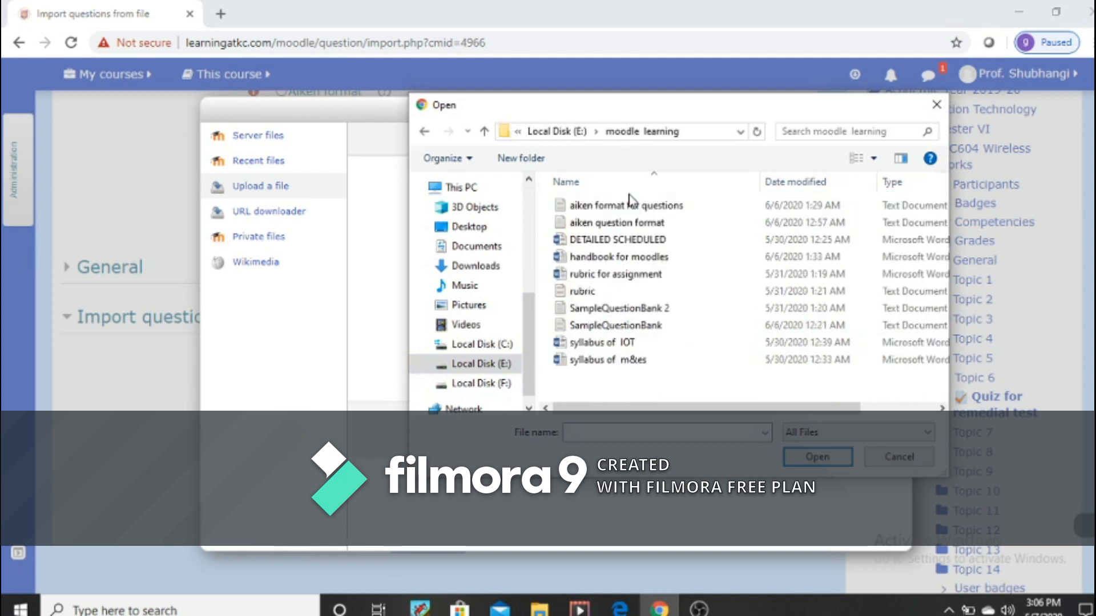
{"action": "left_click", "coordinate": [642, 310]}
{"action": "left_click", "coordinate": [808, 467]}
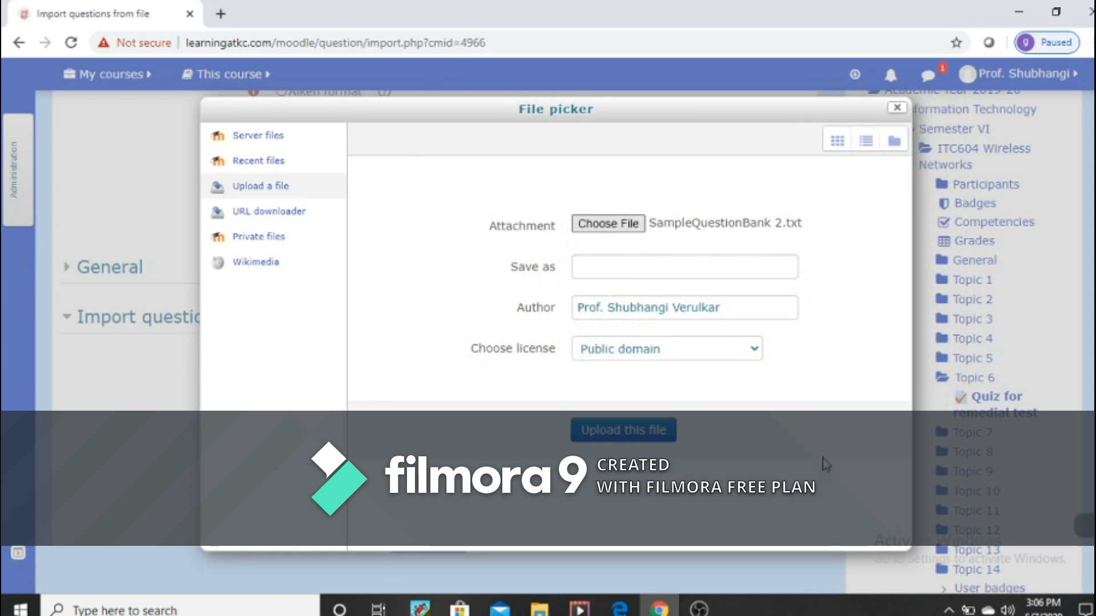
{"action": "left_click", "coordinate": [621, 432]}
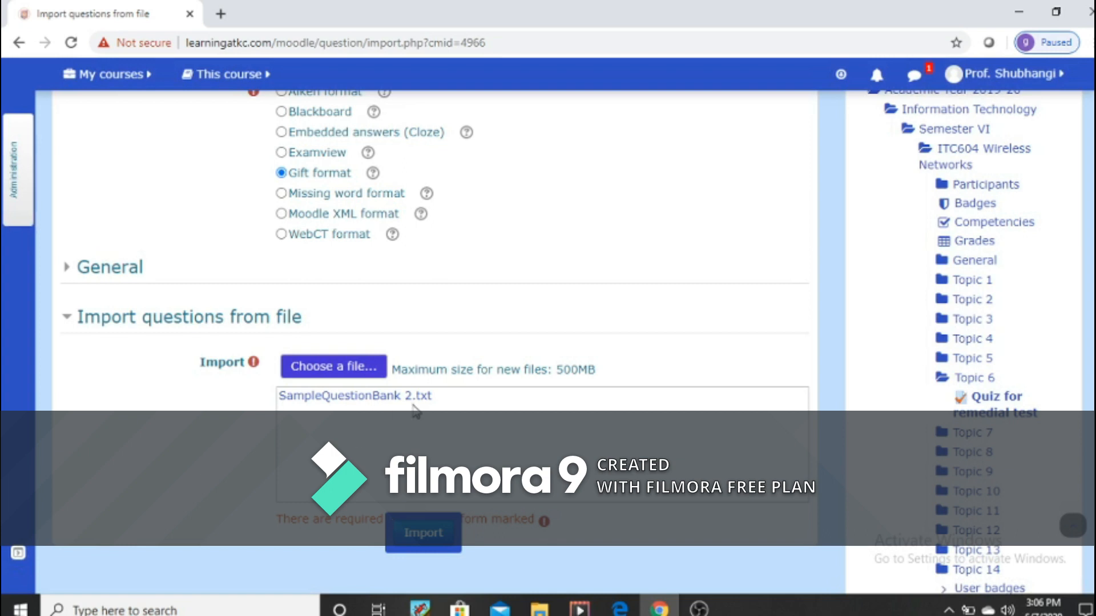
Step: Import the questions from the uploaded file and review the list of imported questions
{"action": "left_click", "coordinate": [427, 539]}
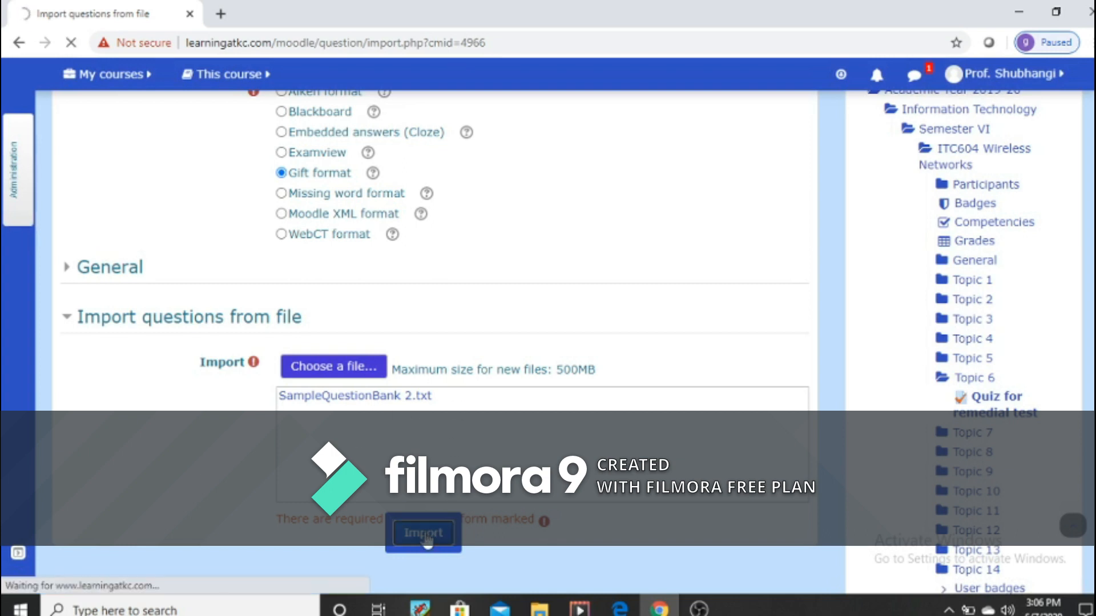
{"action": "scroll", "coordinate": [382, 480], "scroll_direction": "down", "scroll_amount": 3}
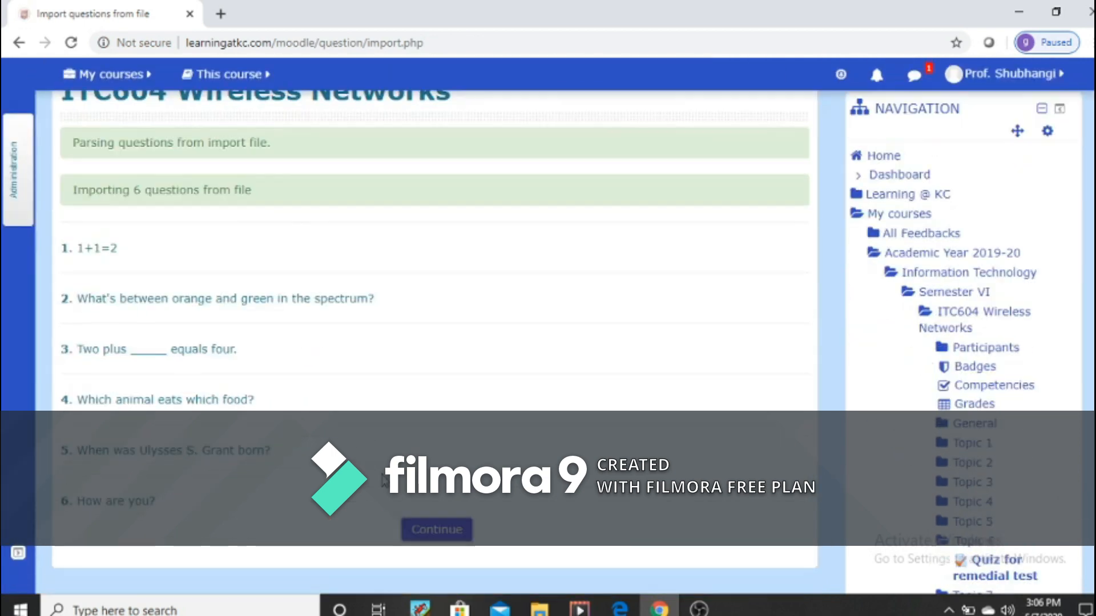
{"action": "scroll", "coordinate": [276, 343], "scroll_direction": "down", "scroll_amount": 3}
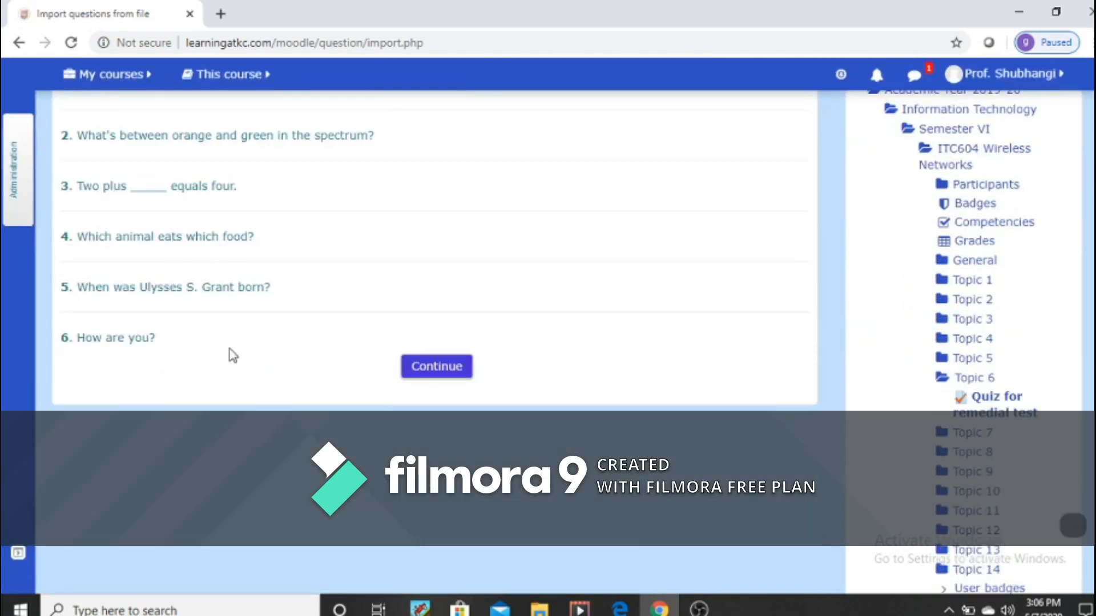
{"action": "scroll", "coordinate": [246, 415], "scroll_direction": "up", "scroll_amount": 4}
{"action": "scroll", "coordinate": [247, 411], "scroll_direction": "down", "scroll_amount": 3}
{"action": "scroll", "coordinate": [246, 411], "scroll_direction": "down", "scroll_amount": 3}
{"action": "scroll", "coordinate": [247, 411], "scroll_direction": "up", "scroll_amount": 3}
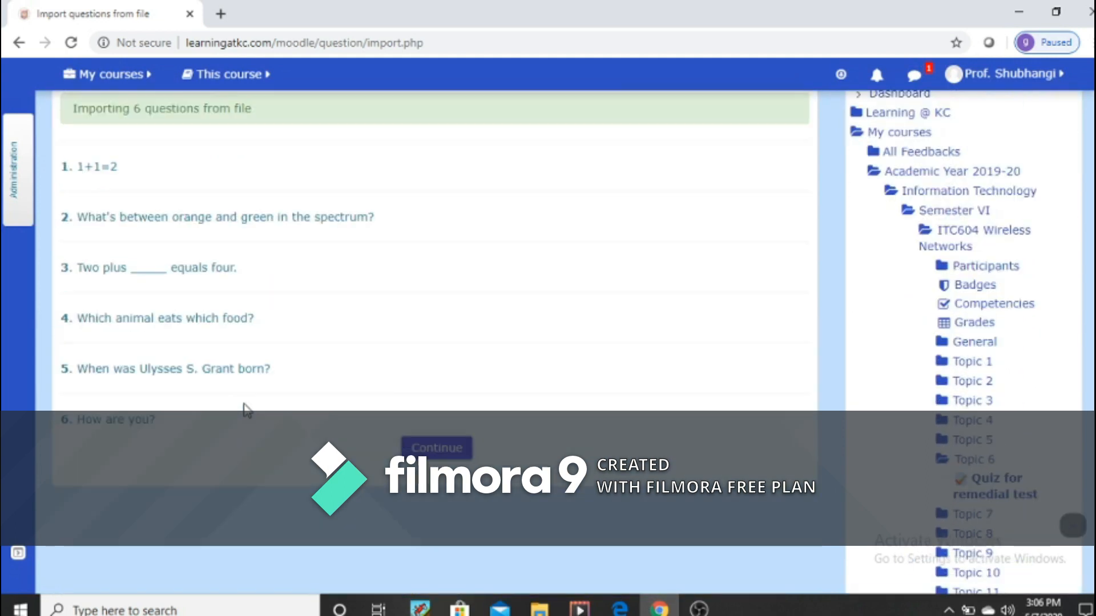
Step: Continue to the question bank and look through the questions in the default ITC604 Wireless Networks category
{"action": "left_click", "coordinate": [438, 453]}
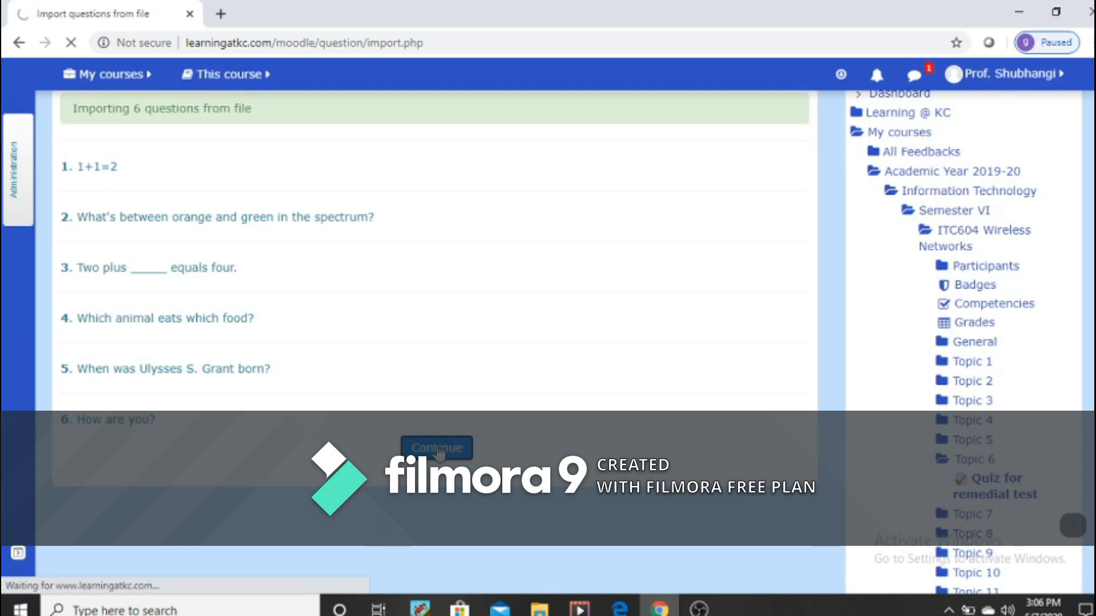
{"action": "scroll", "coordinate": [439, 451], "scroll_direction": "down", "scroll_amount": 4}
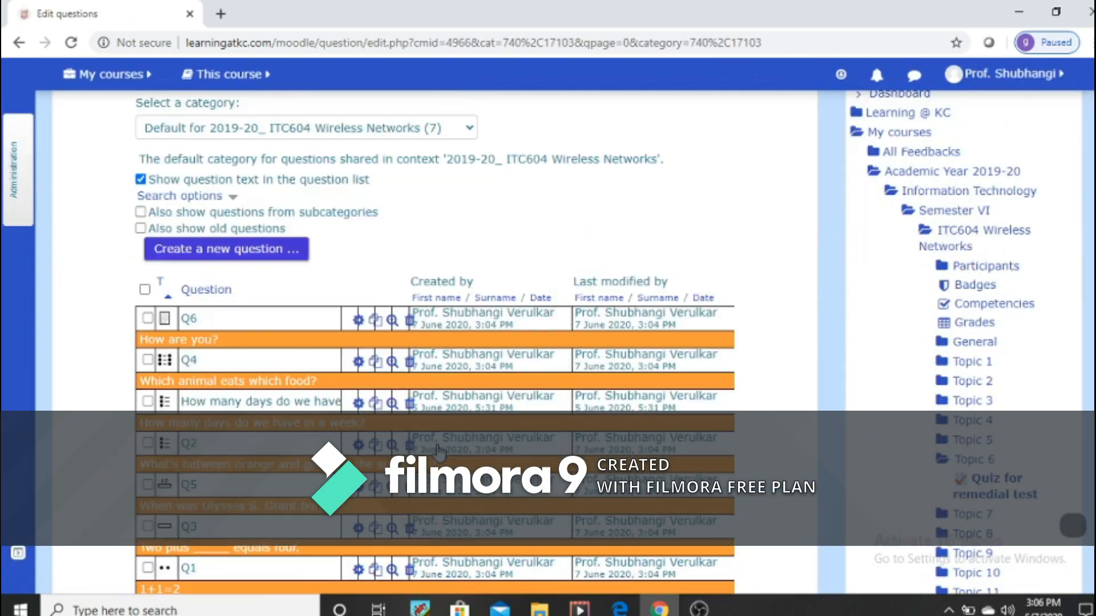
{"action": "scroll", "coordinate": [262, 545], "scroll_direction": "down", "scroll_amount": 4}
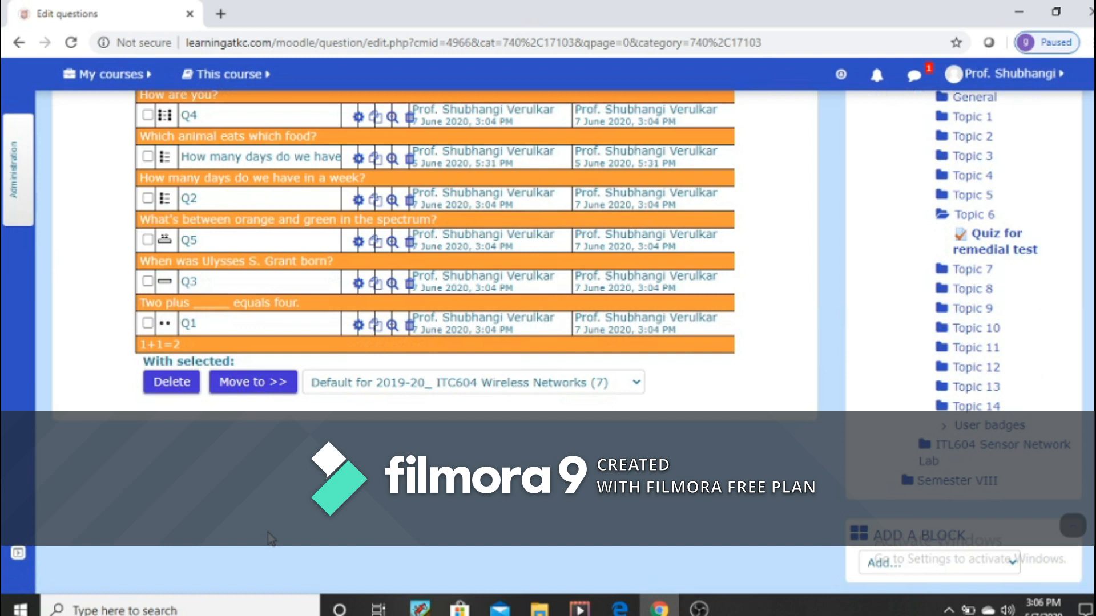
Step: Review the imported questions with their question text in the default ITC604 Wireless Networks category of the question bank
{"action": "scroll", "coordinate": [271, 539], "scroll_direction": "up", "scroll_amount": 3}
{"action": "scroll", "coordinate": [255, 409], "scroll_direction": "down", "scroll_amount": 4}
{"action": "scroll", "coordinate": [245, 436], "scroll_direction": "up", "scroll_amount": 4}
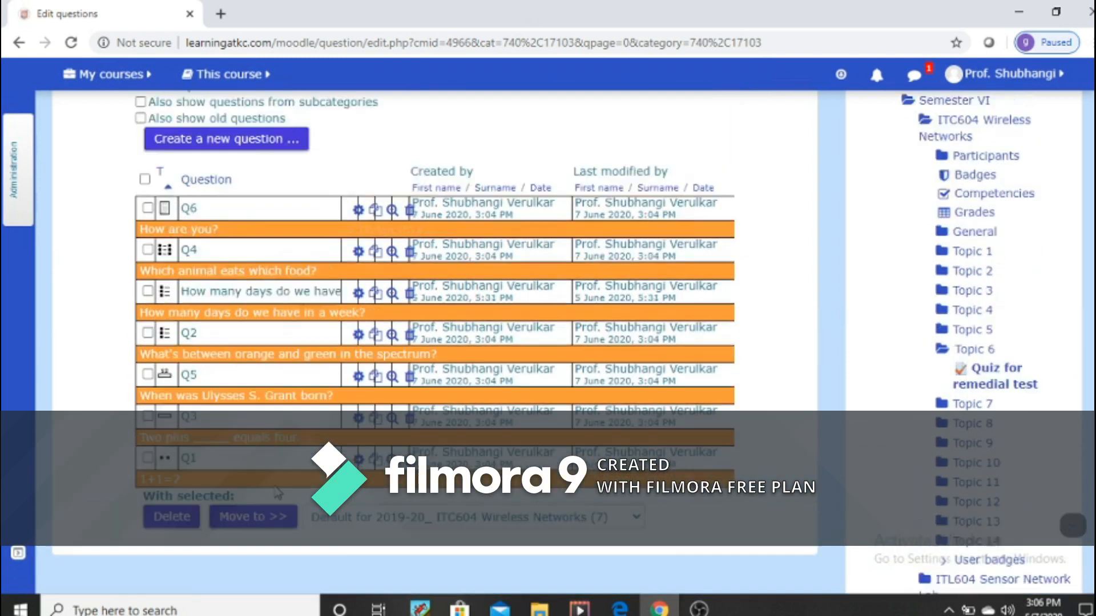
{"action": "scroll", "coordinate": [278, 493], "scroll_direction": "up", "scroll_amount": 1}
{"action": "scroll", "coordinate": [268, 464], "scroll_direction": "down", "scroll_amount": 2}
{"action": "left_click", "coordinate": [265, 469]}
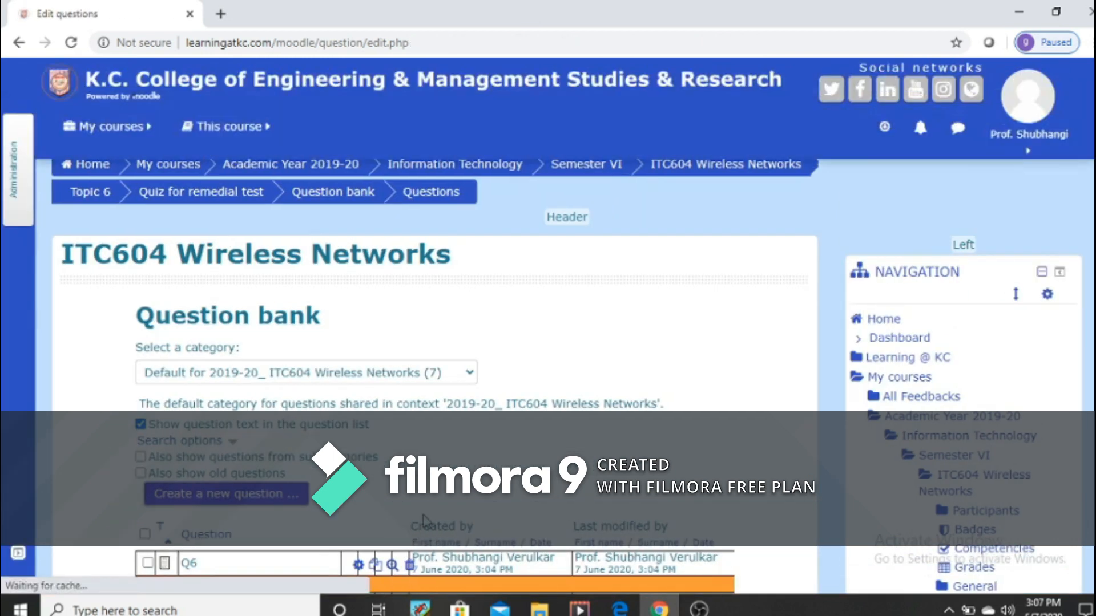
{"action": "scroll", "coordinate": [425, 516], "scroll_direction": "down", "scroll_amount": 3}
{"action": "scroll", "coordinate": [425, 515], "scroll_direction": "up", "scroll_amount": 4}
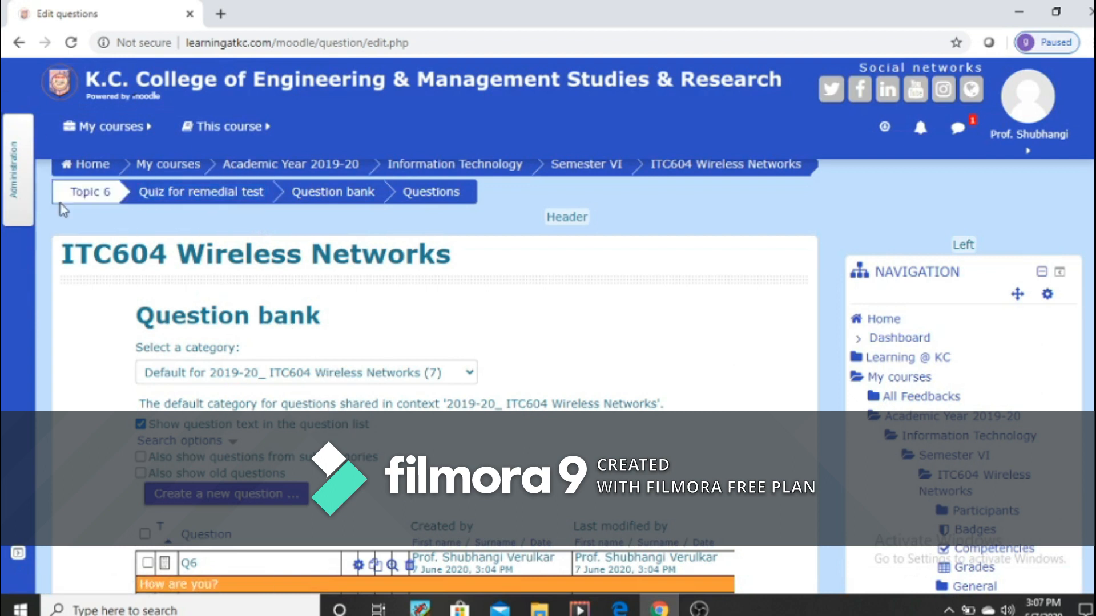
Step: Return to the ITC604 Wireless Networks course and open Quiz for remedial test in Topic 6 for editing its questions
{"action": "left_click", "coordinate": [708, 170]}
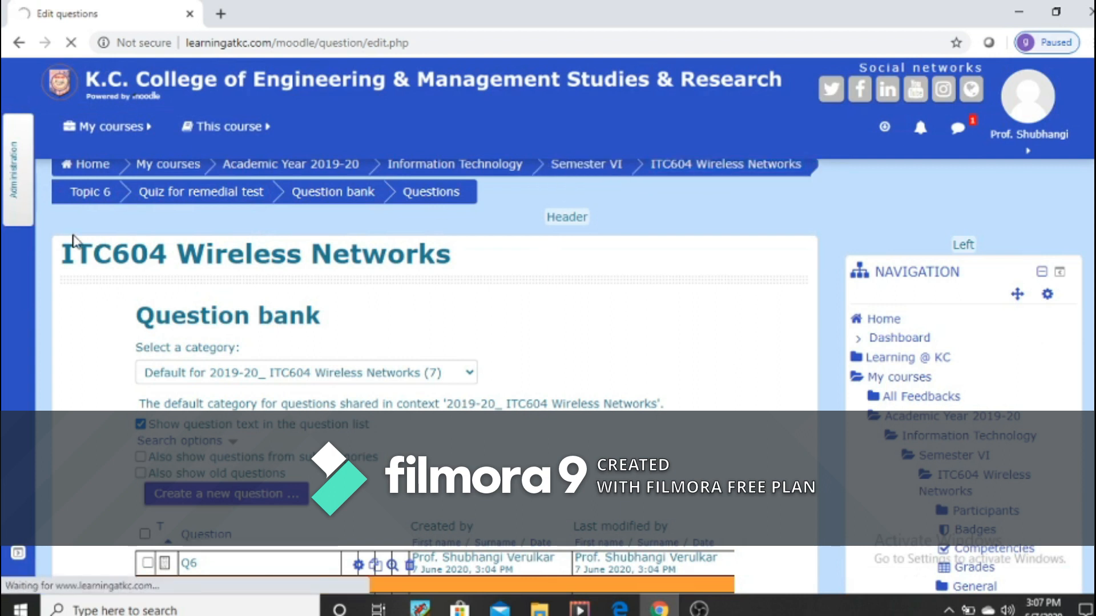
{"action": "left_click", "coordinate": [712, 169]}
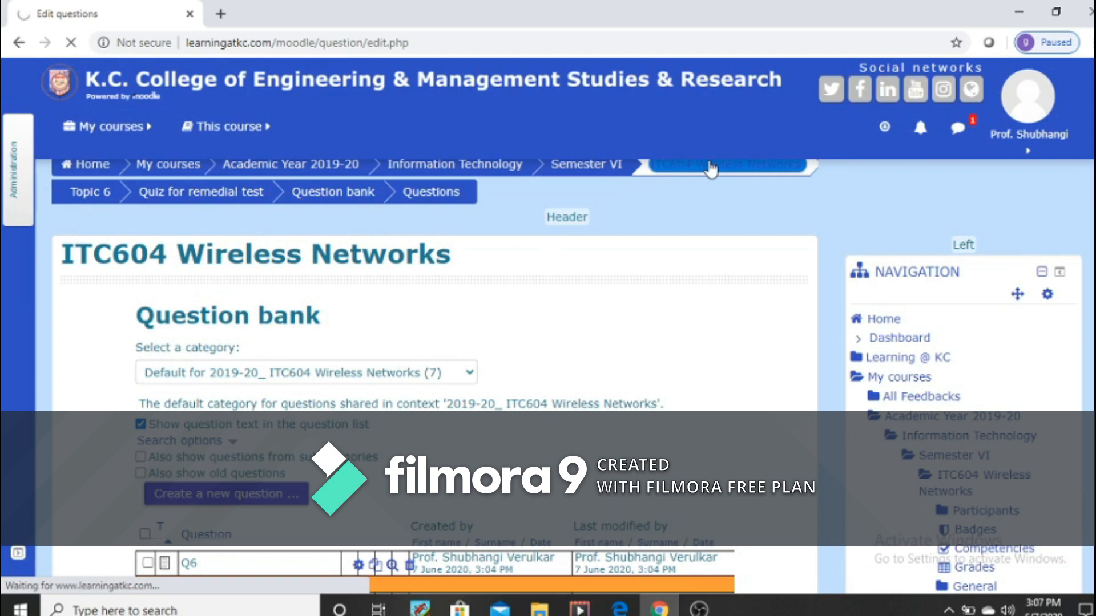
{"action": "scroll", "coordinate": [313, 467], "scroll_direction": "down", "scroll_amount": 3}
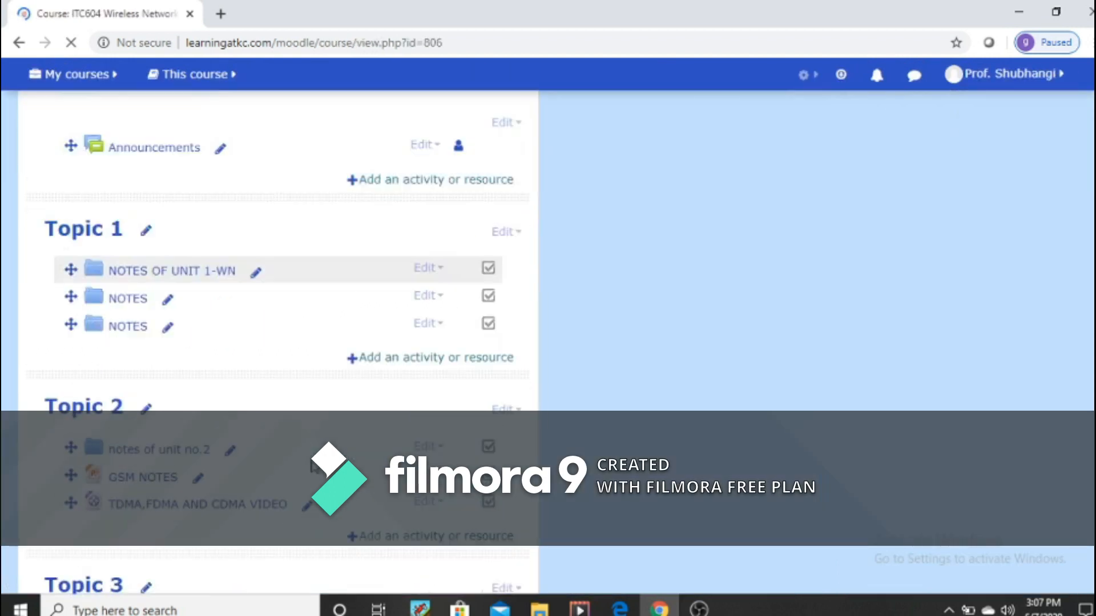
{"action": "scroll", "coordinate": [315, 467], "scroll_direction": "down", "scroll_amount": 15}
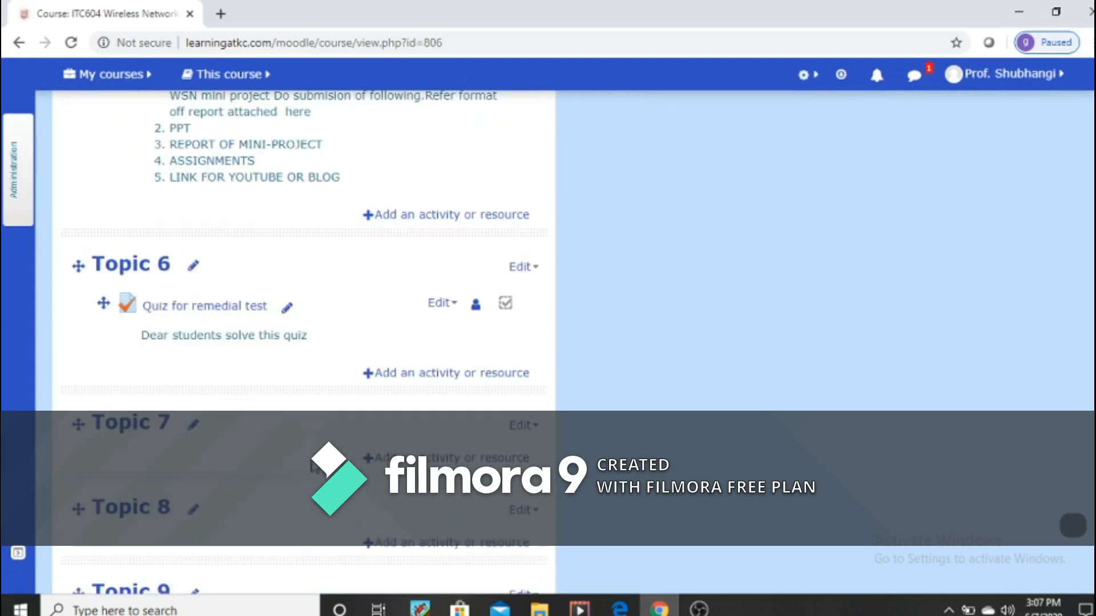
{"action": "left_click", "coordinate": [187, 308]}
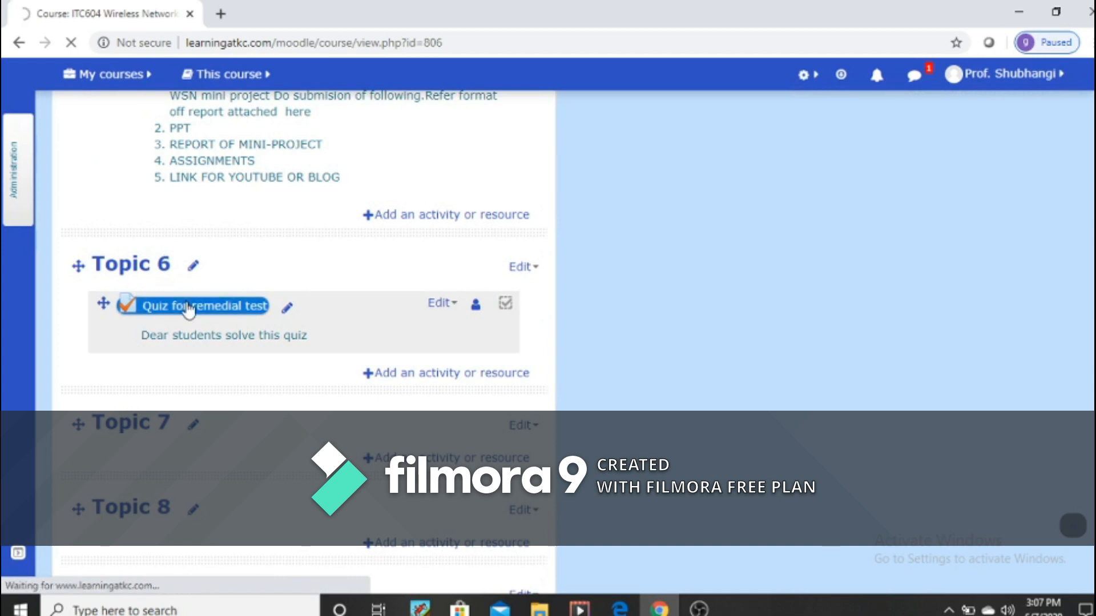
{"action": "left_click", "coordinate": [447, 305]}
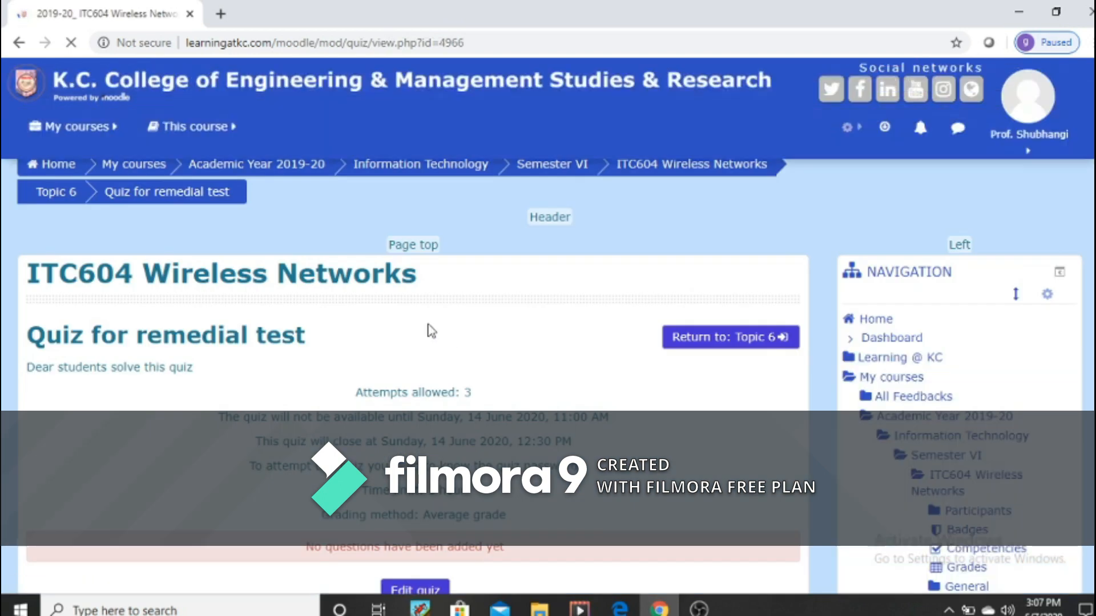
{"action": "scroll", "coordinate": [448, 343], "scroll_direction": "down", "scroll_amount": 4}
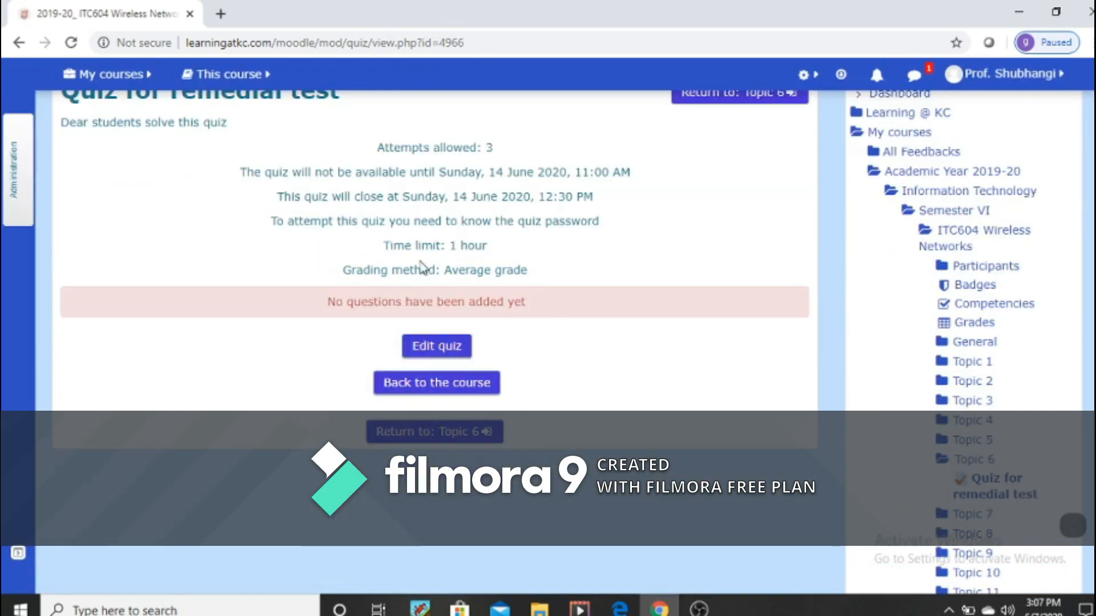
{"action": "left_click", "coordinate": [434, 353]}
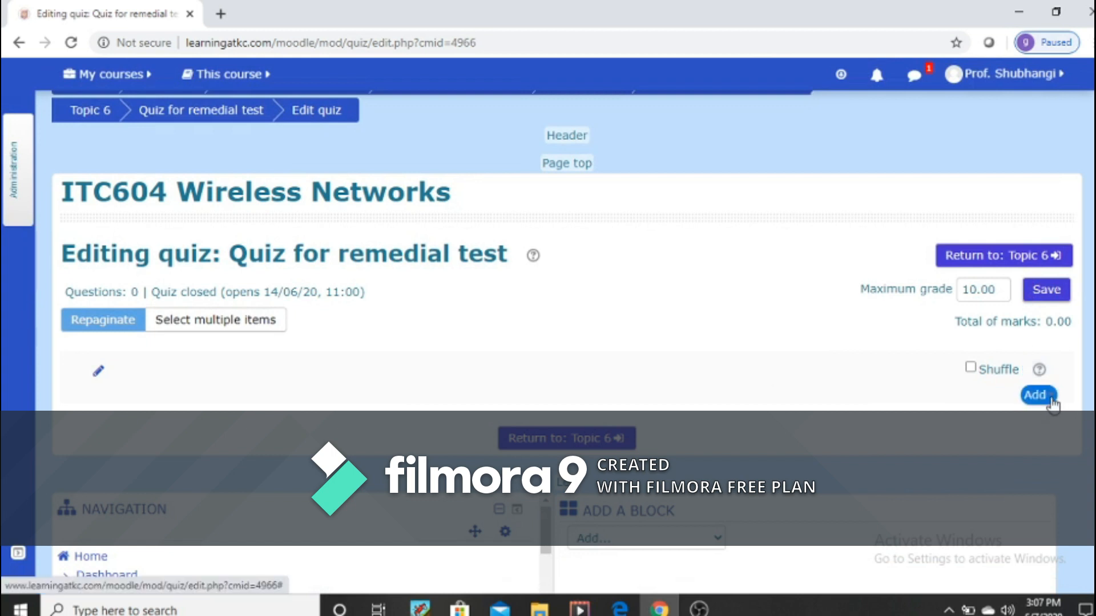
Step: Add Q6, "How many days do we have in a week?", Q2, Q5 and Q1 from the question bank to the quiz
{"action": "left_click", "coordinate": [1038, 395]}
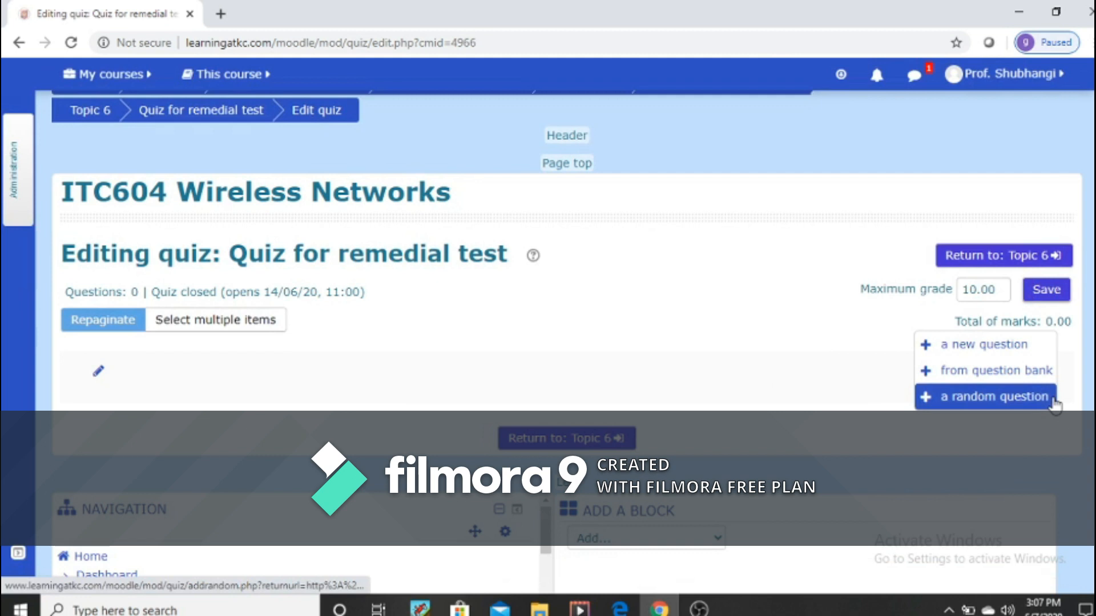
{"action": "left_click", "coordinate": [994, 372]}
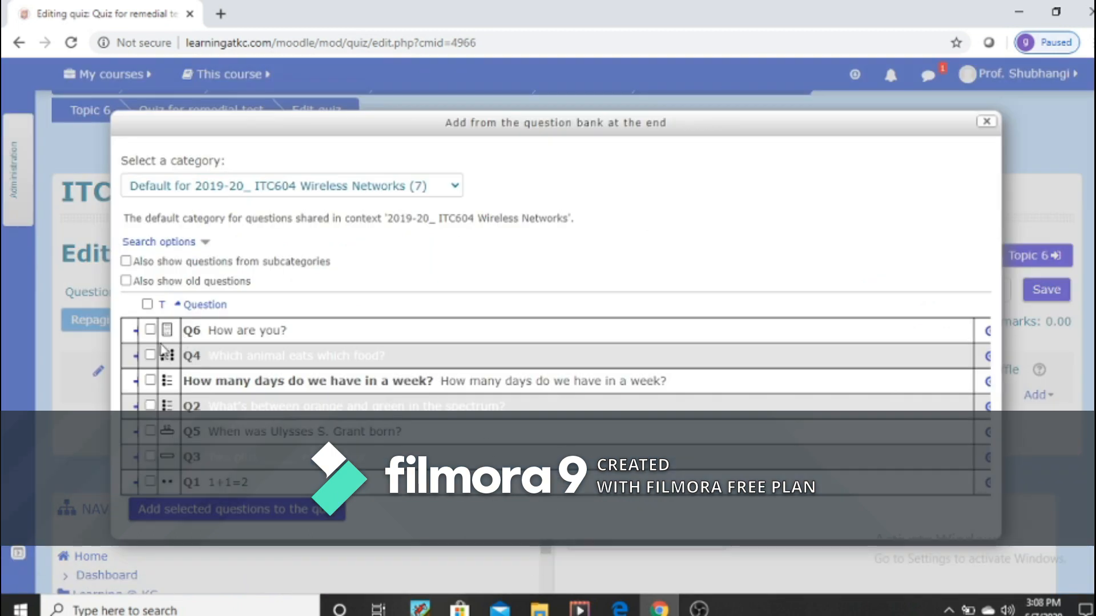
{"action": "left_click", "coordinate": [150, 330]}
{"action": "left_click", "coordinate": [150, 355]}
{"action": "left_click", "coordinate": [151, 381]}
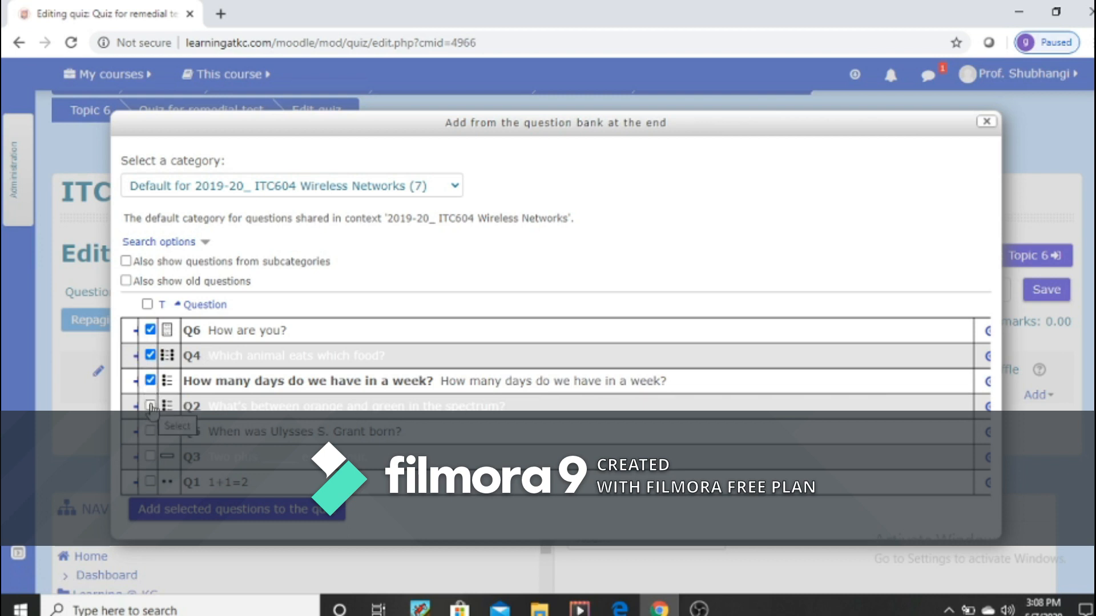
{"action": "left_click", "coordinate": [150, 355]}
{"action": "left_click", "coordinate": [150, 405]}
{"action": "left_click", "coordinate": [150, 481]}
{"action": "left_click", "coordinate": [243, 517]}
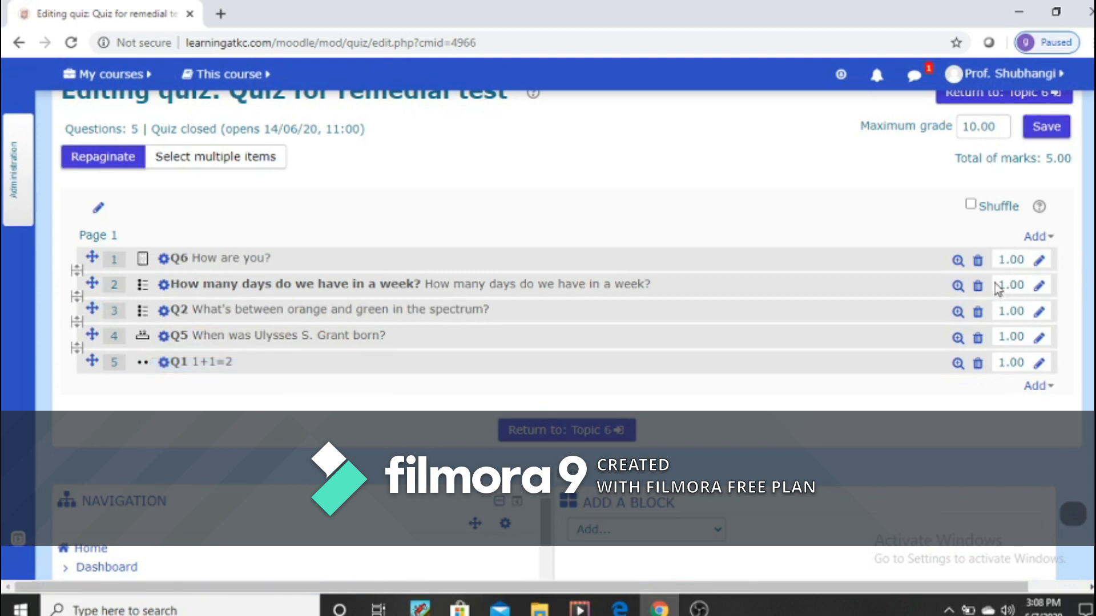
Step: Set the quiz's maximum grade to 5.00 and save it
{"action": "scroll", "coordinate": [997, 288], "scroll_direction": "up", "scroll_amount": 1}
{"action": "left_click", "coordinate": [975, 207]}
{"action": "key", "text": "BackSpace"}
{"action": "key", "text": "BackSpace"}
{"action": "type", "text": "5"}
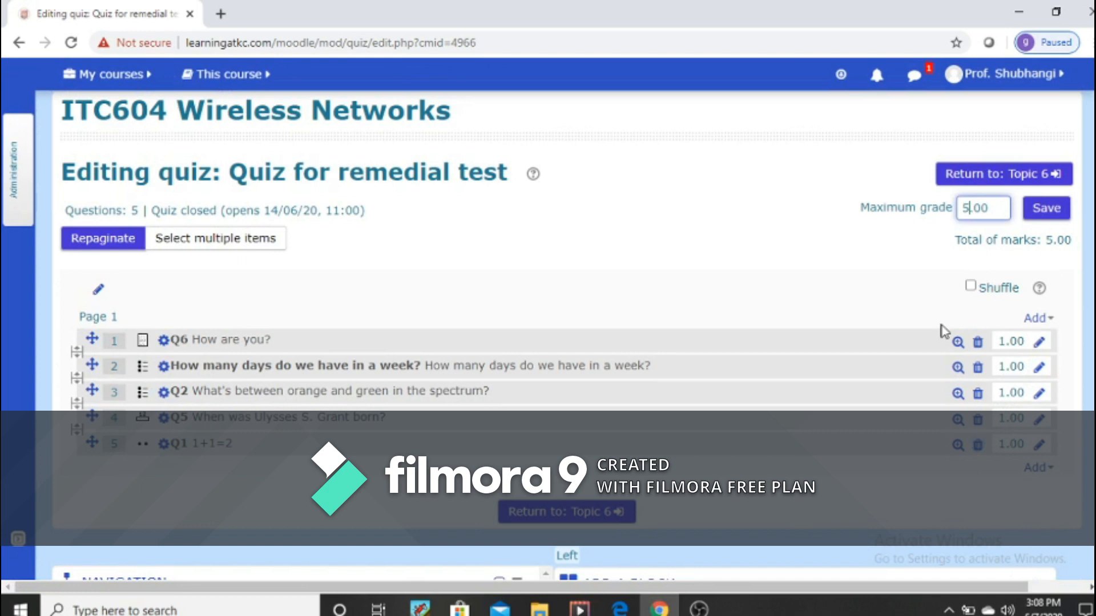
{"action": "left_click", "coordinate": [1043, 208]}
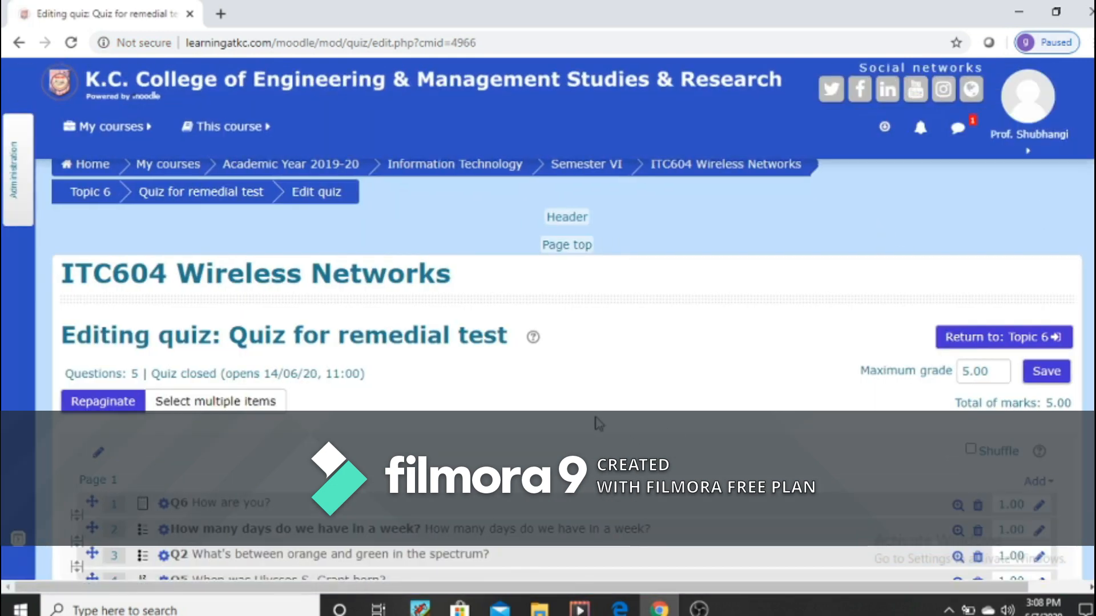
Step: Check the added questions, return to Topic 6 of the course and open the overview of Quiz for remedial test
{"action": "scroll", "coordinate": [595, 417], "scroll_direction": "down", "scroll_amount": 4}
{"action": "scroll", "coordinate": [588, 502], "scroll_direction": "down", "scroll_amount": 3}
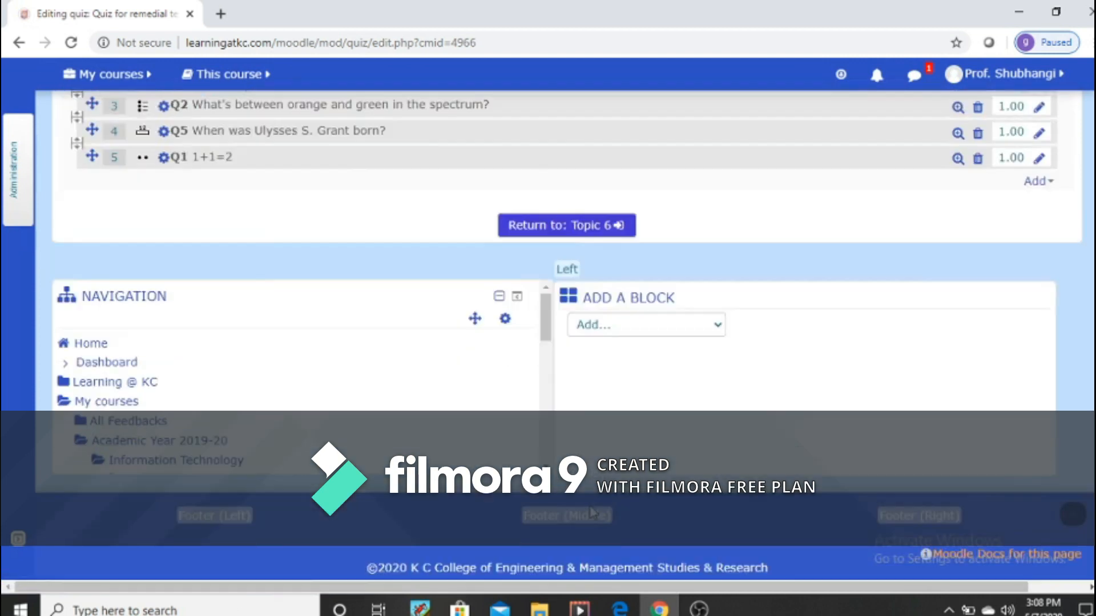
{"action": "scroll", "coordinate": [618, 516], "scroll_direction": "up", "scroll_amount": 10}
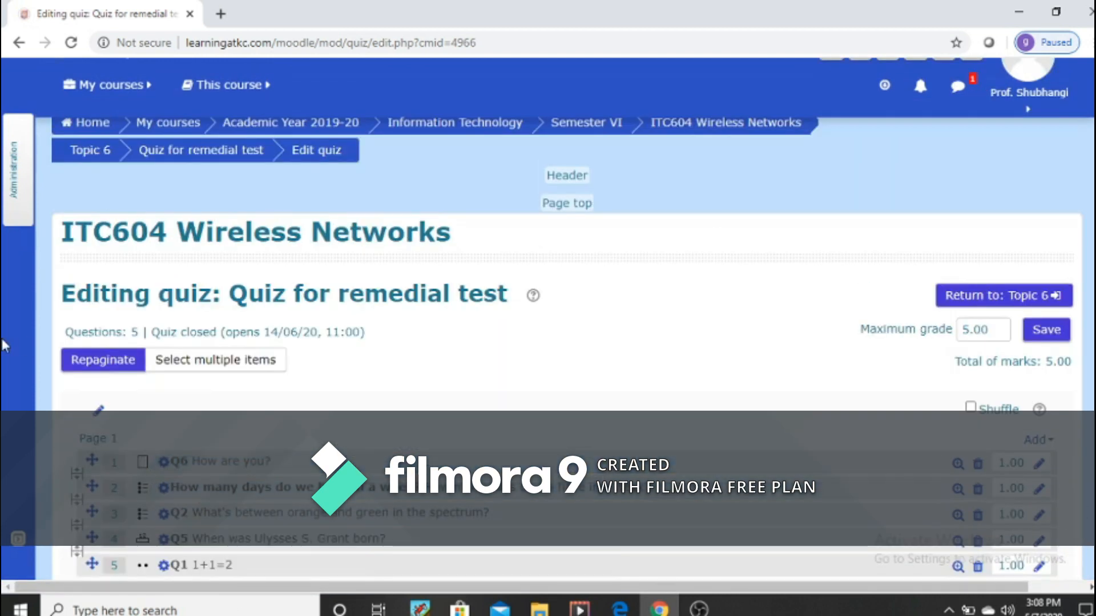
{"action": "left_click", "coordinate": [93, 151]}
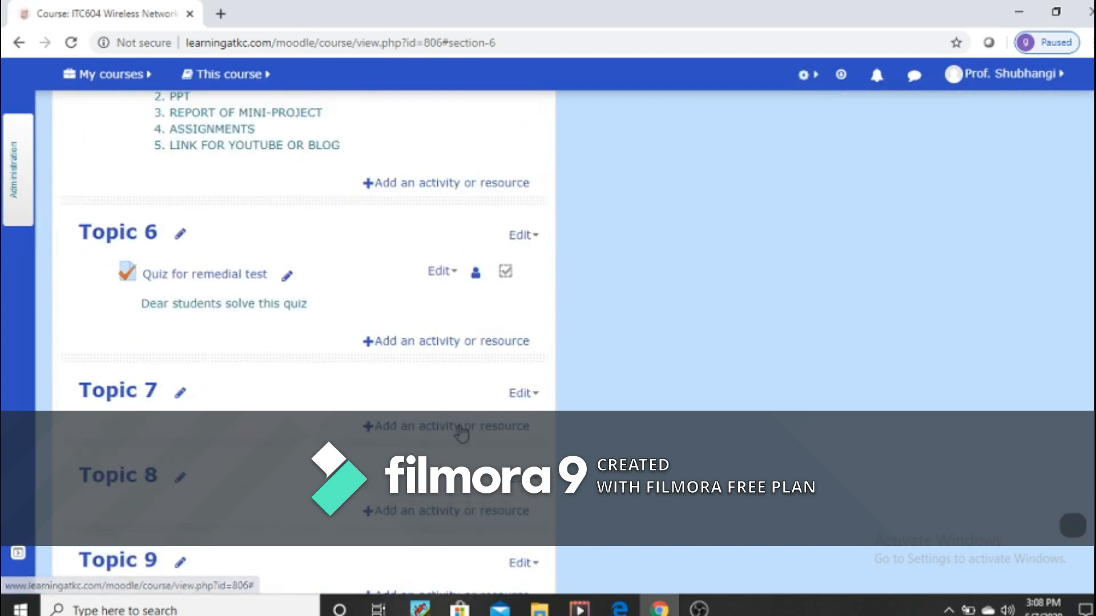
{"action": "left_click", "coordinate": [185, 276]}
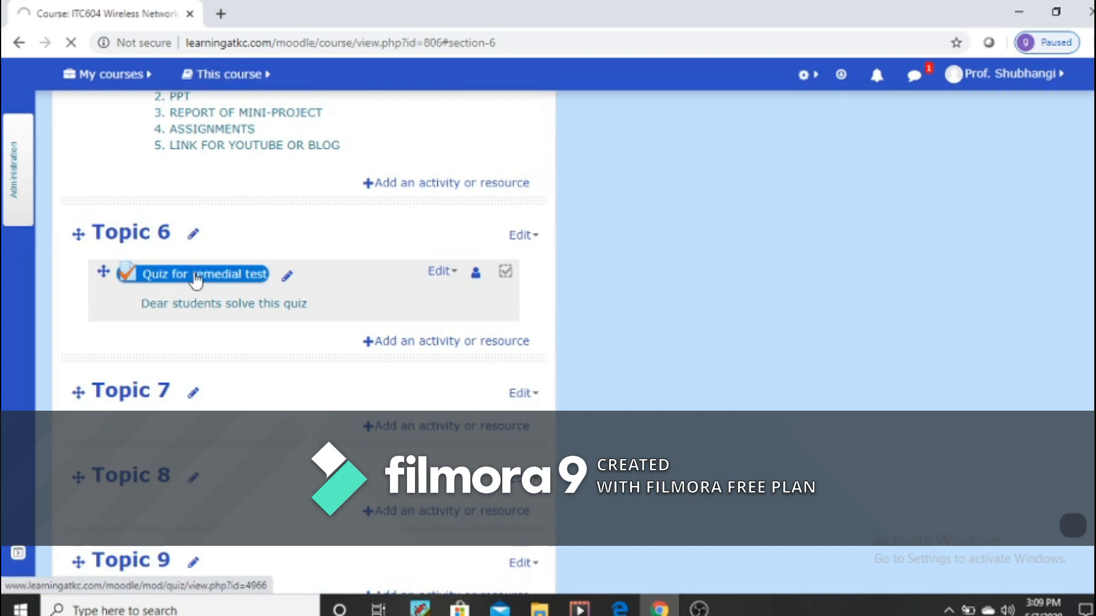
{"action": "left_click", "coordinate": [197, 279]}
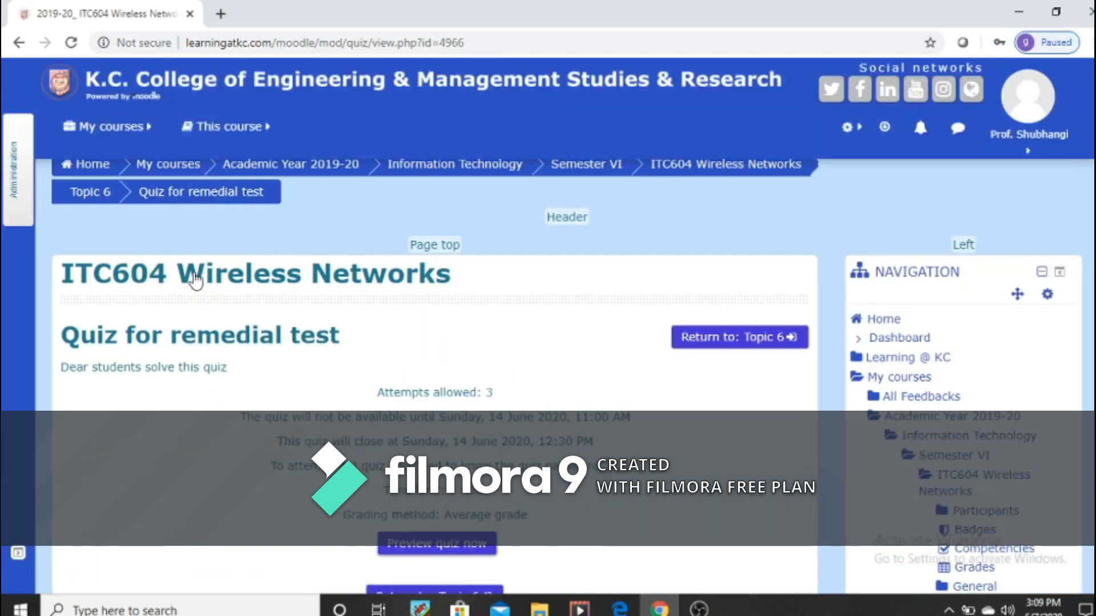
{"action": "scroll", "coordinate": [537, 516], "scroll_direction": "down", "scroll_amount": 3}
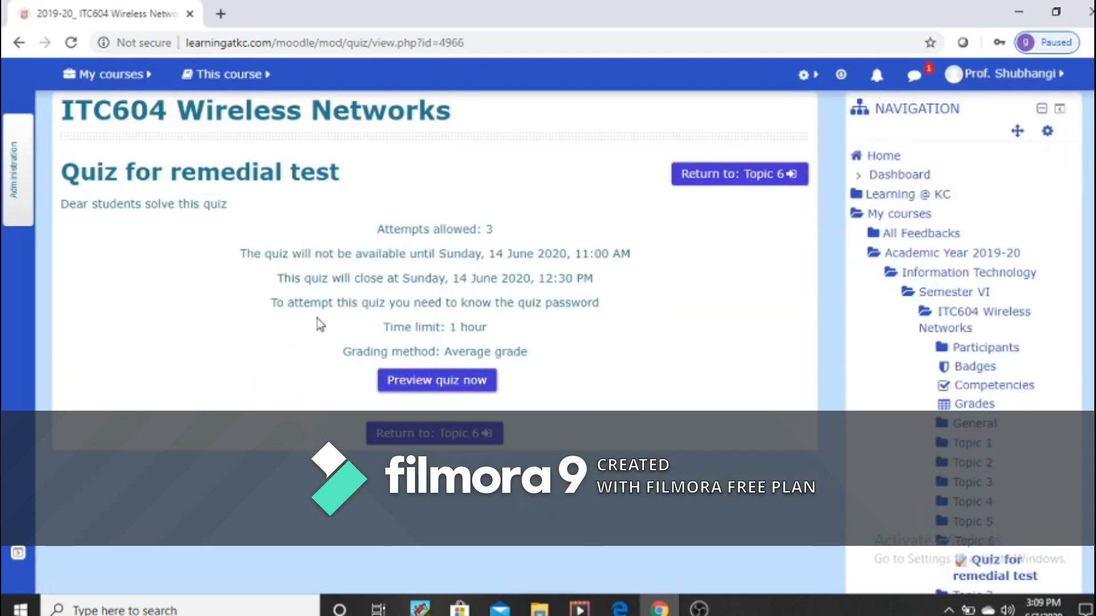
Step: Preview the quiz by entering the quiz password and starting the timed attempt
{"action": "left_click", "coordinate": [437, 381]}
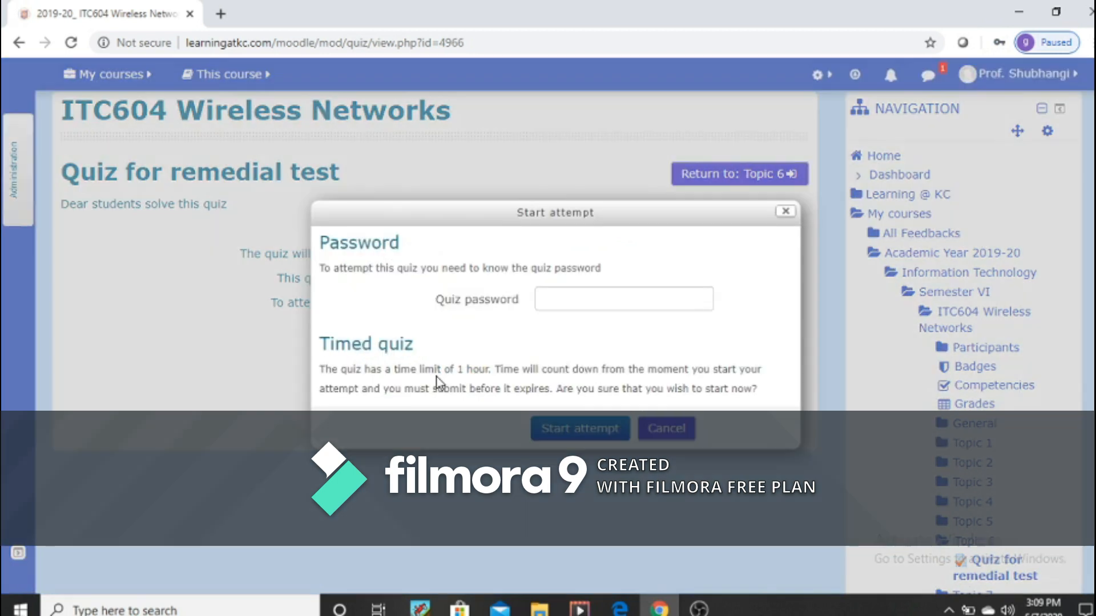
{"action": "left_click", "coordinate": [548, 297]}
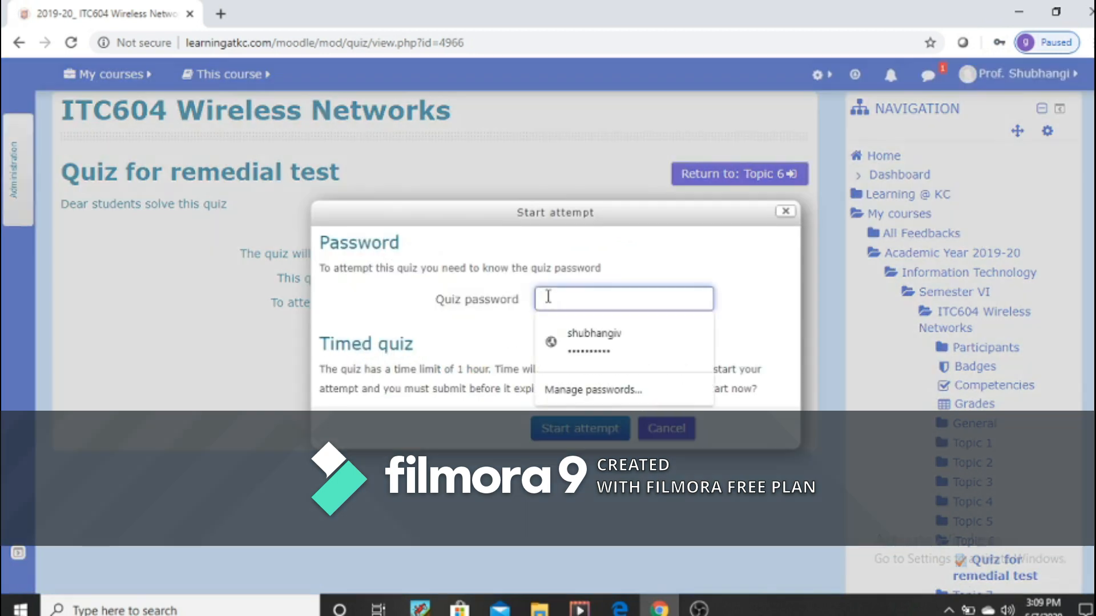
{"action": "type", "text": "•"}
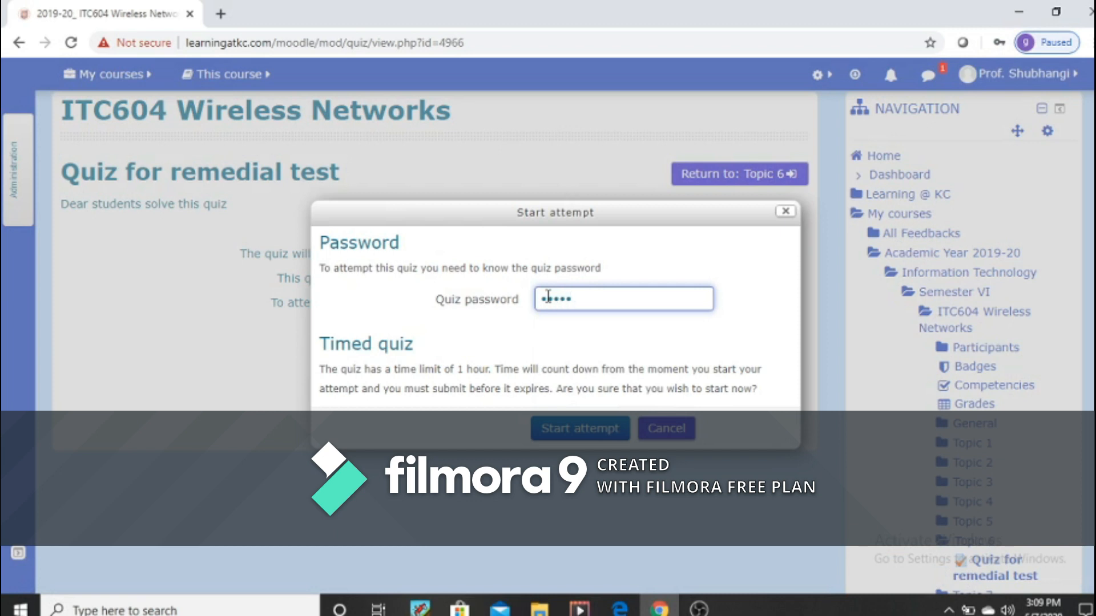
{"action": "left_click", "coordinate": [591, 431]}
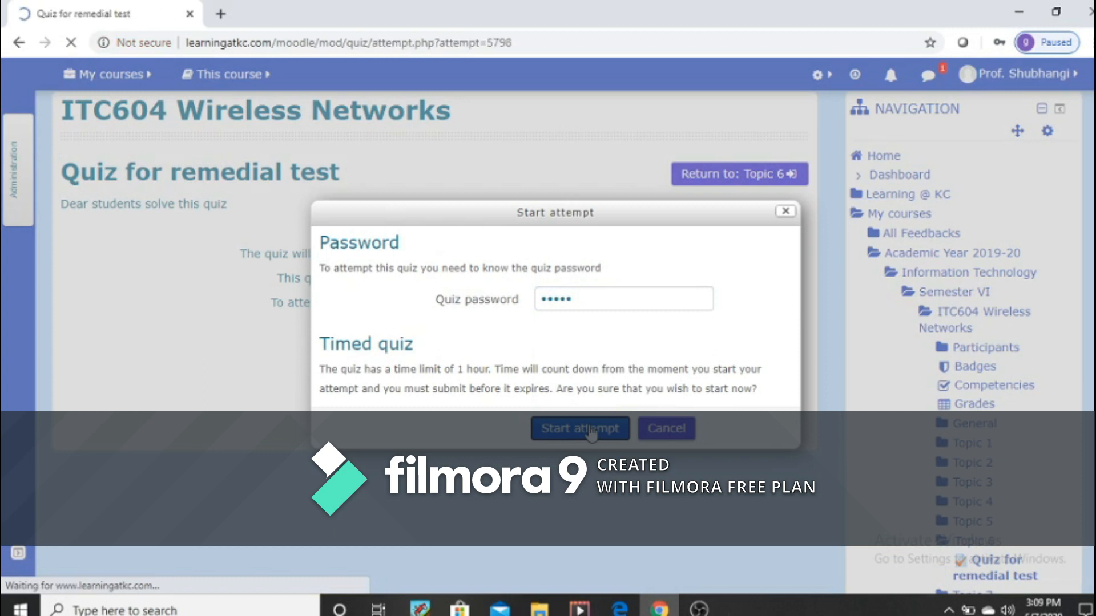
Step: Look through the questions in the quiz preview and minimize the browser window
{"action": "scroll", "coordinate": [432, 422], "scroll_direction": "down", "scroll_amount": 10}
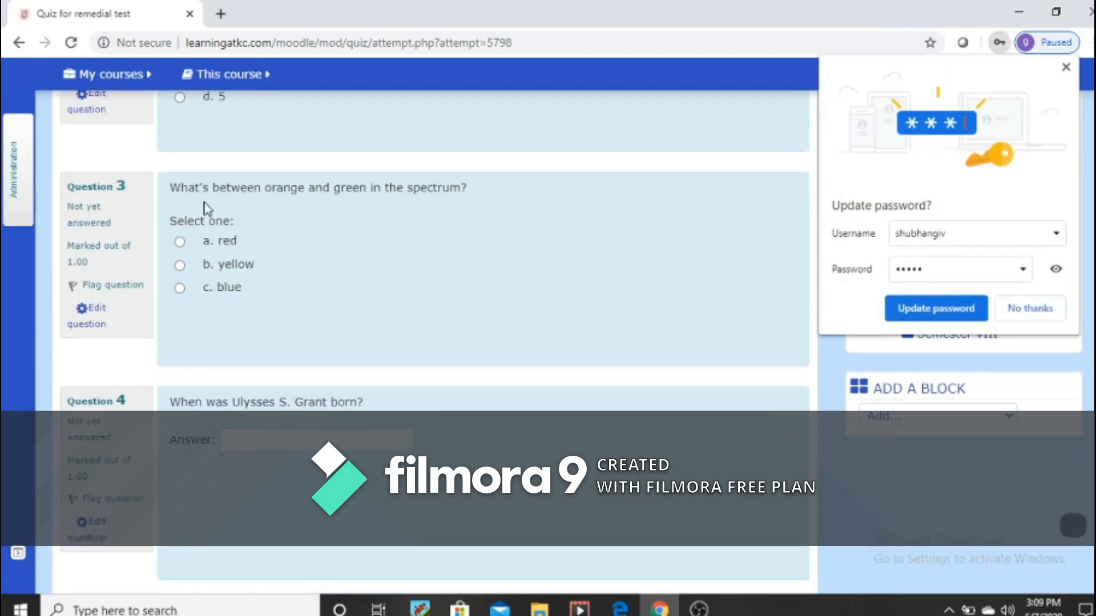
{"action": "scroll", "coordinate": [493, 397], "scroll_direction": "down", "scroll_amount": 3}
{"action": "scroll", "coordinate": [492, 397], "scroll_direction": "down", "scroll_amount": 2}
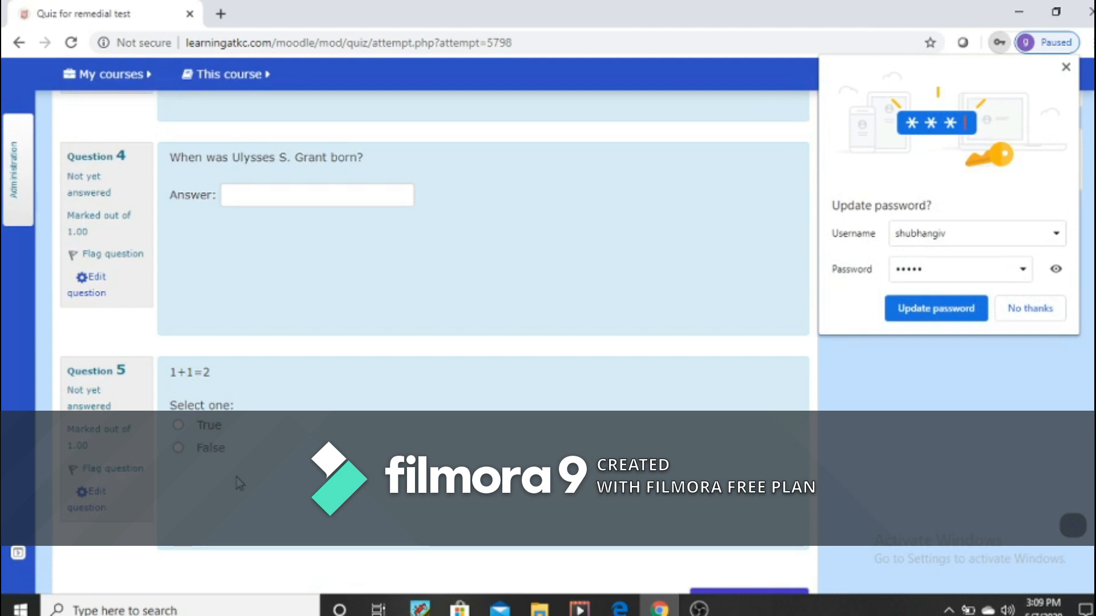
{"action": "scroll", "coordinate": [240, 482], "scroll_direction": "up", "scroll_amount": 7}
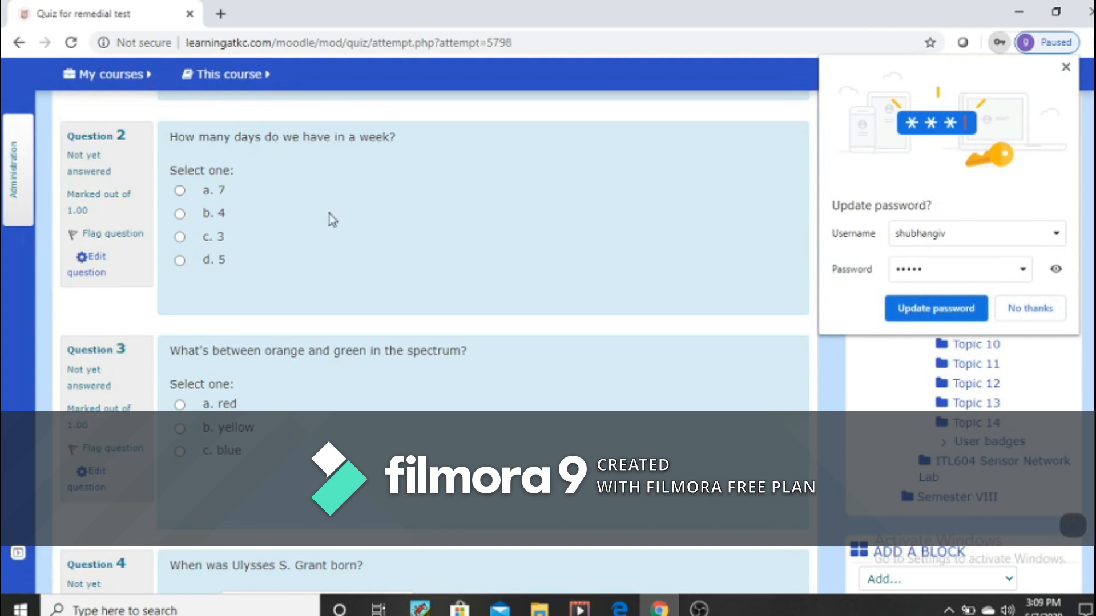
{"action": "left_click", "coordinate": [1021, 11]}
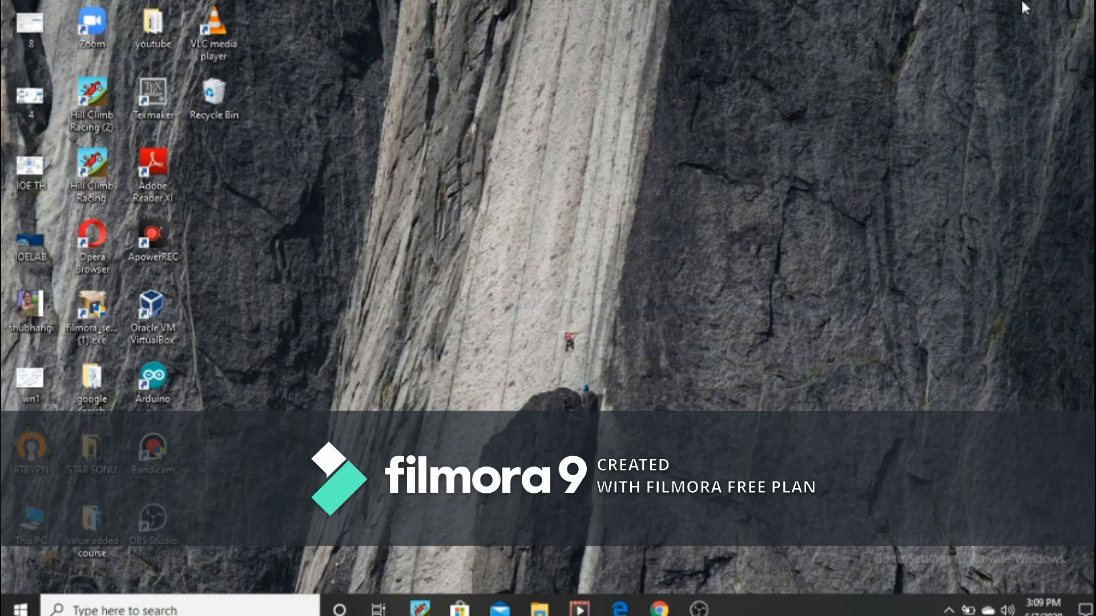